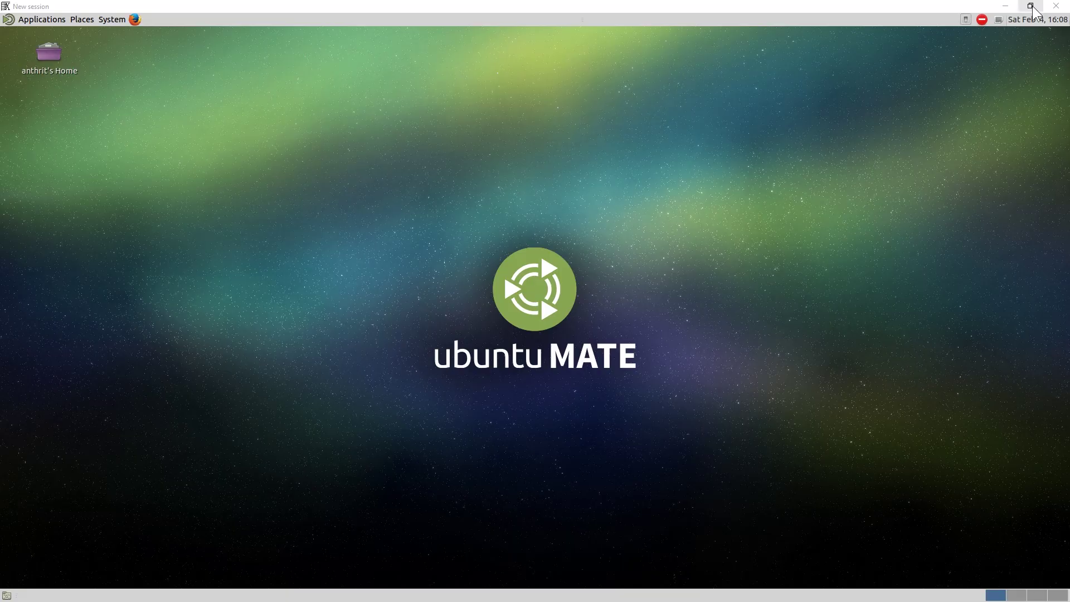
- Minimize the remote Ubuntu MATE session window, then restore it to full screen
{"action": "left_click", "coordinate": [1030, 6]}
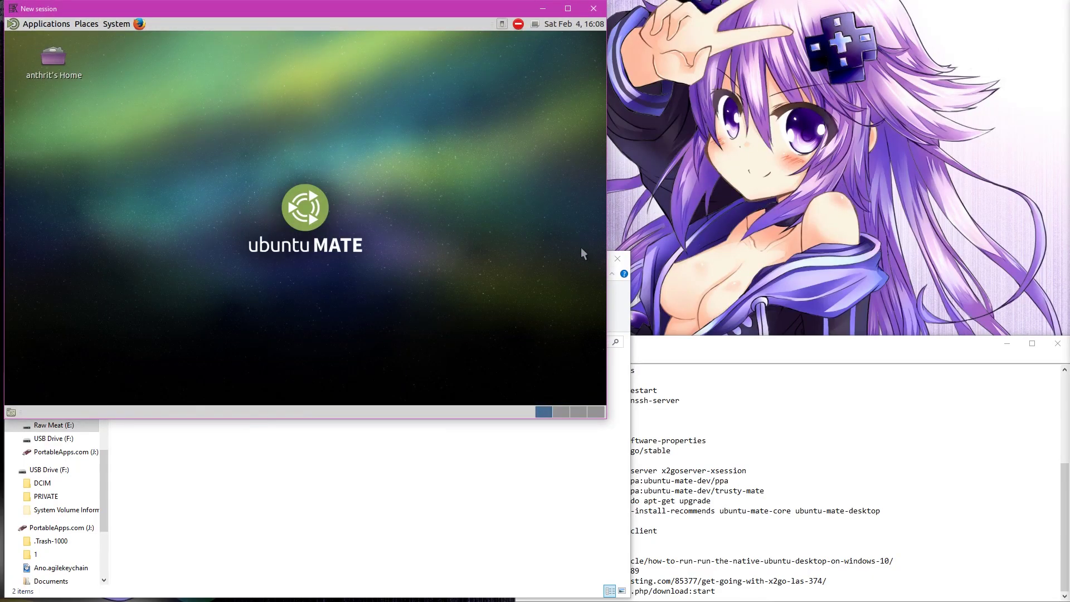
{"action": "left_click", "coordinate": [571, 10]}
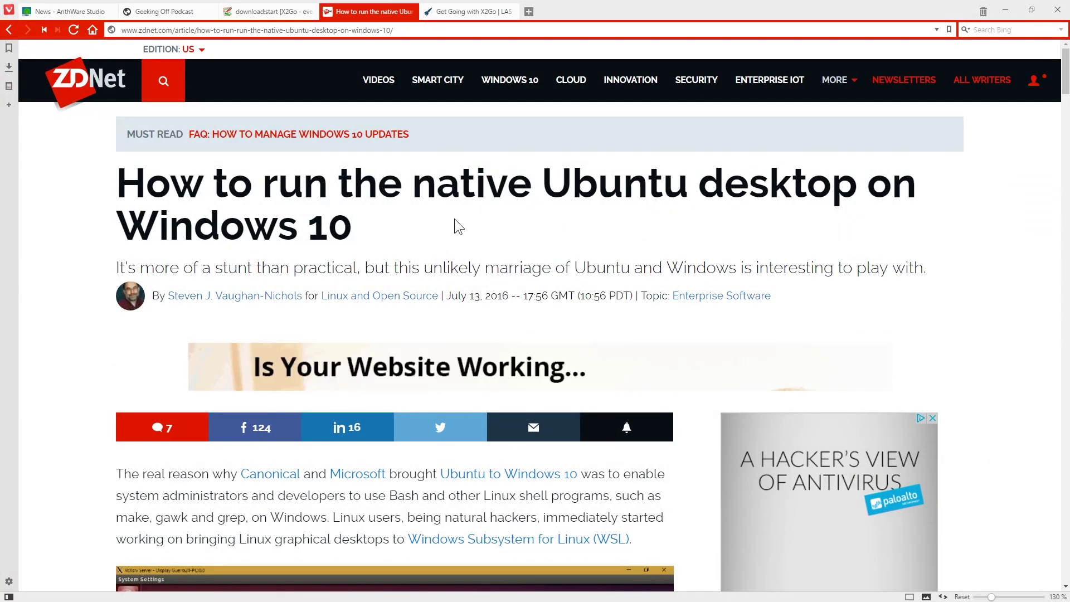
- Scroll through the ZDNet Ubuntu-on-Windows article, then switch to the 'Get Going with X2Go' episode tab
{"action": "scroll", "coordinate": [453, 218], "scroll_direction": "down", "scroll_amount": 1}
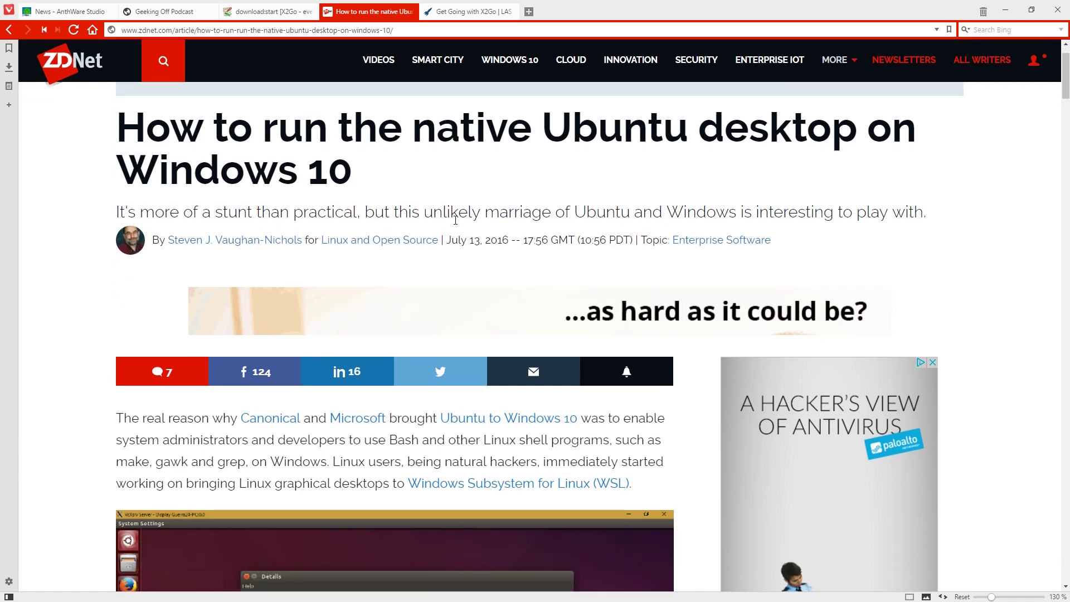
{"action": "scroll", "coordinate": [456, 219], "scroll_direction": "down", "scroll_amount": 5}
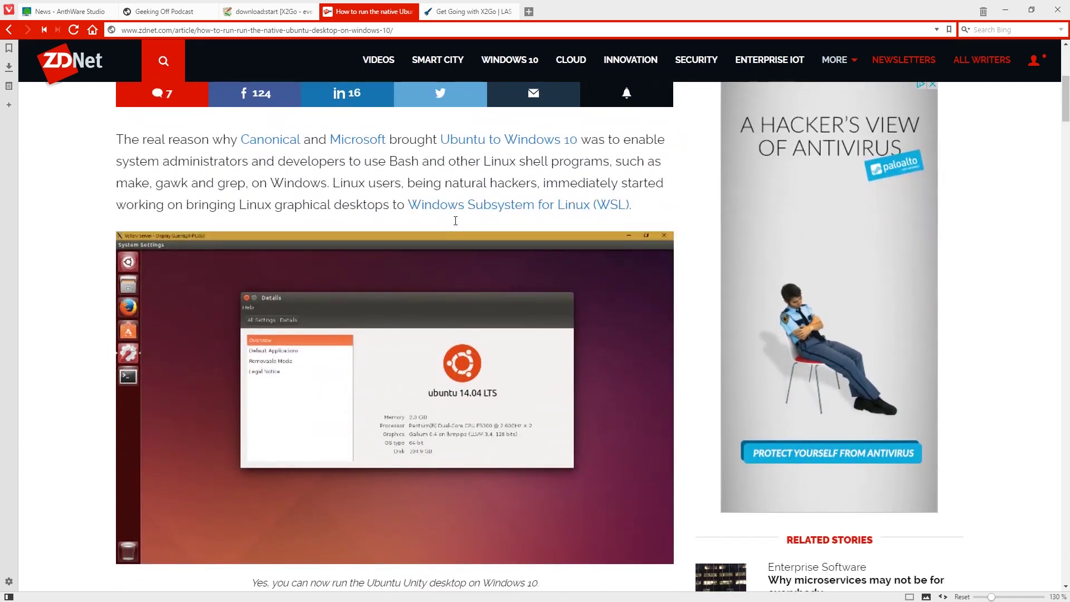
{"action": "scroll", "coordinate": [455, 221], "scroll_direction": "down", "scroll_amount": 8}
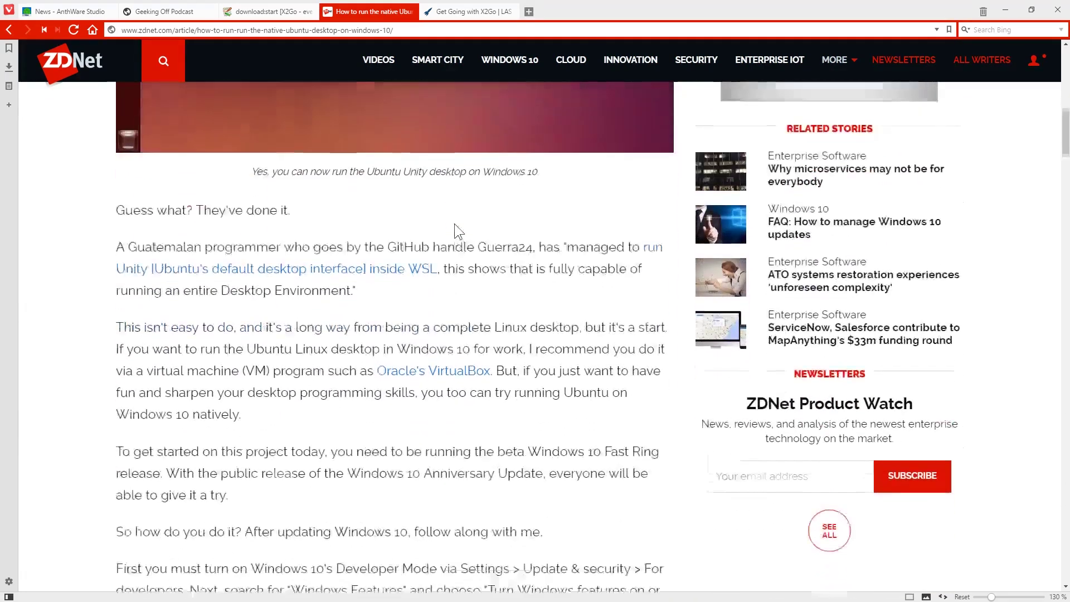
{"action": "scroll", "coordinate": [454, 225], "scroll_direction": "down", "scroll_amount": 5}
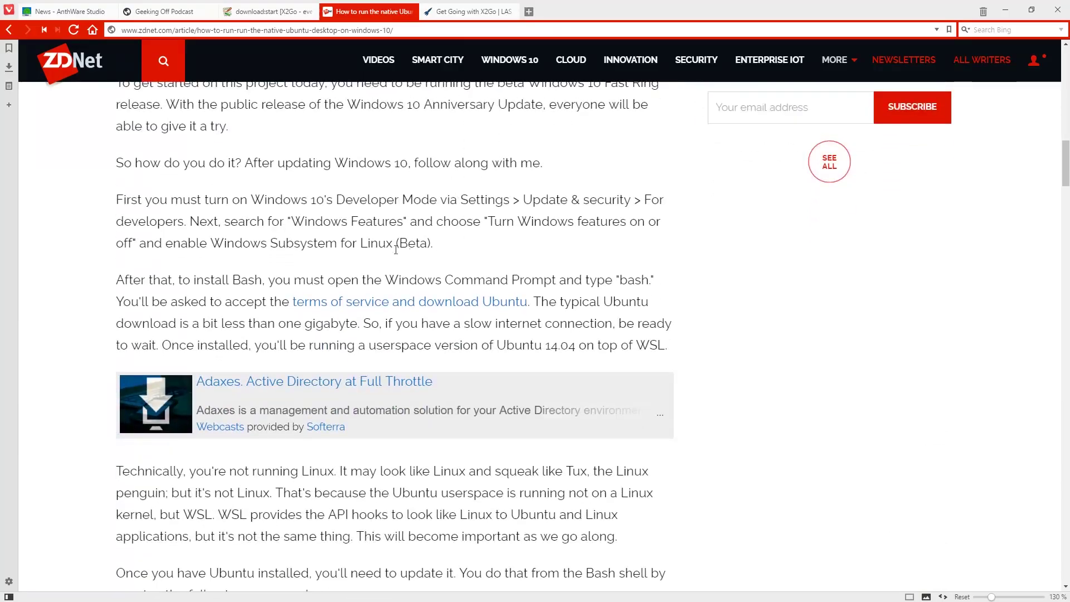
{"action": "scroll", "coordinate": [521, 276], "scroll_direction": "down", "scroll_amount": 10}
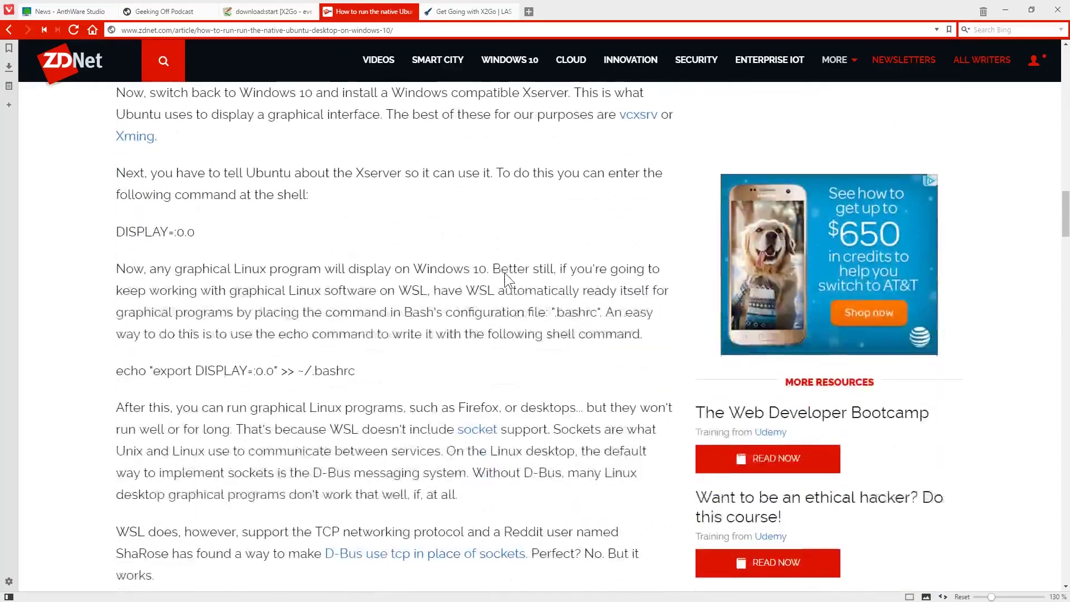
{"action": "scroll", "coordinate": [505, 276], "scroll_direction": "down", "scroll_amount": 19}
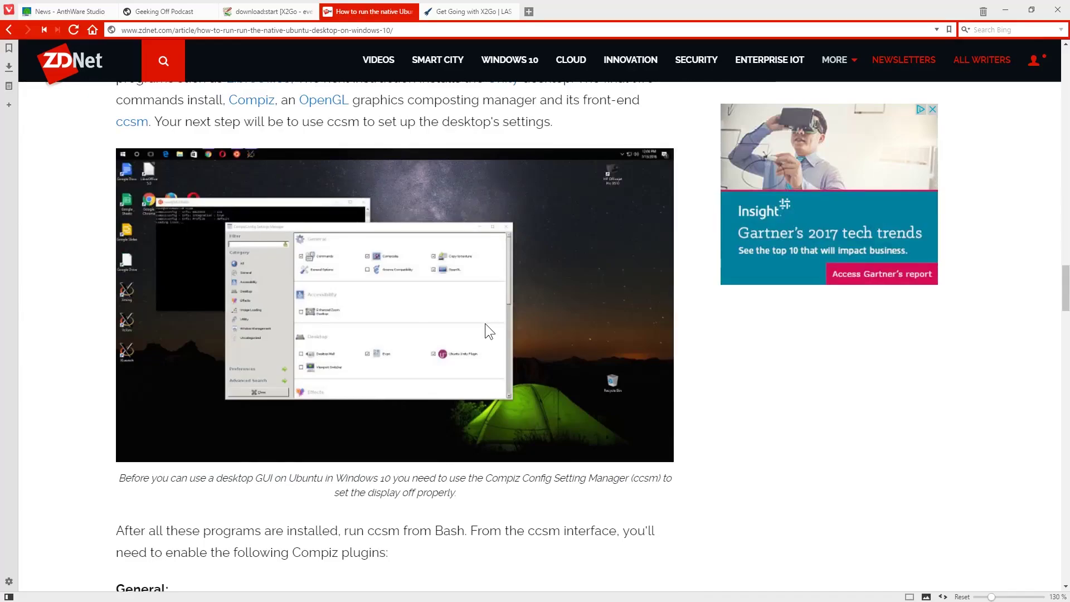
{"action": "scroll", "coordinate": [484, 323], "scroll_direction": "down", "scroll_amount": 7}
{"action": "scroll", "coordinate": [485, 323], "scroll_direction": "down", "scroll_amount": 12}
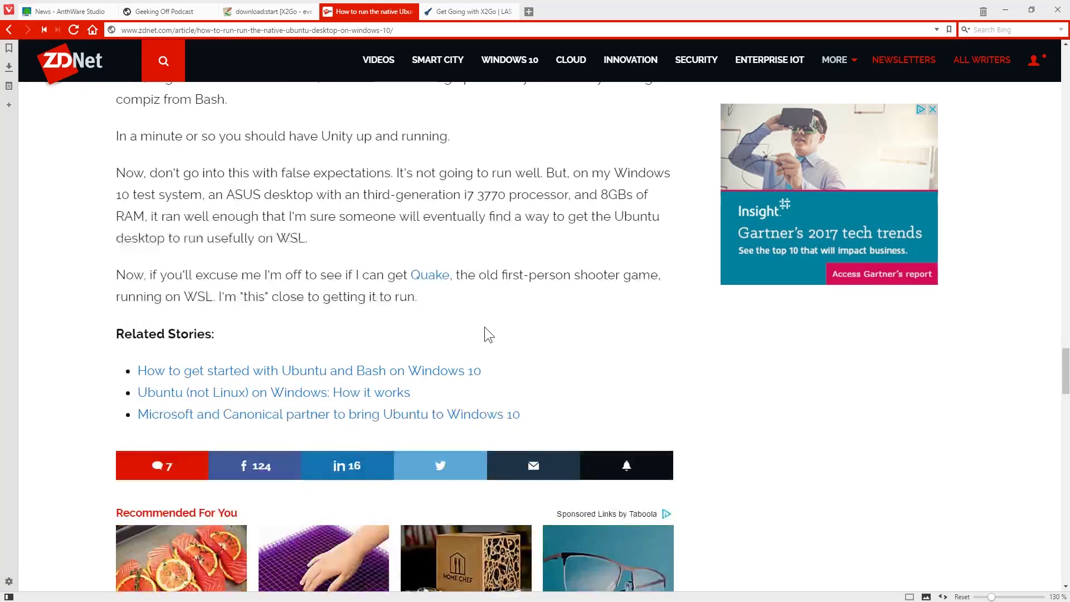
{"action": "scroll", "coordinate": [484, 327], "scroll_direction": "up", "scroll_amount": 8}
{"action": "scroll", "coordinate": [484, 327], "scroll_direction": "up", "scroll_amount": 20}
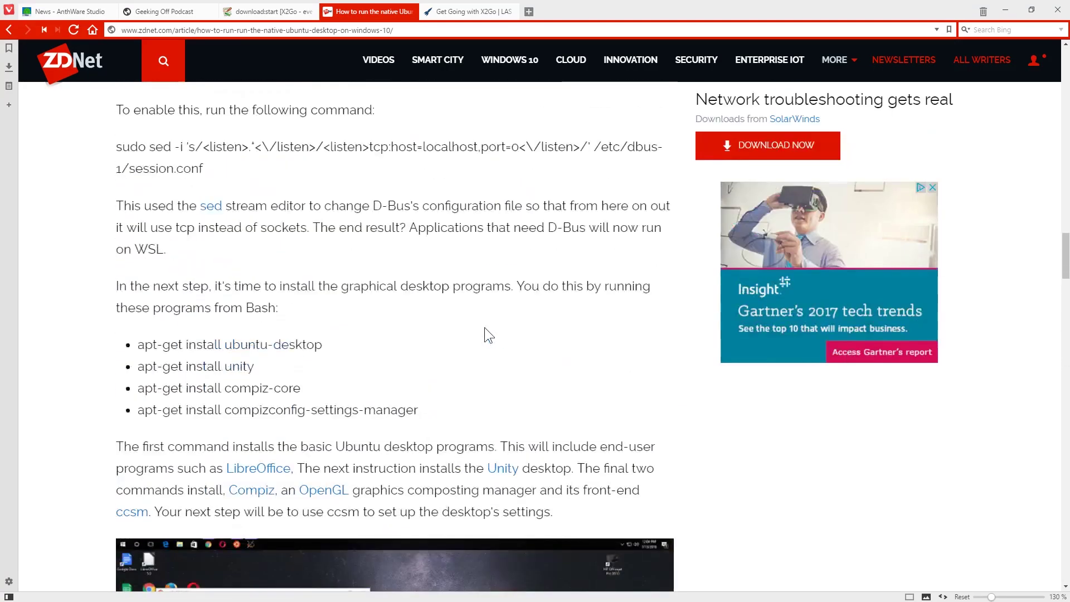
{"action": "scroll", "coordinate": [484, 329], "scroll_direction": "down", "scroll_amount": 12}
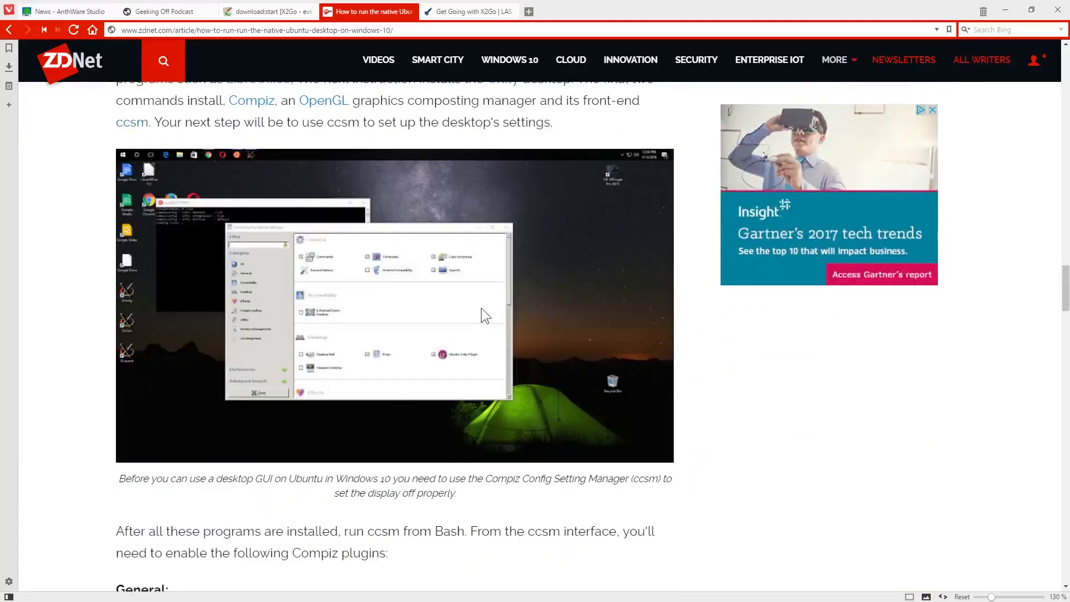
{"action": "scroll", "coordinate": [473, 312], "scroll_direction": "up", "scroll_amount": 20}
{"action": "scroll", "coordinate": [466, 322], "scroll_direction": "down", "scroll_amount": 1}
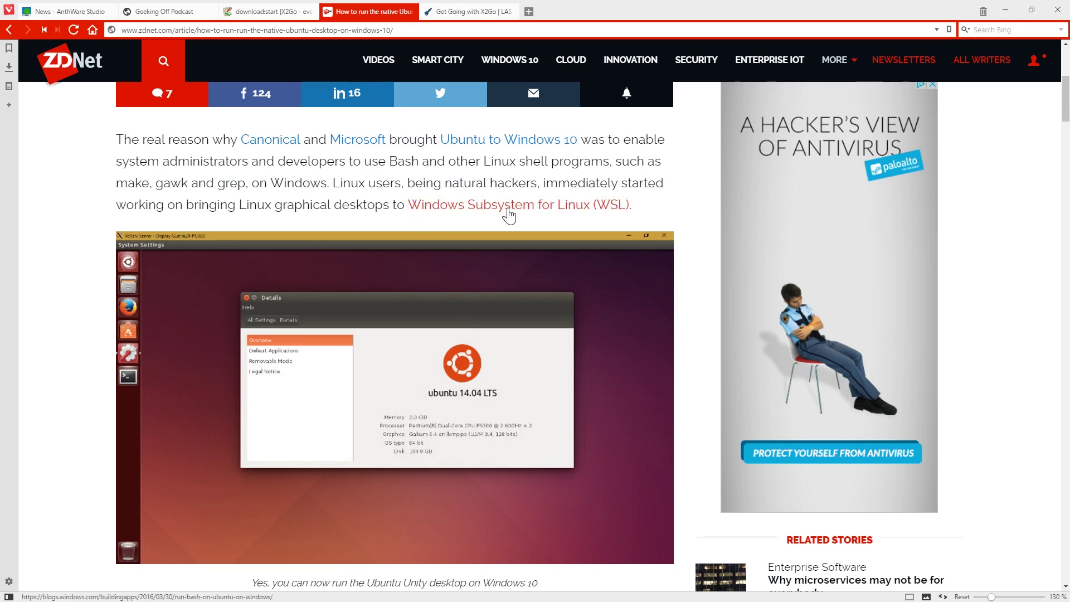
{"action": "left_click", "coordinate": [461, 13]}
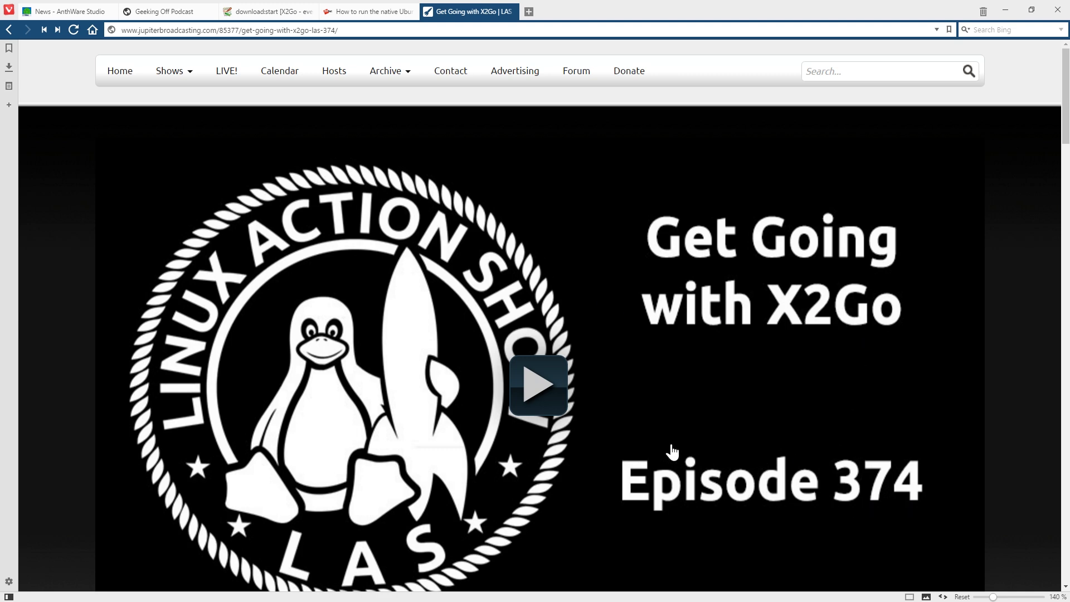
- Scroll down to the X2Go install show notes, then switch to the X2Go wiki download tab
{"action": "scroll", "coordinate": [672, 447], "scroll_direction": "down", "scroll_amount": 10}
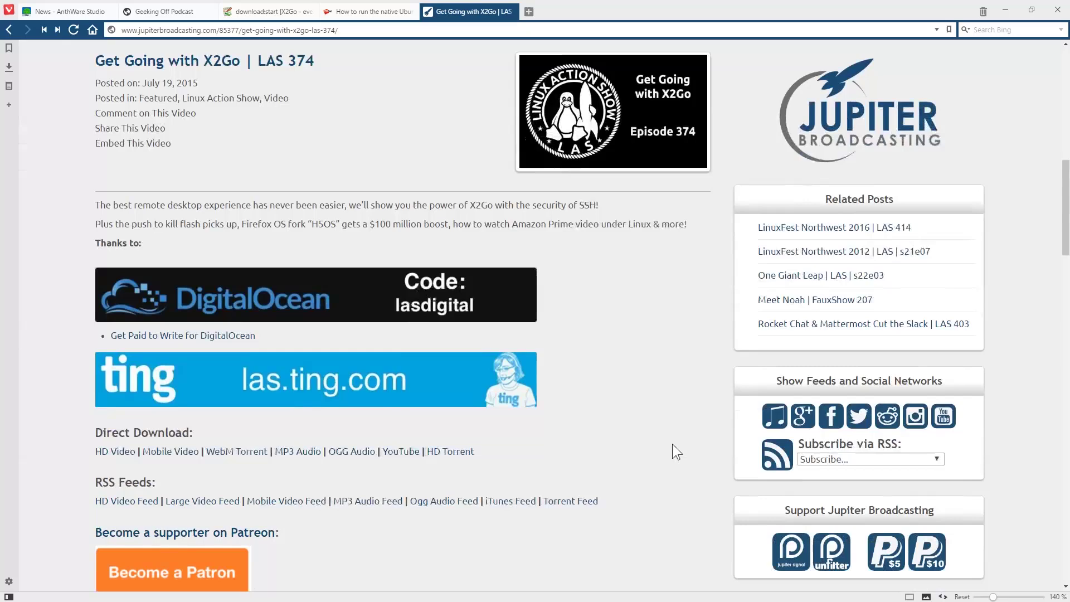
{"action": "scroll", "coordinate": [672, 444], "scroll_direction": "down", "scroll_amount": 7}
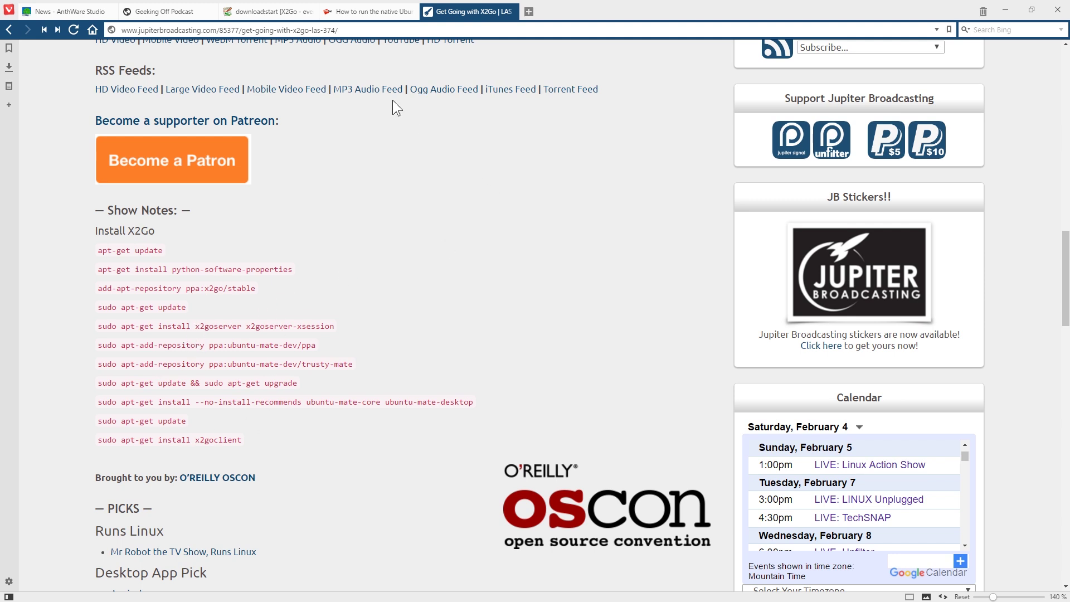
{"action": "left_click", "coordinate": [288, 17]}
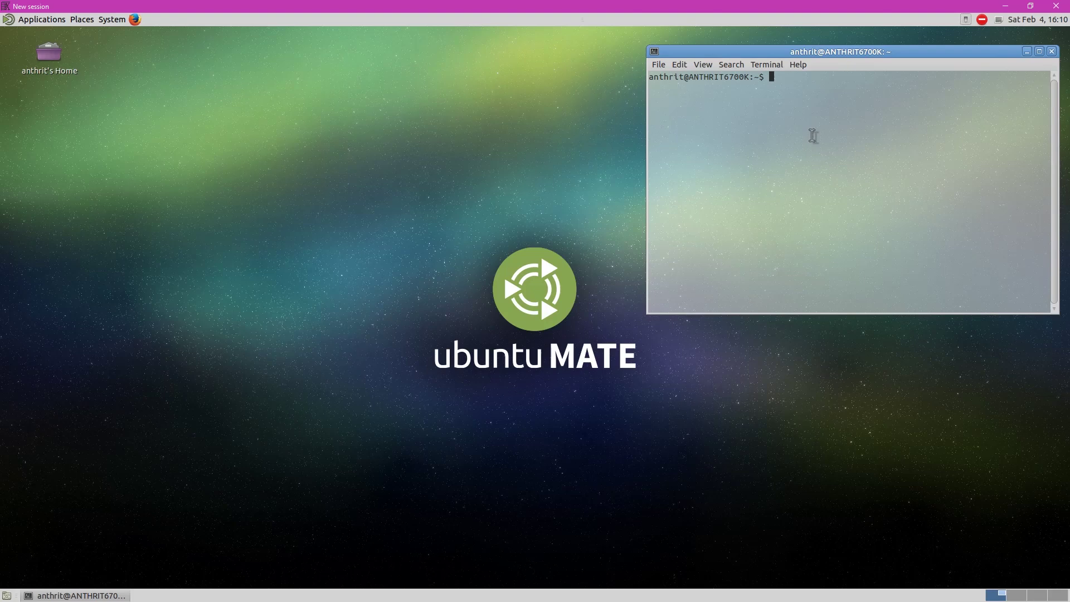
- Run htop in the MATE terminal to list the eight CPU cores, memory and processes
{"action": "type", "text": "htop"}
{"action": "key", "text": "Return"}
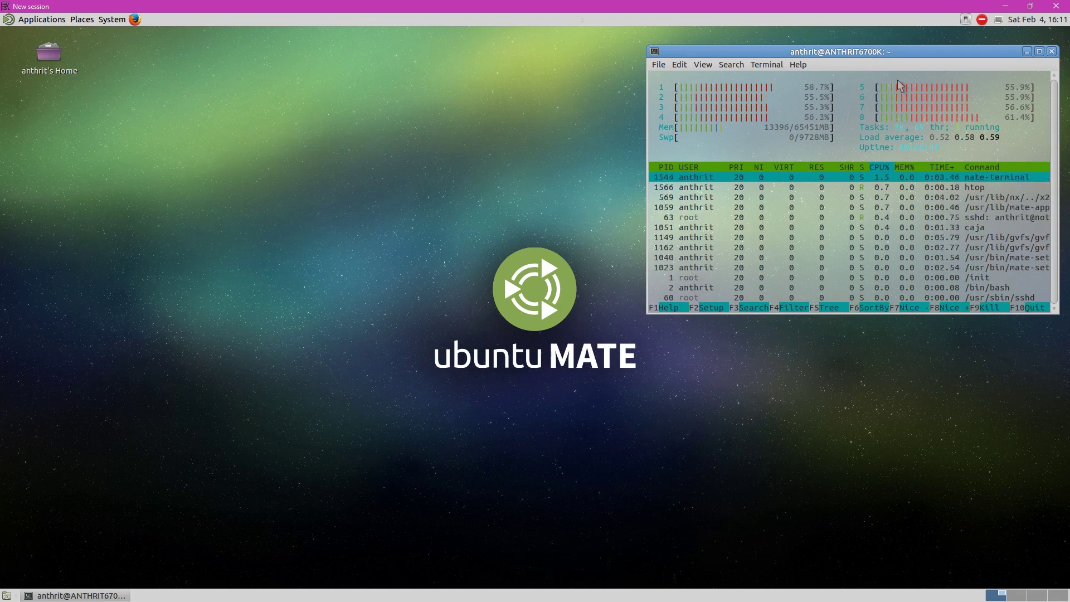
- Minimize the remote session, exit bash in the console and clear the PowerShell screen
{"action": "key", "text": "super+Down"}
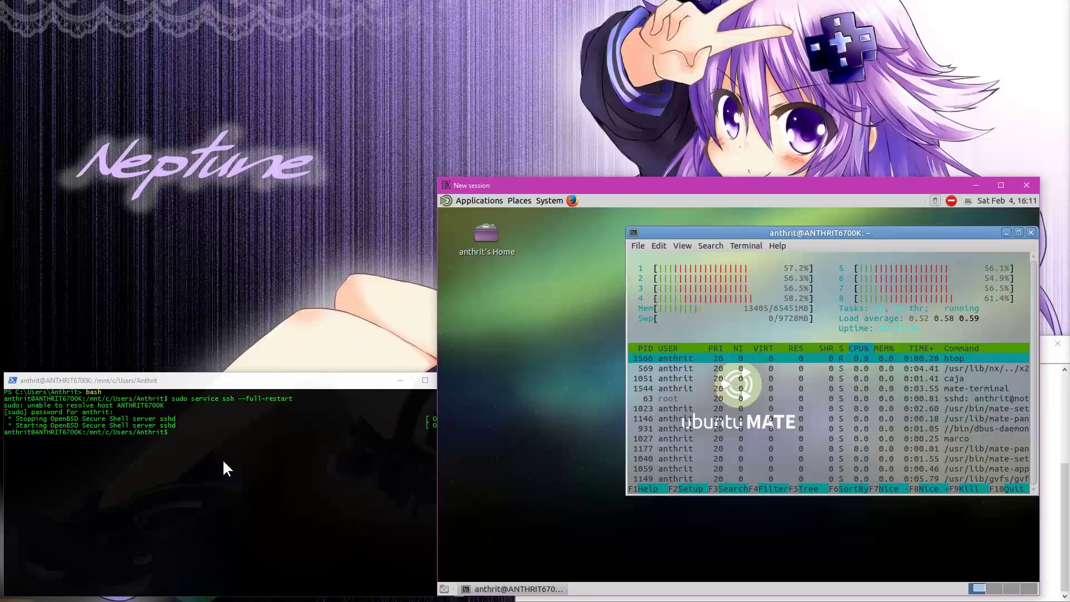
{"action": "left_click", "coordinate": [222, 449]}
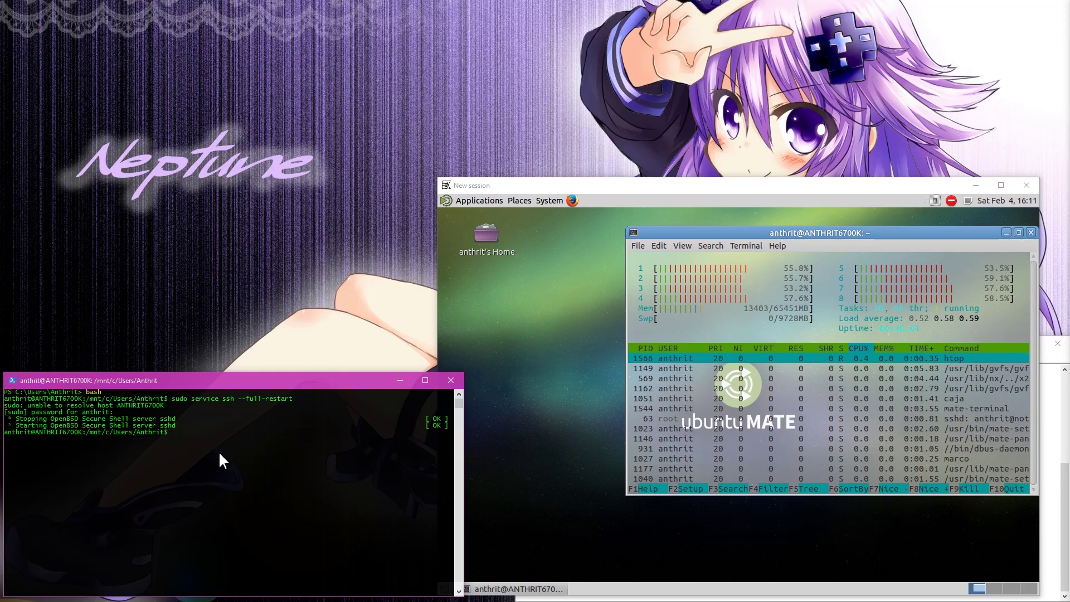
{"action": "type", "text": "exit"}
{"action": "key", "text": "Return"}
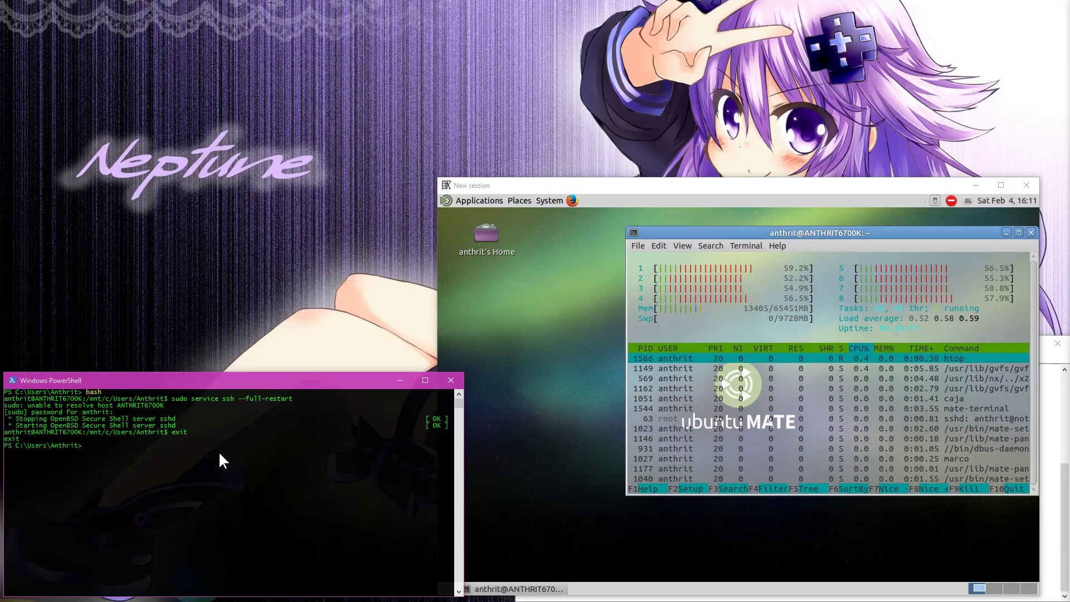
{"action": "type", "text": "clear"}
{"action": "key", "text": "Return"}
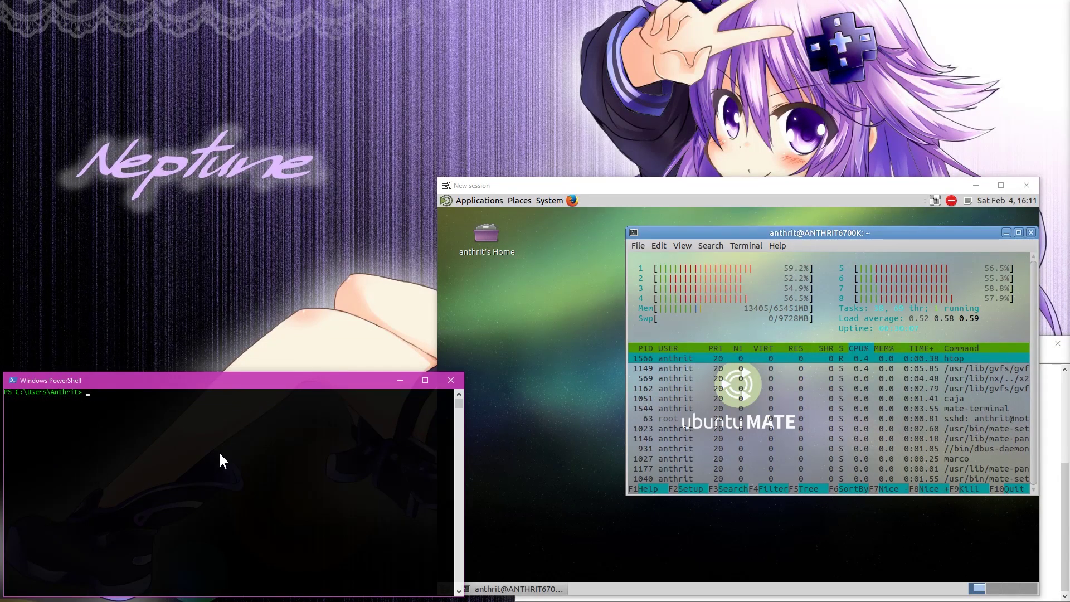
- Move the X2Go session window and confirm terminating the unresponsive session
{"action": "left_click", "coordinate": [826, 189]}
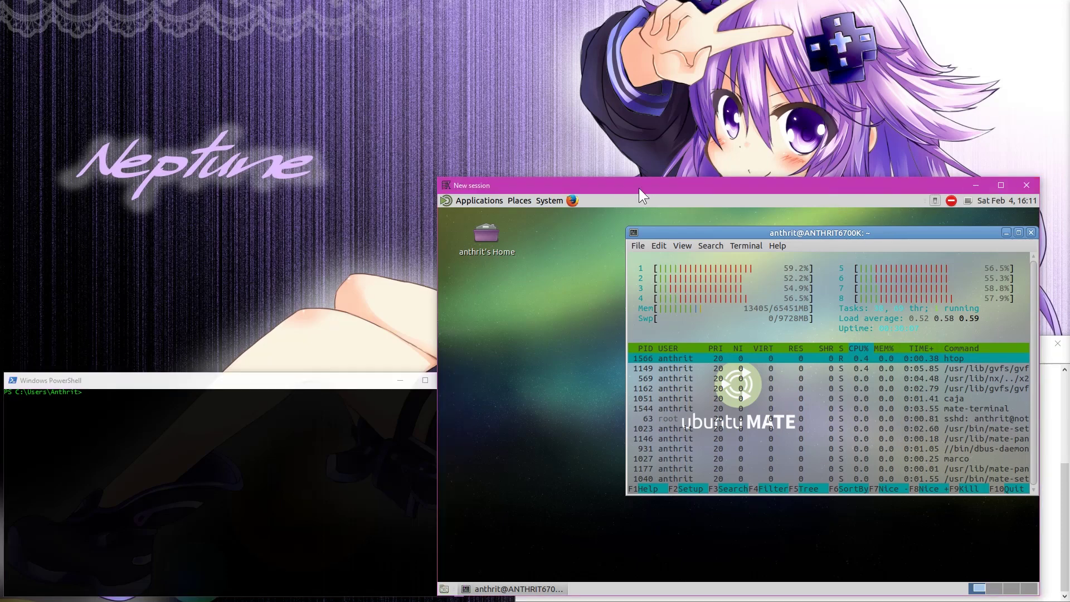
{"action": "left_click_drag", "start_coordinate": [639, 187], "coordinate": [582, 163]}
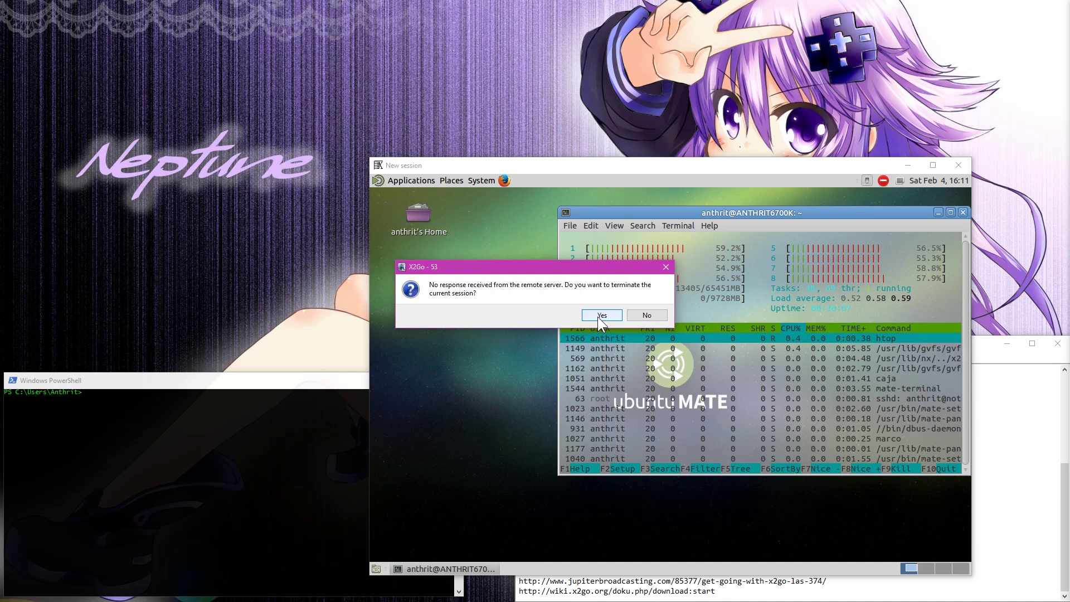
{"action": "left_click", "coordinate": [601, 315]}
- End the x2goclient.exe task in Task Manager, then close Task Manager
{"action": "key", "text": "ctrl+shift+Escape"}
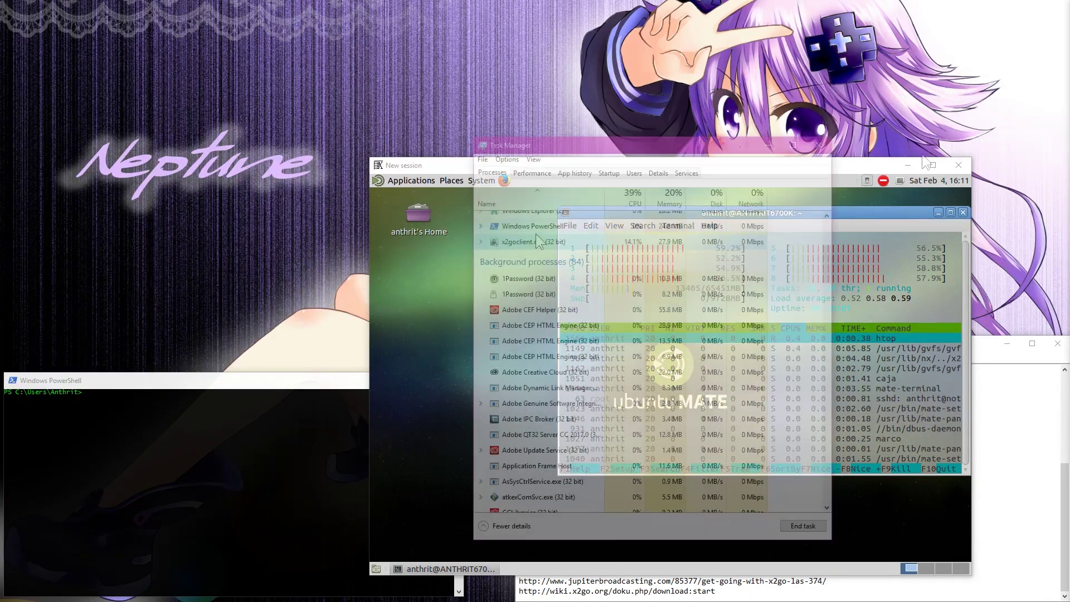
{"action": "right_click", "coordinate": [534, 241]}
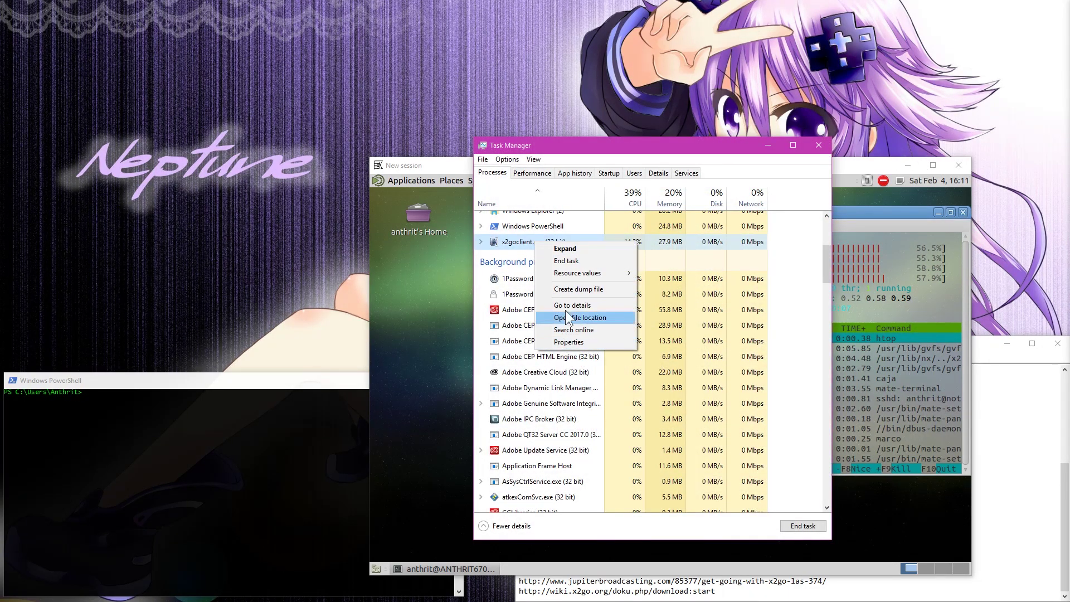
{"action": "left_click", "coordinate": [583, 261]}
{"action": "left_click", "coordinate": [818, 145]}
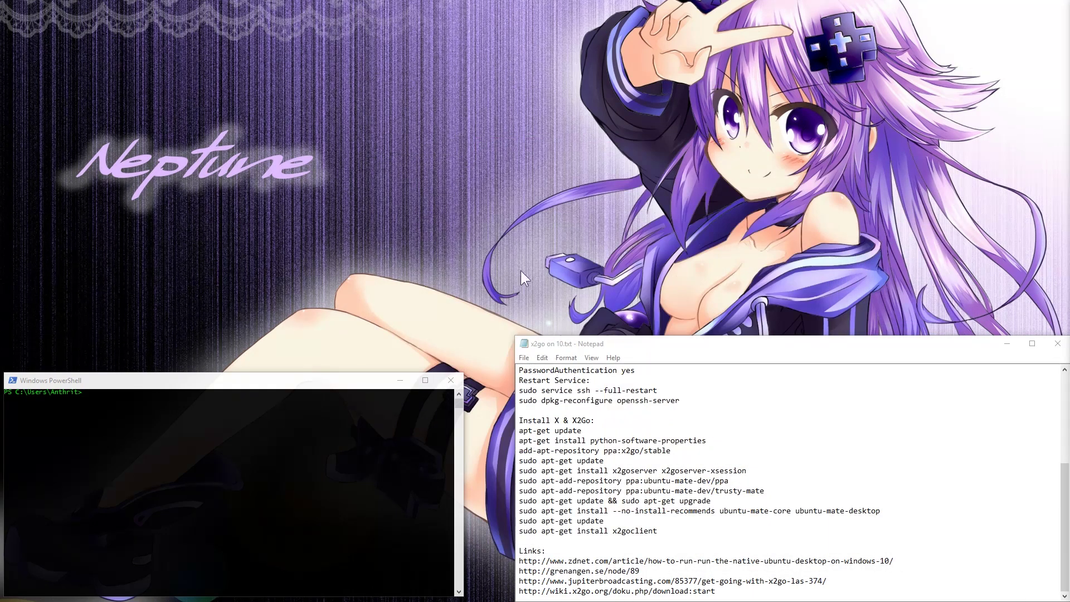
{"action": "scroll", "coordinate": [648, 473], "scroll_direction": "up", "scroll_amount": 5}
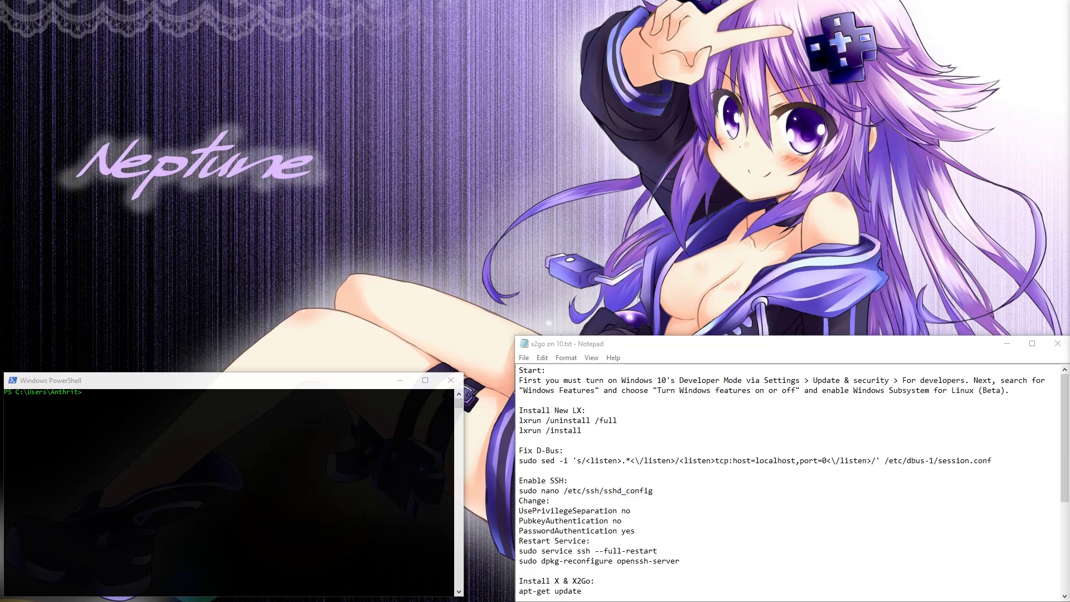
- Go to the For developers page in Windows Settings to confirm Developer mode is on
{"action": "key", "text": "super+i"}
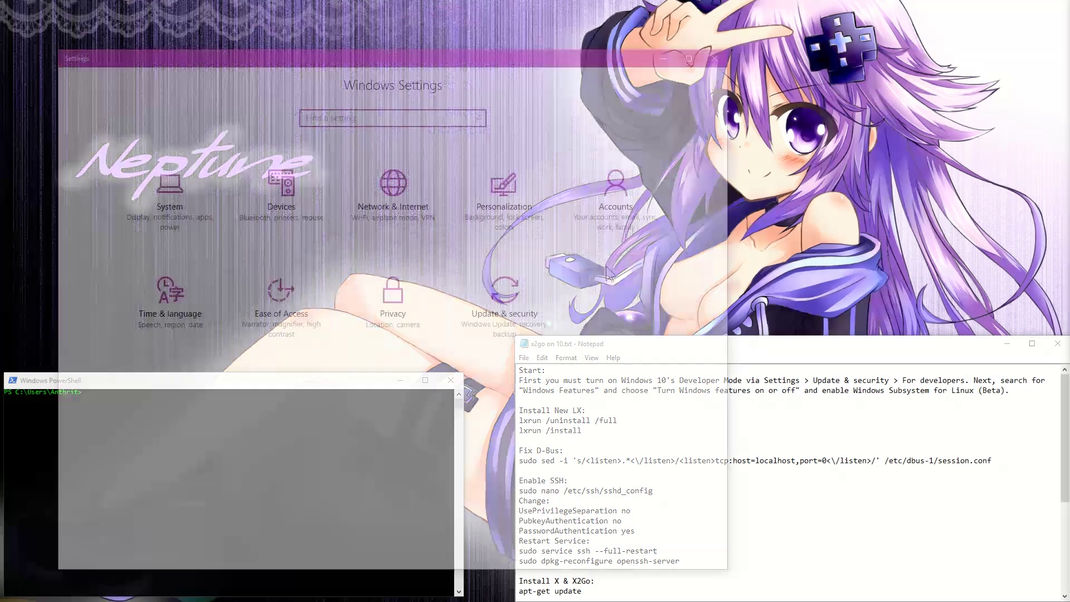
{"action": "left_click", "coordinate": [527, 295]}
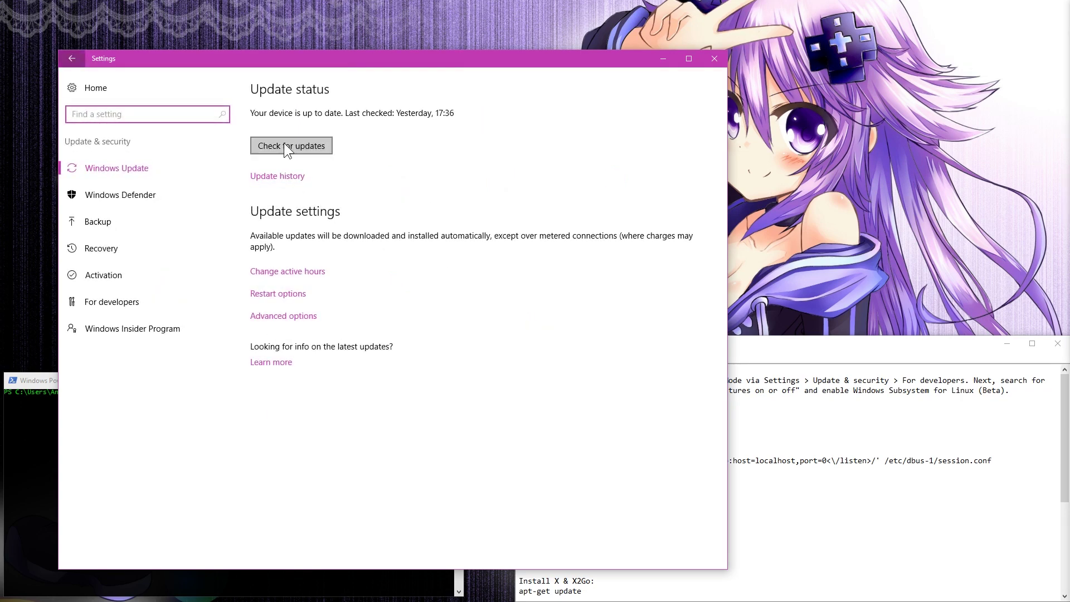
{"action": "left_click", "coordinate": [111, 302]}
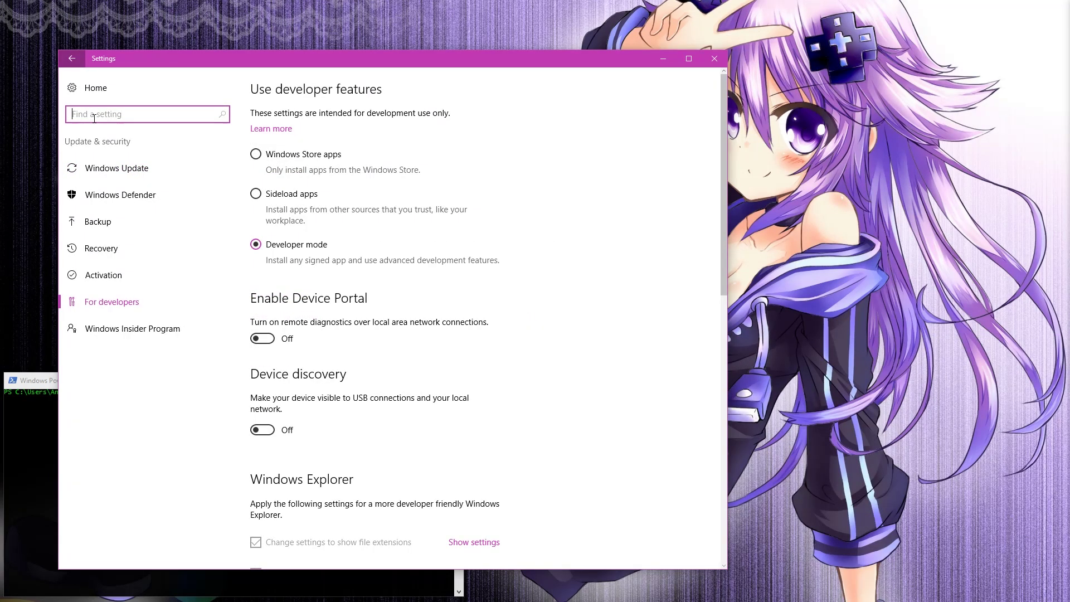
- Search 'Windows Fe' and confirm Windows Subsystem for Linux (Beta) is checked in Windows Features
{"action": "type", "text": "Windows"}
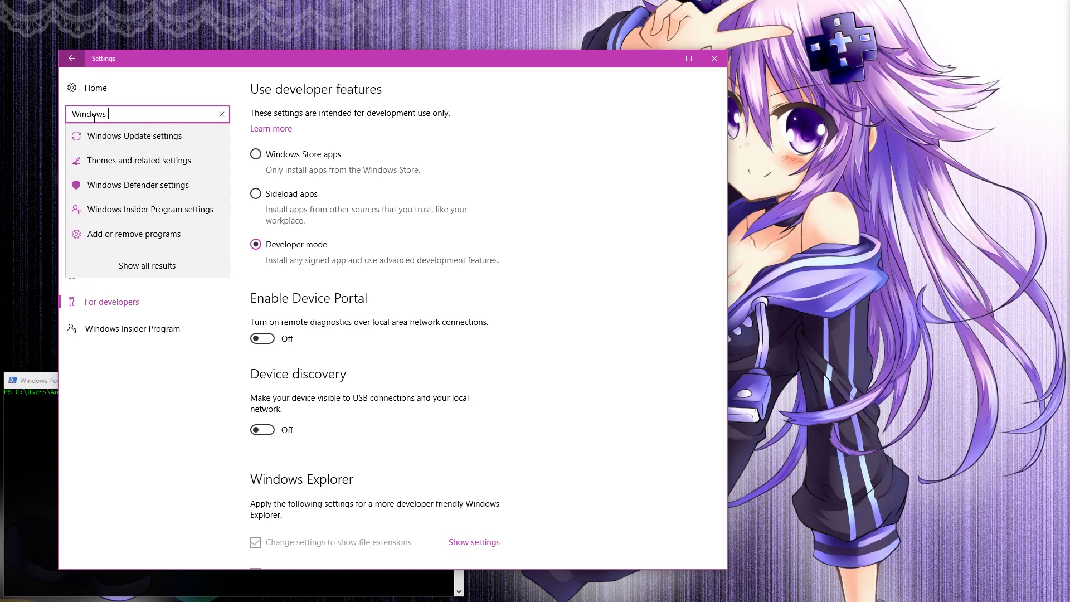
{"action": "type", "text": "Fe"}
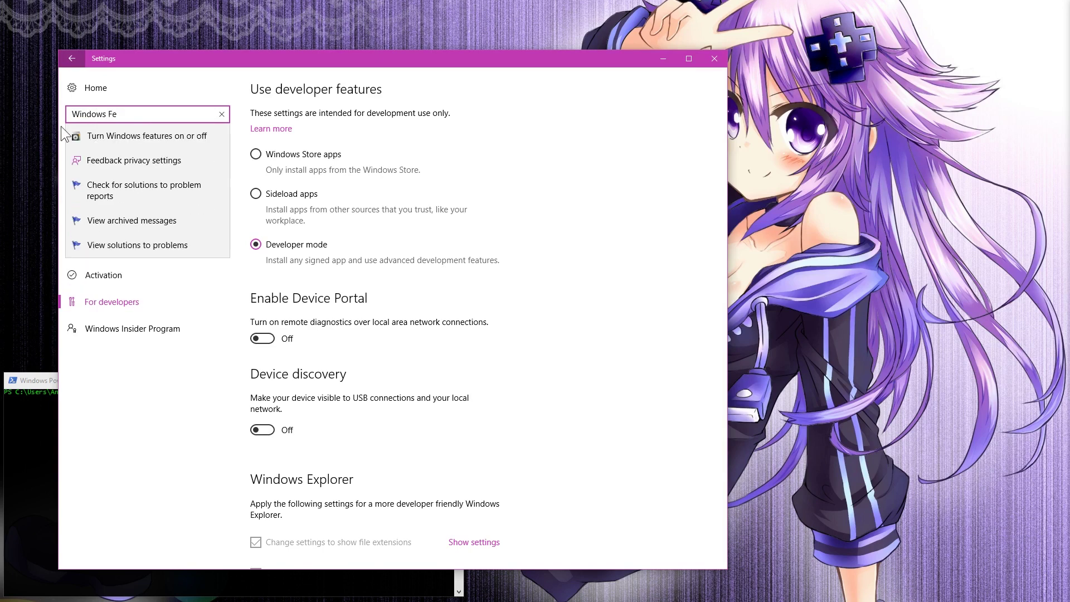
{"action": "left_click", "coordinate": [89, 134]}
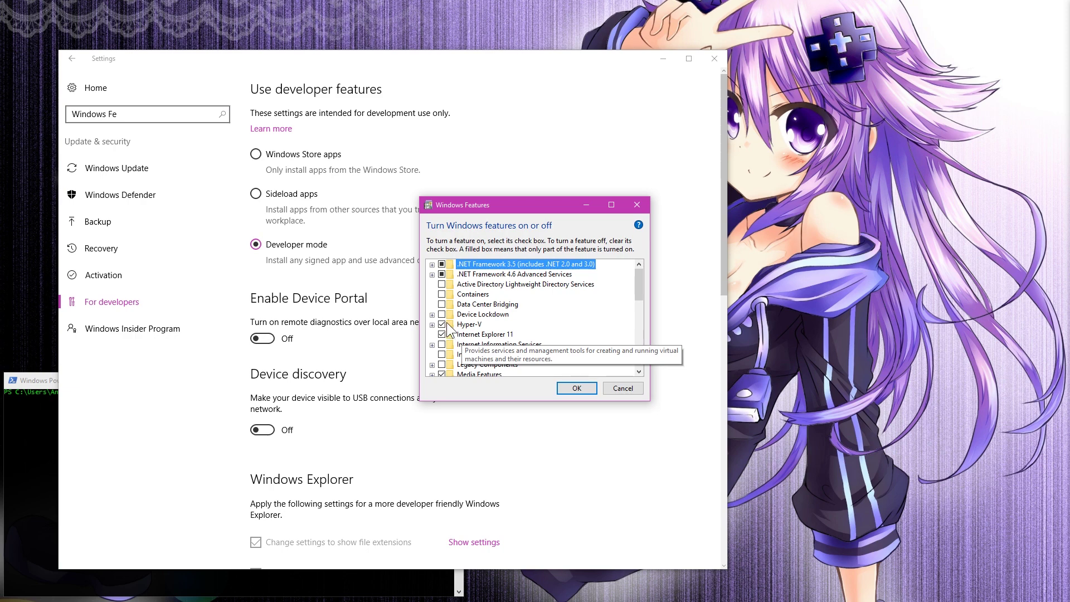
{"action": "scroll", "coordinate": [503, 336], "scroll_direction": "down", "scroll_amount": 1}
{"action": "scroll", "coordinate": [502, 334], "scroll_direction": "down", "scroll_amount": 6}
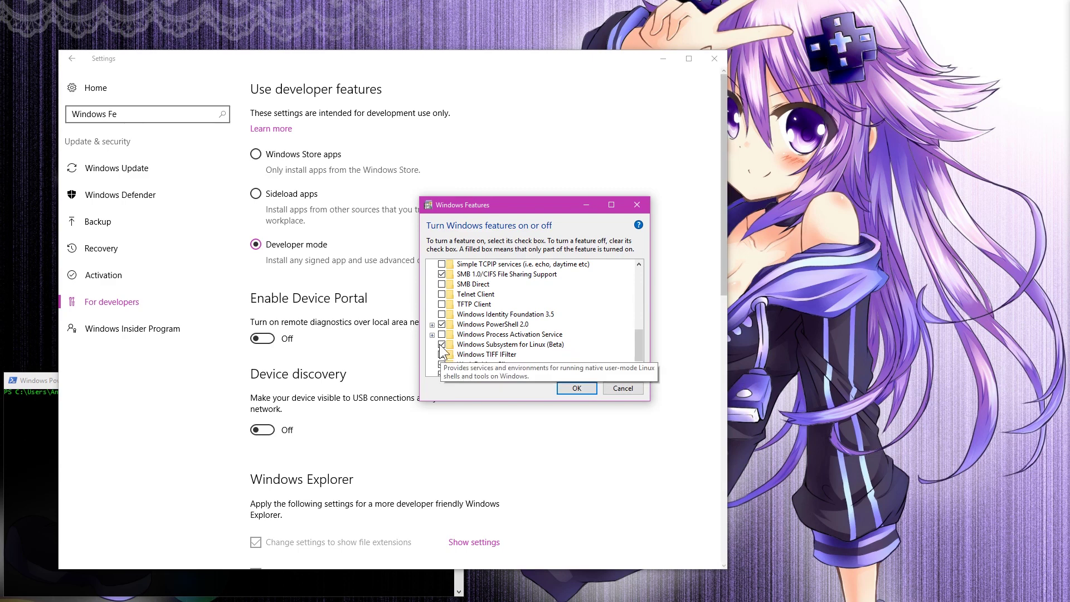
{"action": "left_click", "coordinate": [575, 388]}
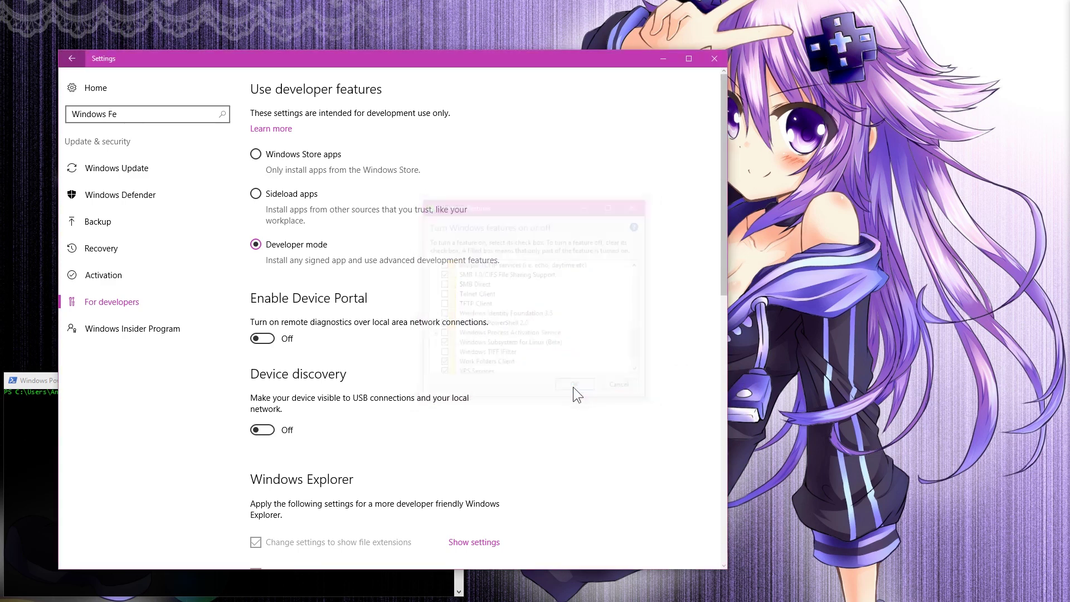
- Close Settings and launch bash from the PowerShell prompt
{"action": "left_click", "coordinate": [712, 58]}
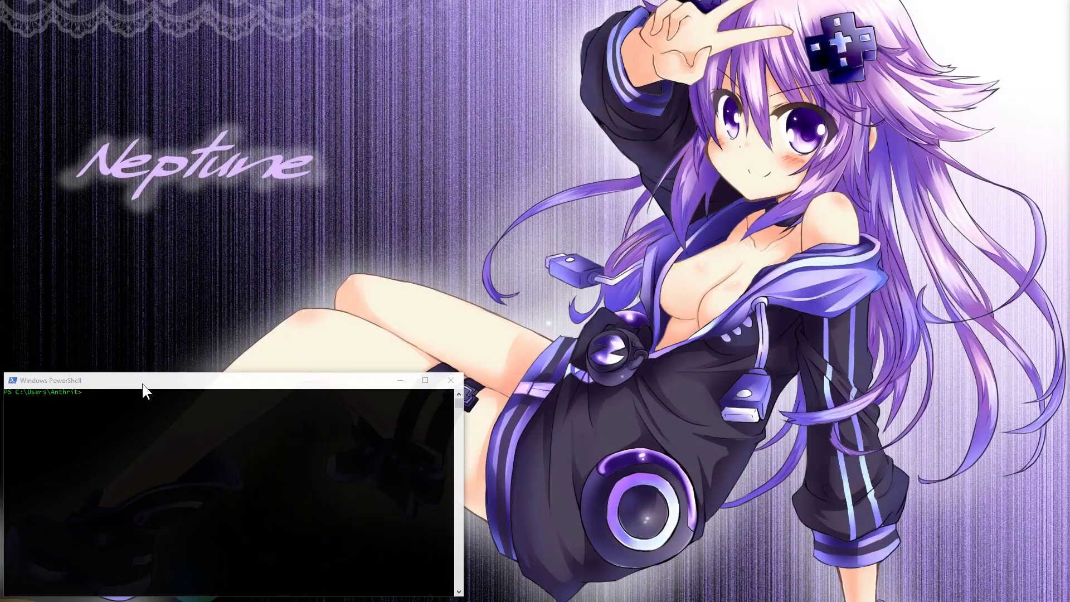
{"action": "left_click", "coordinate": [141, 406]}
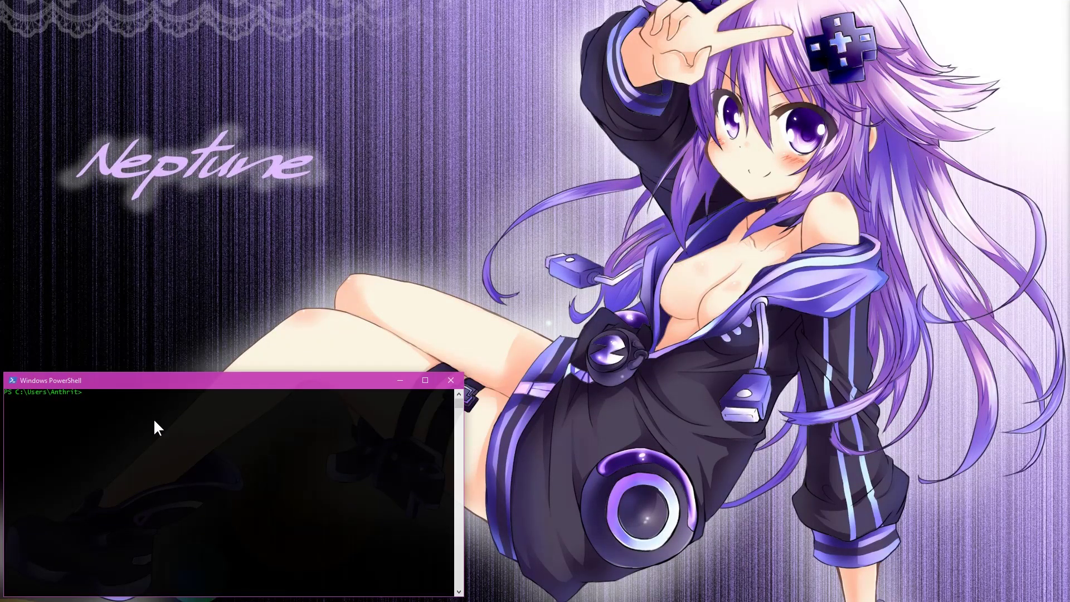
{"action": "type", "text": "bash"}
{"action": "key", "text": "Return"}
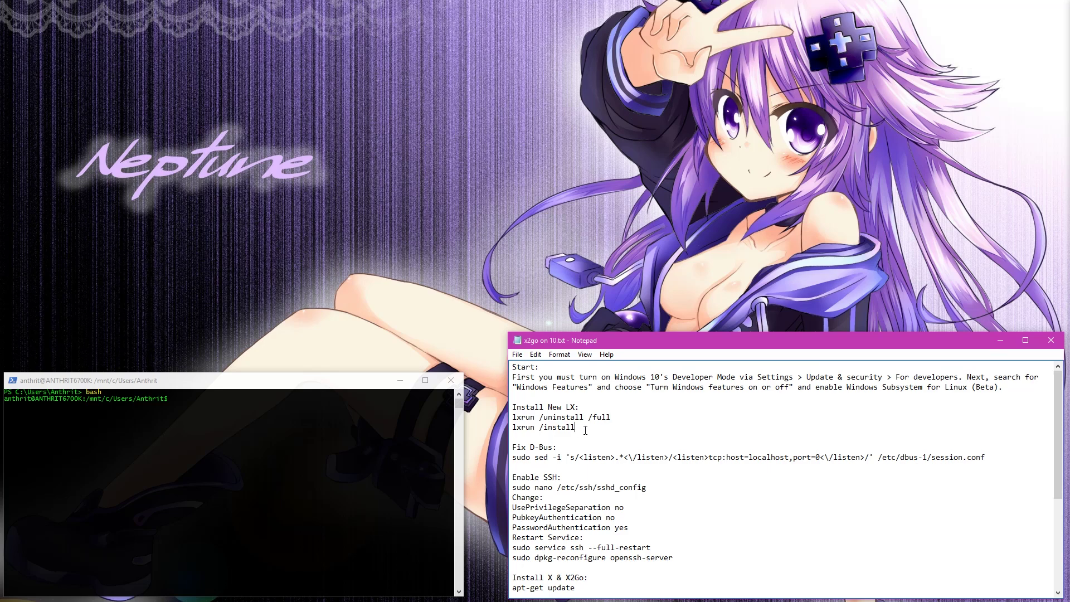
- Copy the D-Bus fix sed command from the x2go on 10.txt notes
{"action": "left_click_drag", "start_coordinate": [585, 428], "coordinate": [513, 417]}
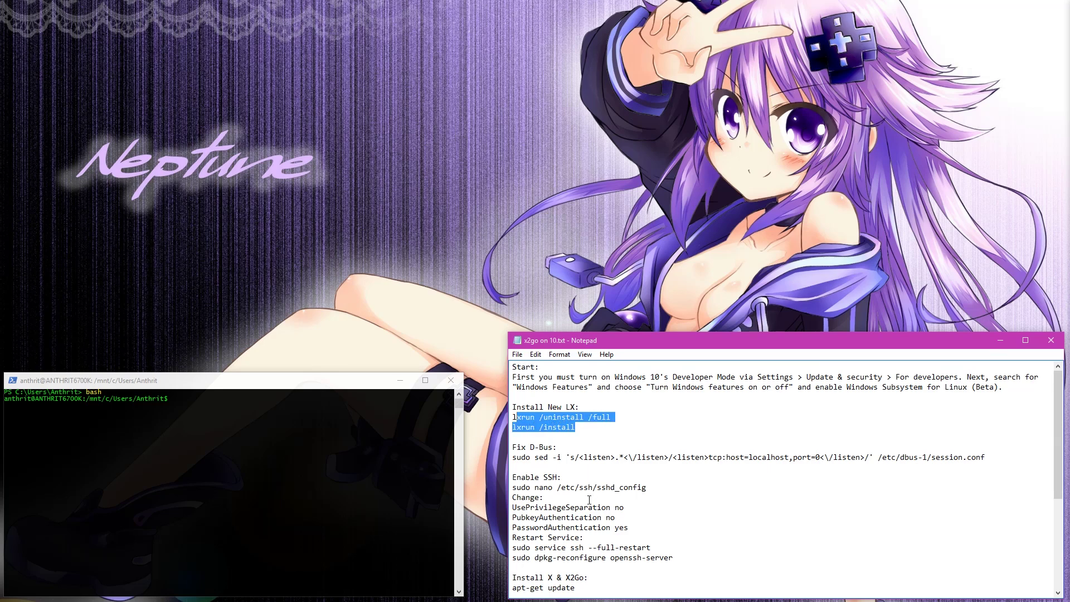
{"action": "left_click", "coordinate": [577, 429]}
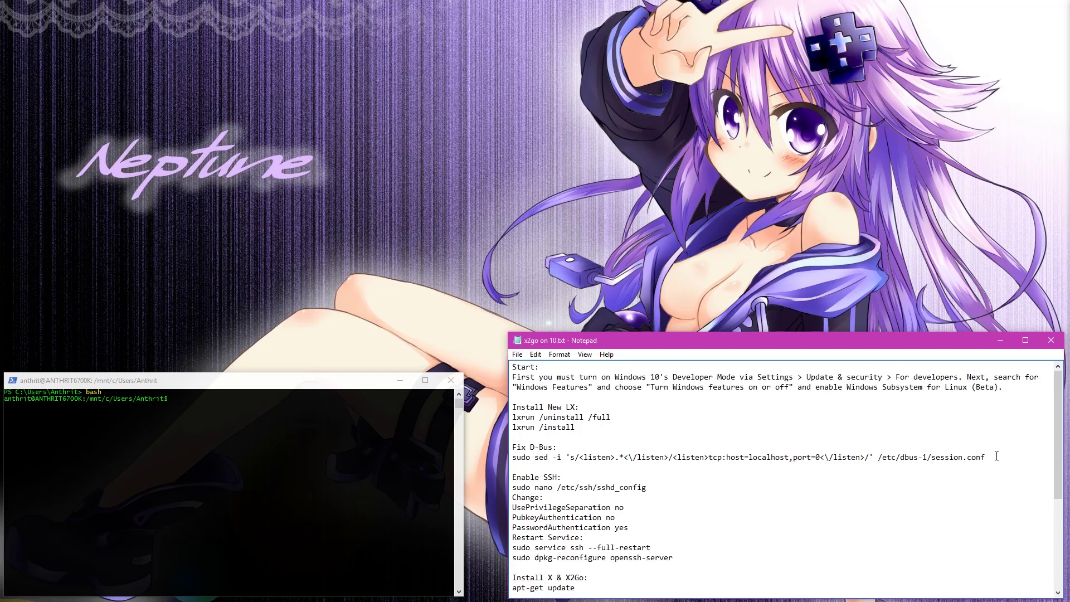
{"action": "left_click_drag", "start_coordinate": [996, 457], "coordinate": [527, 458]}
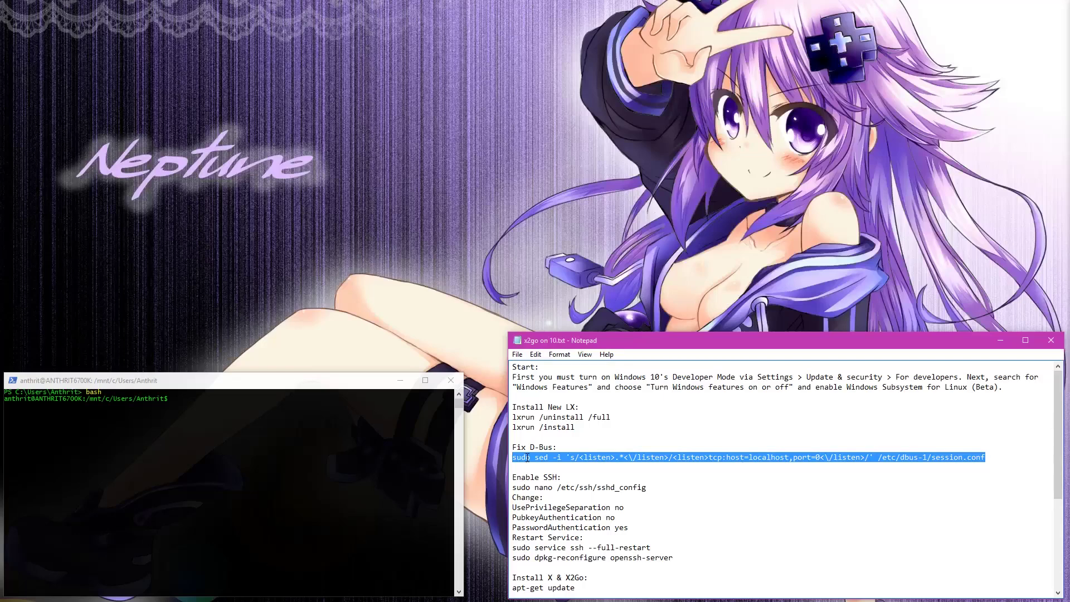
{"action": "right_click", "coordinate": [527, 458]}
{"action": "left_click", "coordinate": [538, 339]}
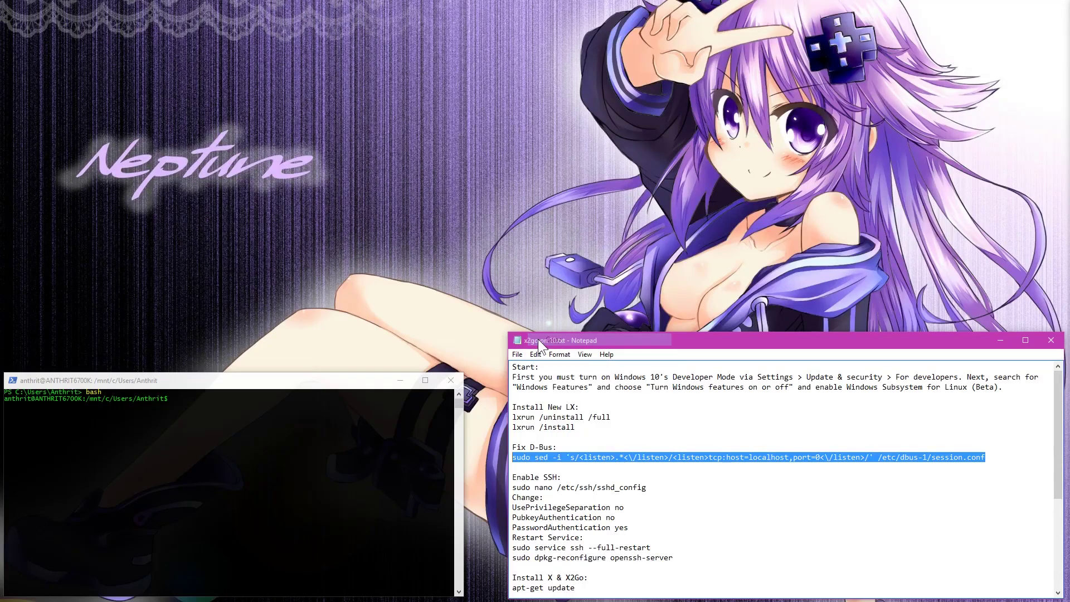
- Paste the copied commands at the bash prompt, ending with sudo nano /etc/ssh/sshd_config
{"action": "left_click", "coordinate": [213, 400]}
{"action": "right_click", "coordinate": [213, 400]}
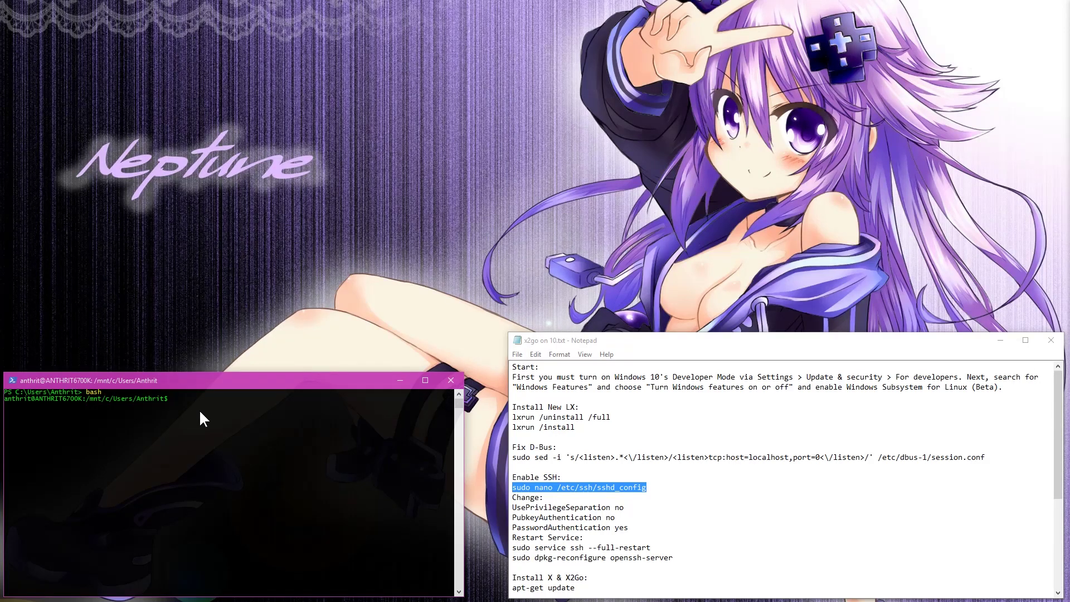
{"action": "right_click", "coordinate": [200, 413]}
- Run the sshd_config edit command and enter the sudo password to open it in nano
{"action": "key", "text": "Return"}
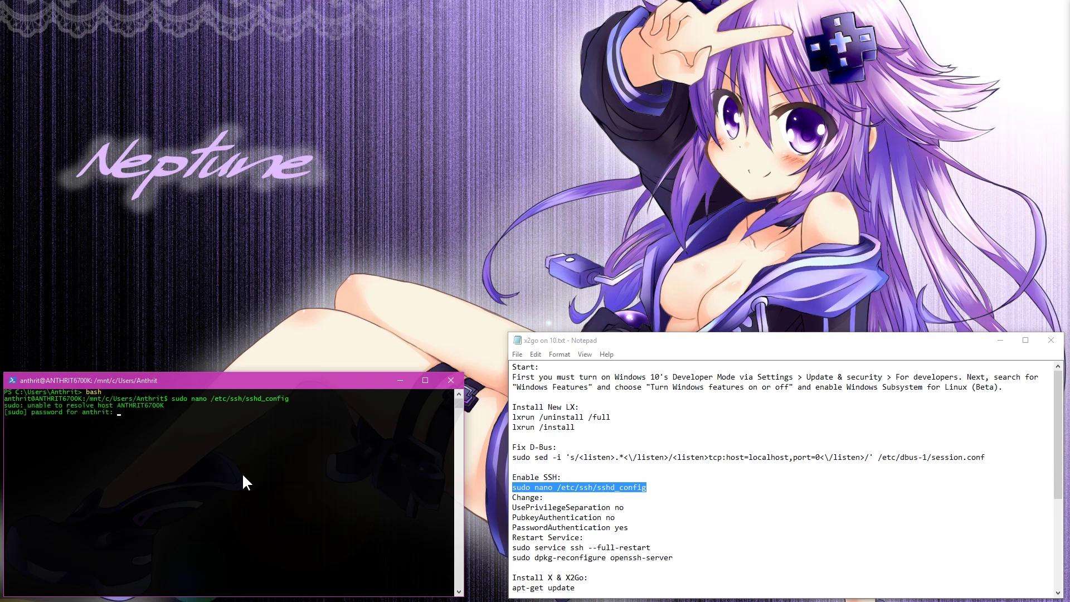
{"action": "key", "text": "Return"}
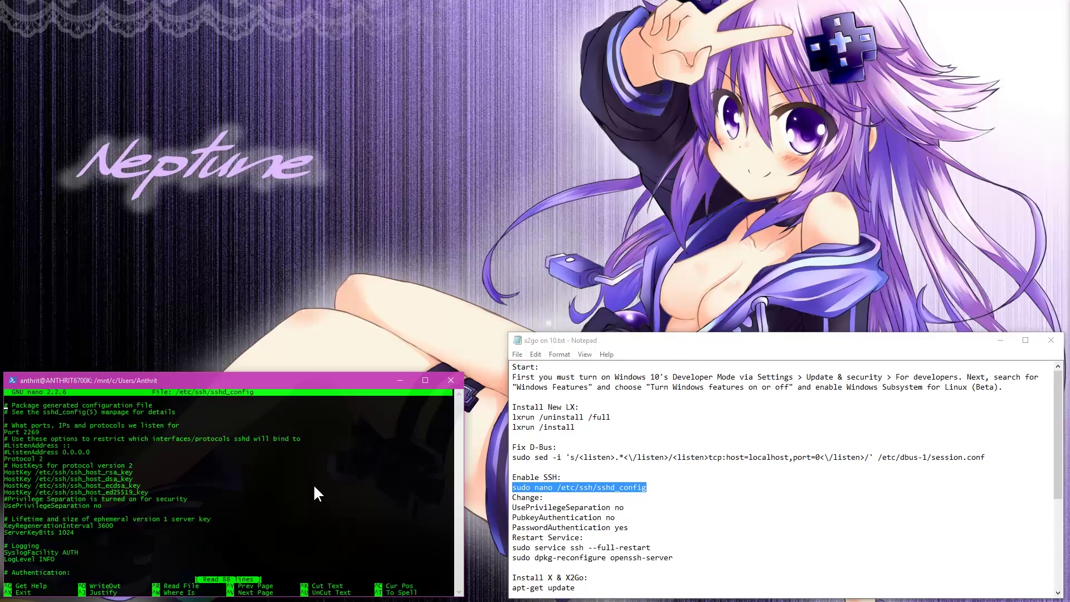
{"action": "scroll", "coordinate": [562, 474], "scroll_direction": "down", "scroll_amount": 5}
{"action": "left_click", "coordinate": [561, 406]}
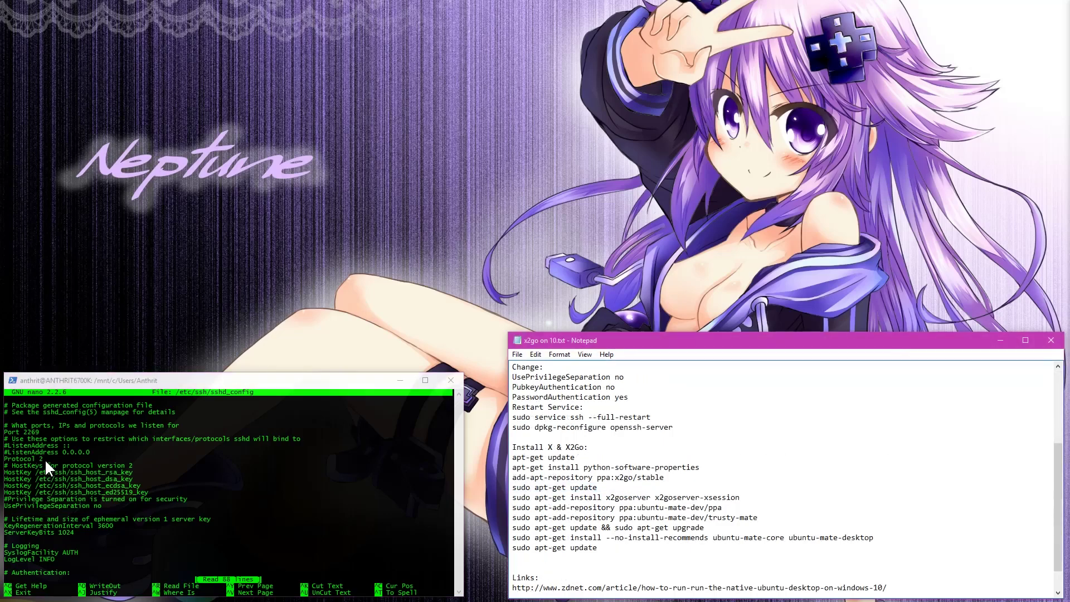
{"action": "left_click", "coordinate": [42, 430]}
{"action": "left_click", "coordinate": [14, 432]}
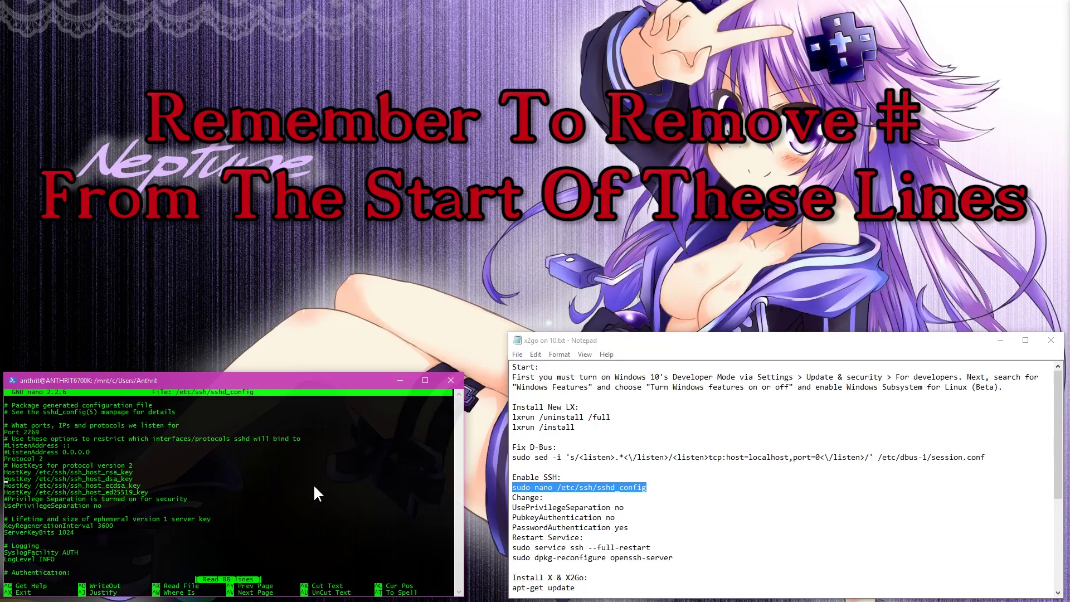
- Check that sshd_config has UsePrivilegeSeparation no and PubkeyAuthentication no
{"action": "key", "text": "Down"}
{"action": "key", "text": "Down"}
{"action": "key", "text": "Down"}
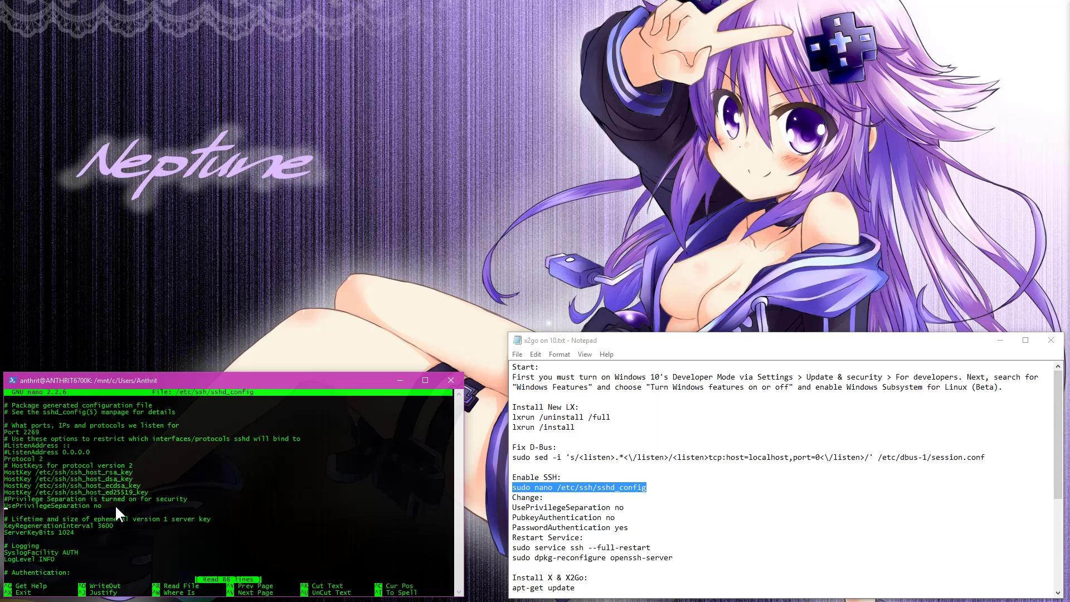
{"action": "left_click_drag", "start_coordinate": [103, 505], "coordinate": [7, 504]}
{"action": "left_click", "coordinate": [80, 500]}
{"action": "key", "text": "Escape"}
{"action": "key", "text": "Down"}
{"action": "key", "text": "Down"}
{"action": "key", "text": "Down"}
{"action": "key", "text": "Down"}
{"action": "key", "text": "Down"}
{"action": "key", "text": "Down"}
{"action": "key", "text": "Down"}
{"action": "key", "text": "Down"}
{"action": "key", "text": "Down"}
{"action": "key", "text": "Down"}
{"action": "key", "text": "Down"}
{"action": "key", "text": "Down"}
{"action": "key", "text": "Down"}
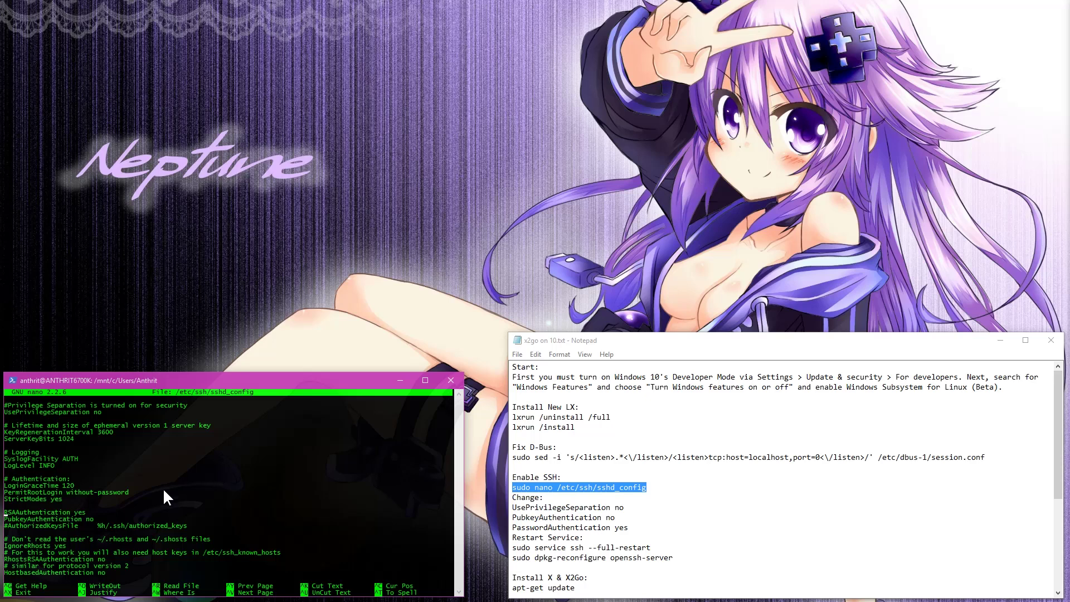
{"action": "left_click_drag", "start_coordinate": [96, 519], "coordinate": [17, 519]}
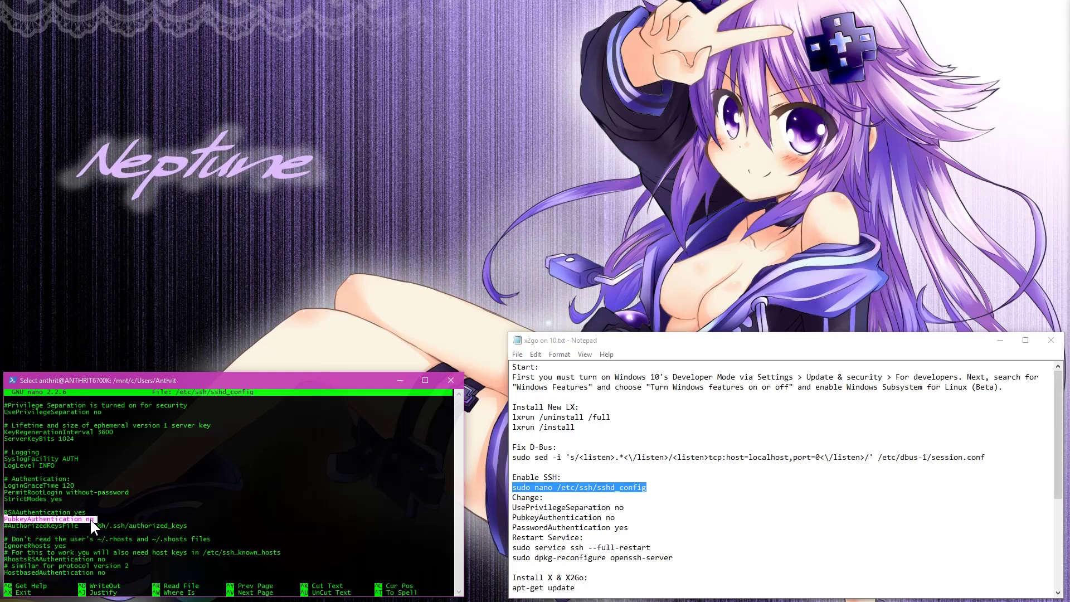
- Check that PasswordAuthentication is yes, then exit nano to the bash prompt
{"action": "key", "text": "Down"}
{"action": "key", "text": "Down"}
{"action": "key", "text": "Down"}
{"action": "key", "text": "Down"}
{"action": "key", "text": "Down"}
{"action": "key", "text": "Down"}
{"action": "key", "text": "Down"}
{"action": "key", "text": "Down"}
{"action": "key", "text": "Down"}
{"action": "key", "text": "Down"}
{"action": "key", "text": "Down"}
{"action": "key", "text": "Down"}
{"action": "key", "text": "Down"}
{"action": "key", "text": "Down"}
{"action": "key", "text": "Down"}
{"action": "key", "text": "Down"}
{"action": "key", "text": "Down"}
{"action": "key", "text": "Down"}
{"action": "key", "text": "Down"}
{"action": "key", "text": "Down"}
{"action": "left_click", "coordinate": [103, 466]}
{"action": "left_click_drag", "start_coordinate": [24, 466], "coordinate": [3, 466]}
{"action": "left_click", "coordinate": [134, 478]}
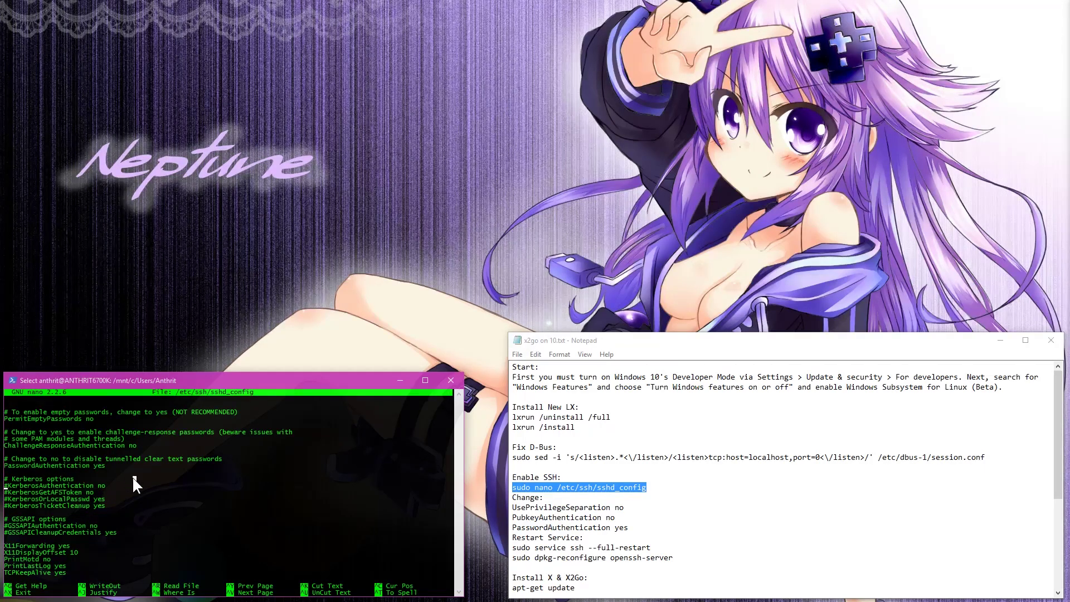
{"action": "key", "text": "ctrl+x"}
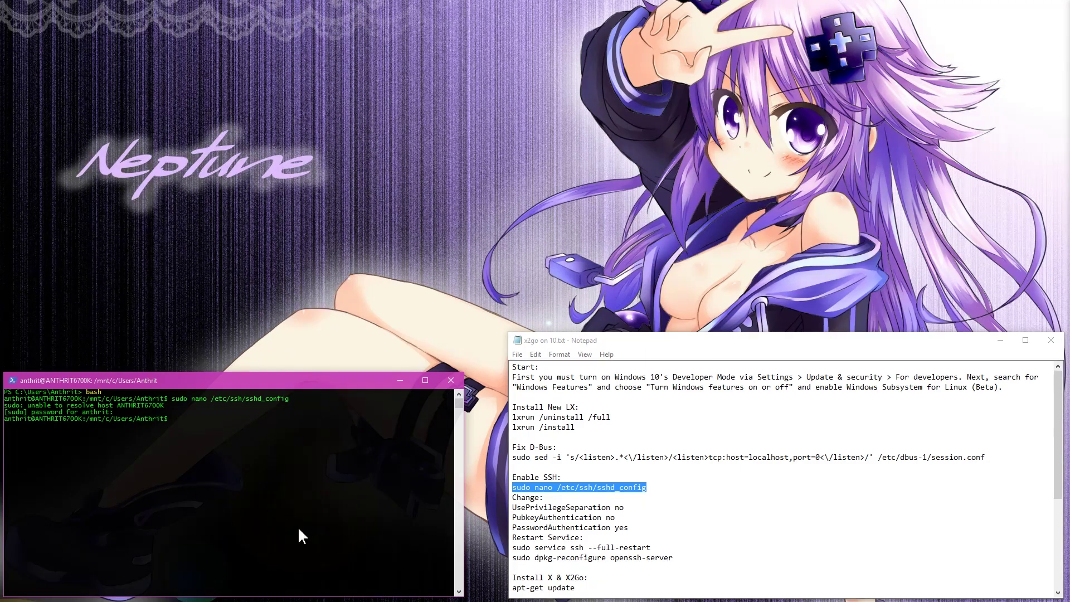
- Copy 'sudo service ssh --full-restart' from the Notepad notes and run it in bash
{"action": "left_click_drag", "start_coordinate": [650, 547], "coordinate": [512, 547]}
{"action": "right_click", "coordinate": [514, 547]}
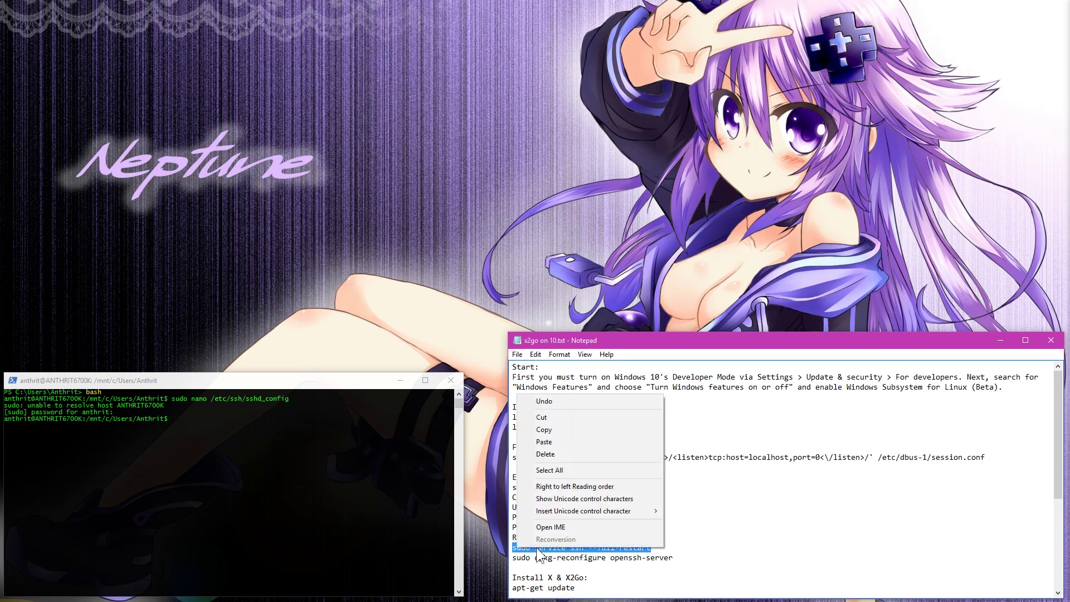
{"action": "left_click", "coordinate": [563, 429]}
{"action": "left_click", "coordinate": [232, 423]}
{"action": "right_click", "coordinate": [232, 426]}
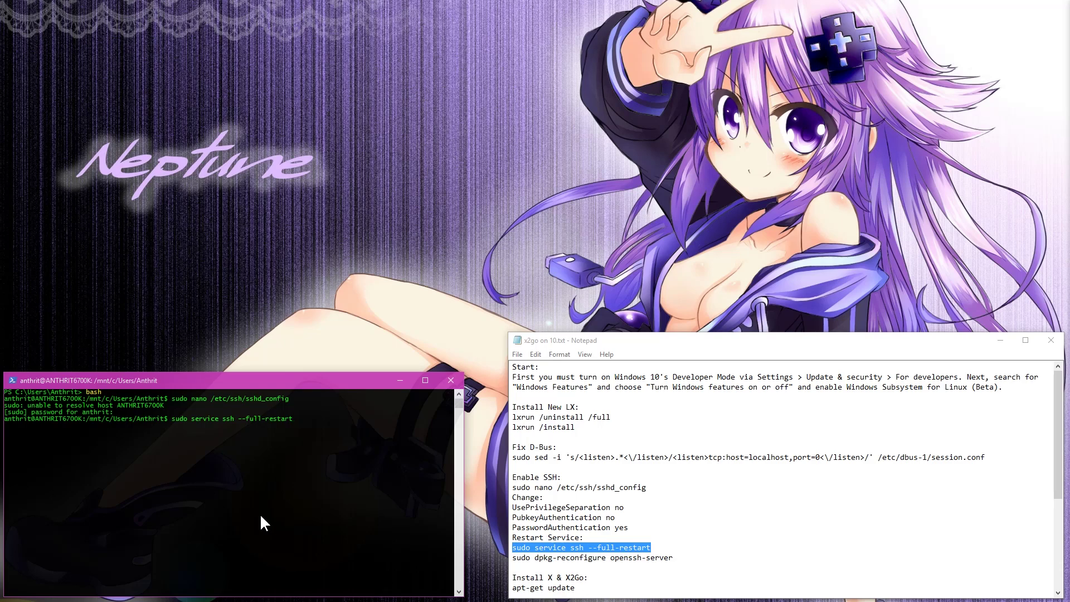
{"action": "key", "text": "Return"}
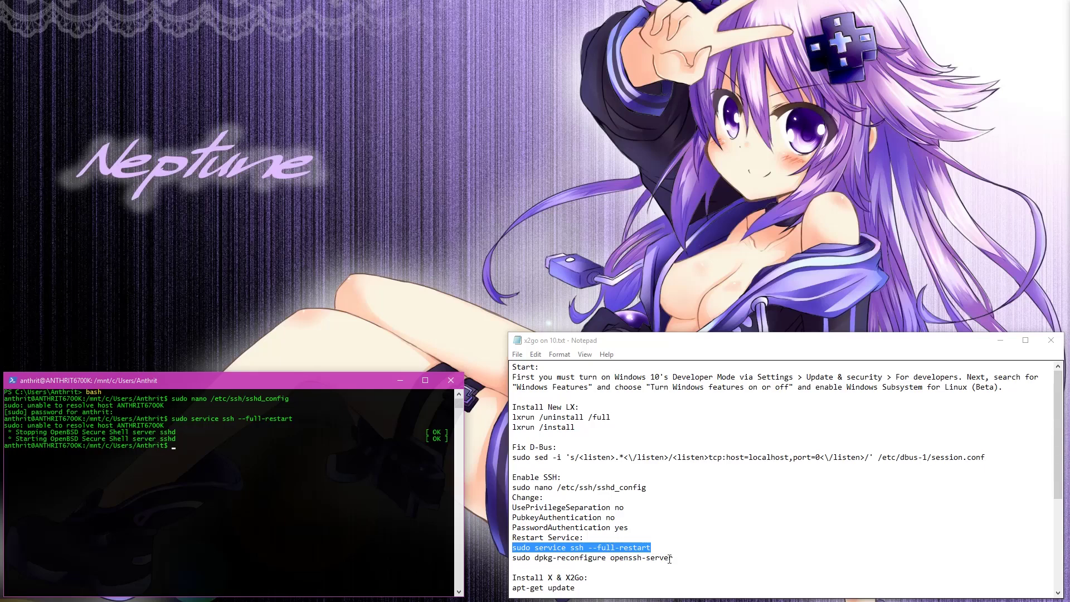
- Copy 'sudo dpkg-reconfigure openssh-server' from the notes and run it in bash
{"action": "left_click_drag", "start_coordinate": [677, 556], "coordinate": [525, 558]}
{"action": "right_click", "coordinate": [526, 557]}
{"action": "left_click", "coordinate": [564, 444]}
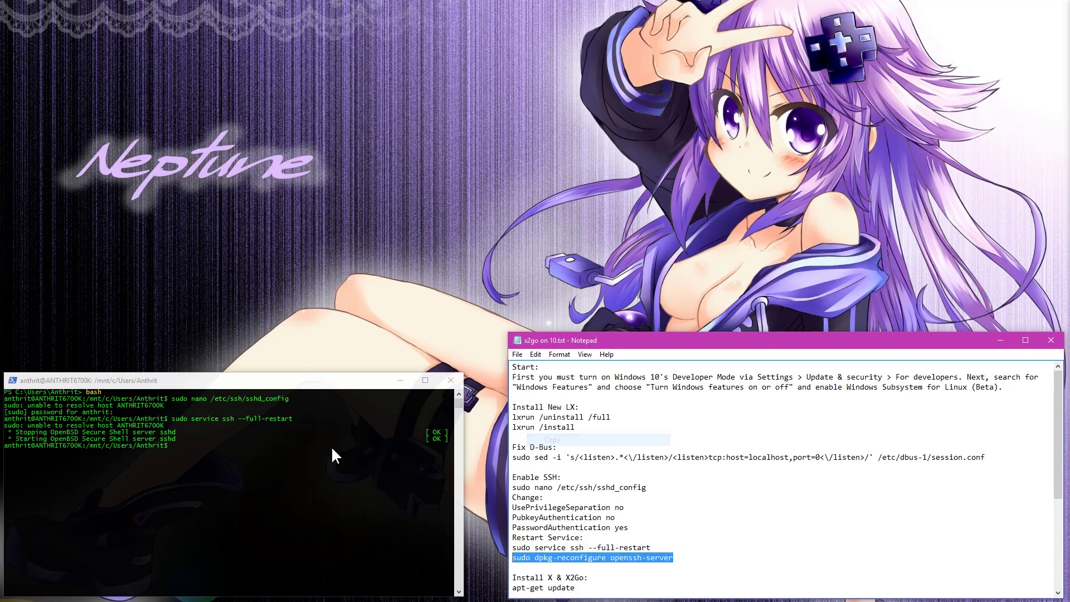
{"action": "left_click", "coordinate": [216, 463]}
{"action": "right_click", "coordinate": [209, 456]}
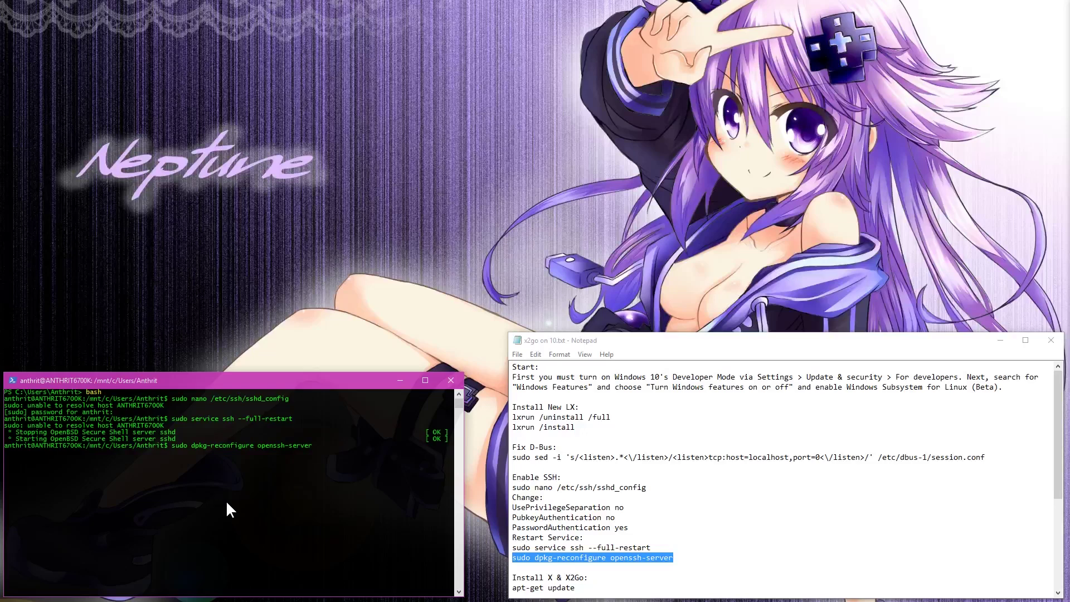
{"action": "key", "text": "Return"}
{"action": "key", "text": "alt+Tab"}
{"action": "scroll", "coordinate": [565, 494], "scroll_direction": "down", "scroll_amount": 5}
{"action": "left_click", "coordinate": [565, 493]}
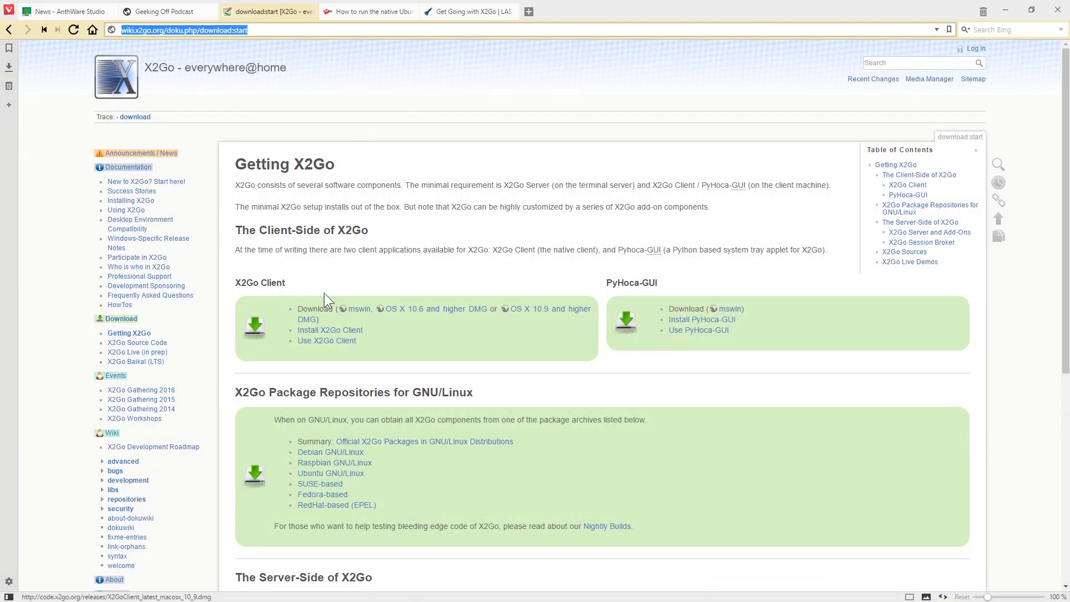
- Download the Windows X2Go Client installer from the mswin link under X2Go Client
{"action": "left_click", "coordinate": [357, 310]}
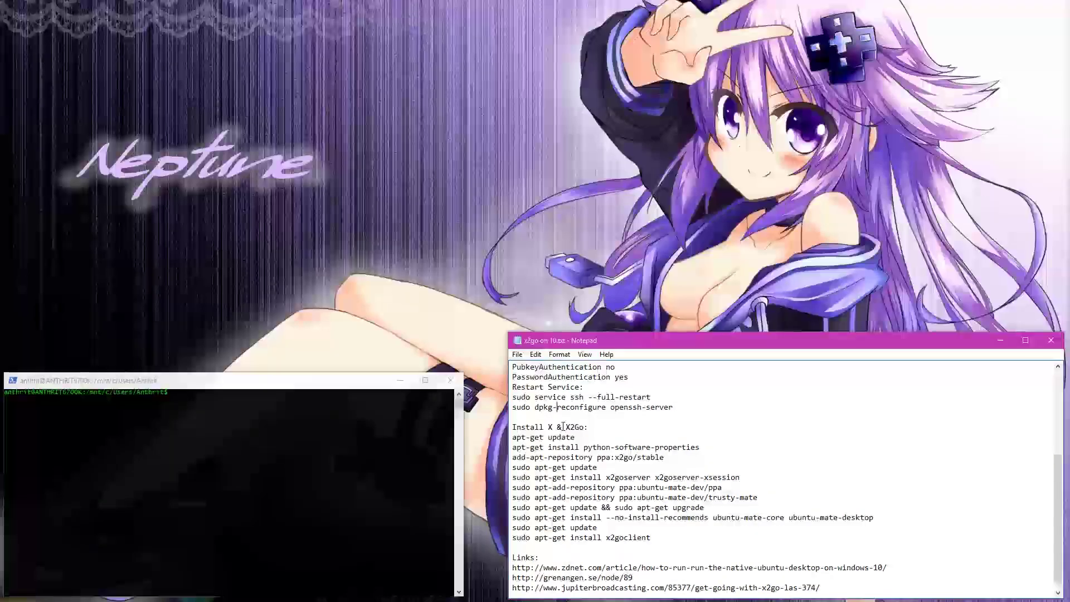
- Delete the x2goclient install line from the notes and copy 'apt-get update'
{"action": "key", "text": "BackSpace"}
{"action": "key", "text": "BackSpace"}
{"action": "key", "text": "BackSpace"}
{"action": "key", "text": "BackSpace"}
{"action": "key", "text": "BackSpace"}
{"action": "key", "text": "BackSpace"}
{"action": "key", "text": "BackSpace"}
{"action": "key", "text": "BackSpace"}
{"action": "key", "text": "BackSpace"}
{"action": "key", "text": "BackSpace"}
{"action": "key", "text": "BackSpace"}
{"action": "key", "text": "BackSpace"}
{"action": "key", "text": "BackSpace"}
{"action": "key", "text": "BackSpace"}
{"action": "key", "text": "BackSpace"}
{"action": "key", "text": "BackSpace"}
{"action": "key", "text": "BackSpace"}
{"action": "key", "text": "BackSpace"}
{"action": "key", "text": "BackSpace"}
{"action": "key", "text": "BackSpace"}
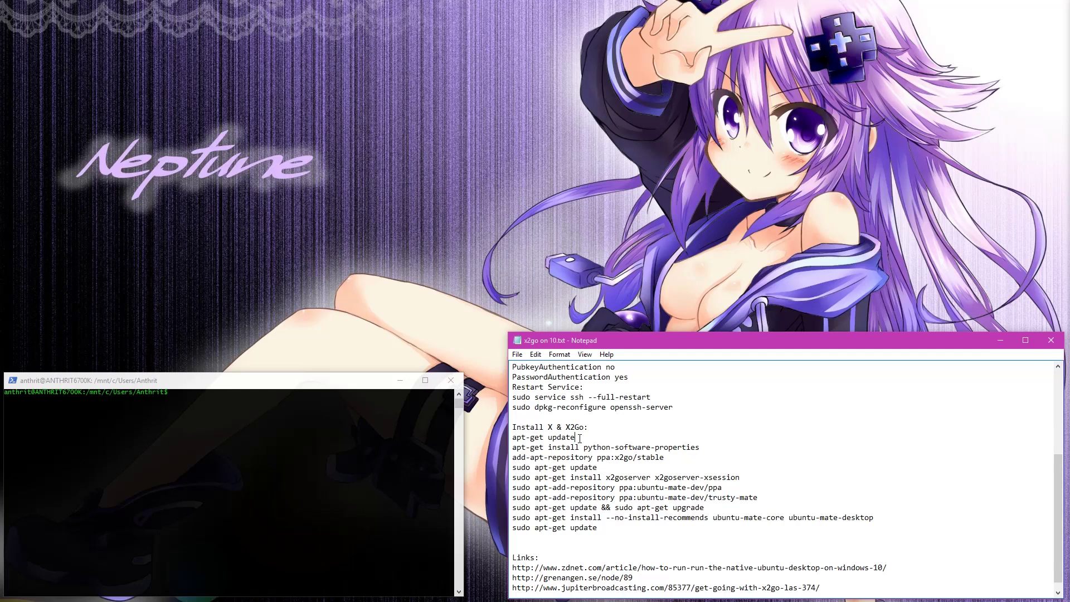
{"action": "left_click_drag", "start_coordinate": [578, 438], "coordinate": [512, 439]}
{"action": "right_click", "coordinate": [525, 439]}
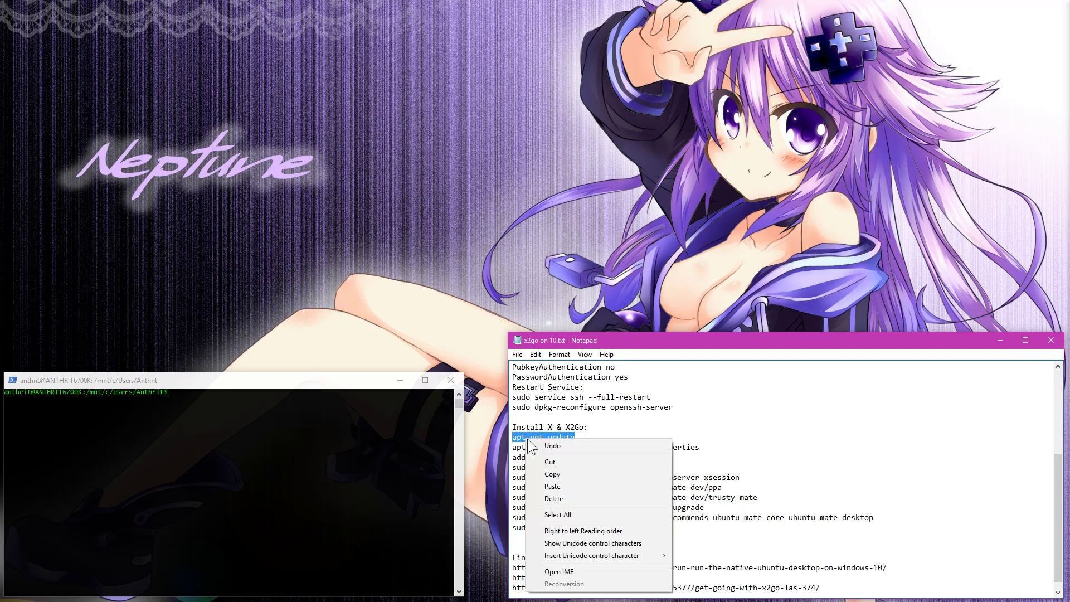
{"action": "left_click", "coordinate": [540, 473]}
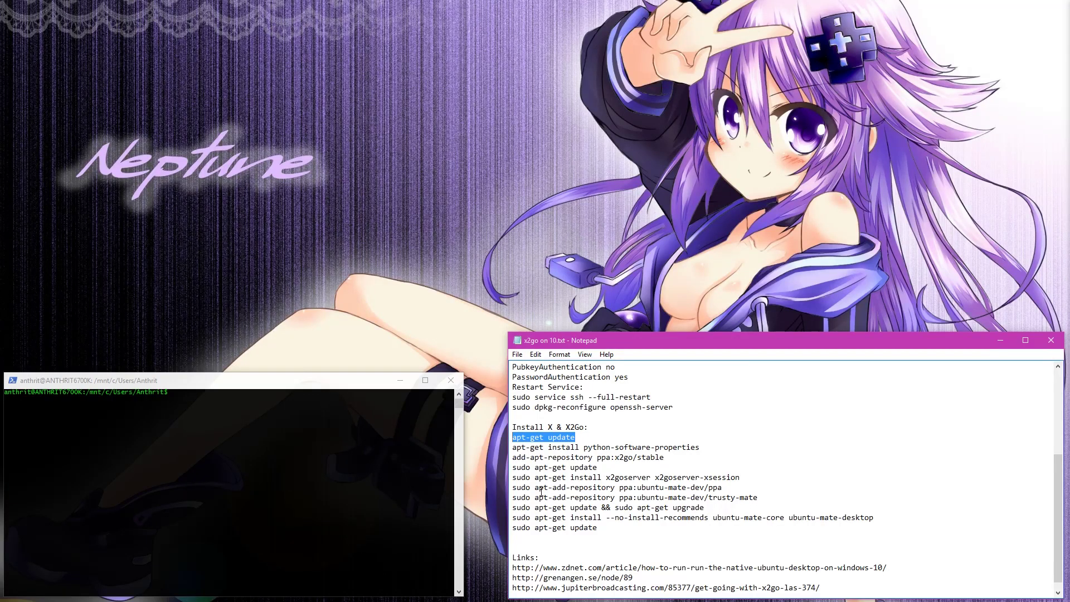
- Paste 'apt-get update' into the bash terminal, then return to the Notepad notes
{"action": "left_click", "coordinate": [186, 400]}
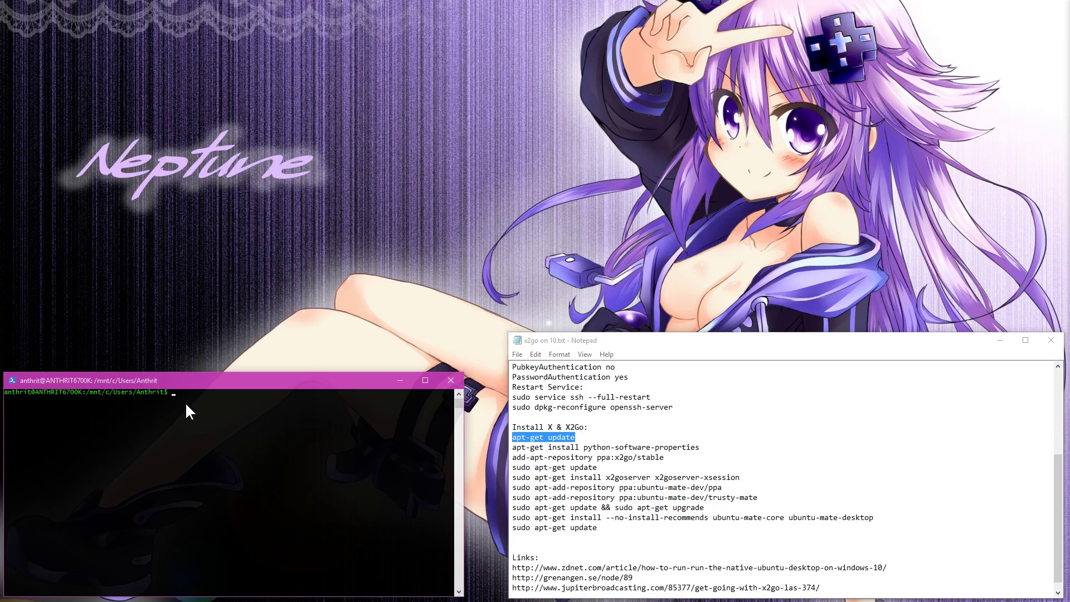
{"action": "right_click", "coordinate": [561, 438]}
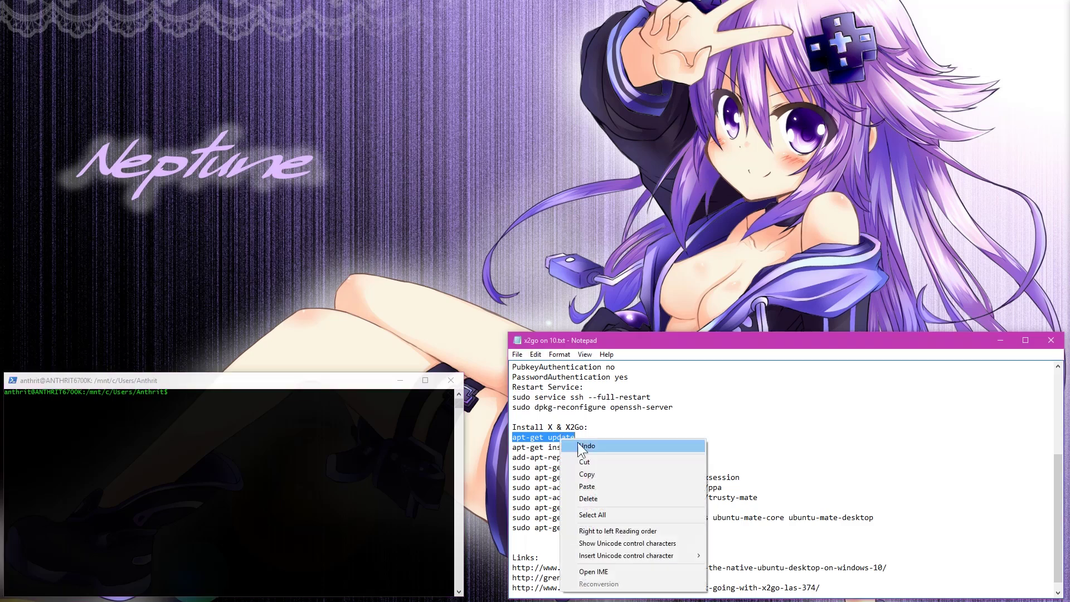
{"action": "left_click", "coordinate": [579, 471]}
{"action": "left_click", "coordinate": [207, 433]}
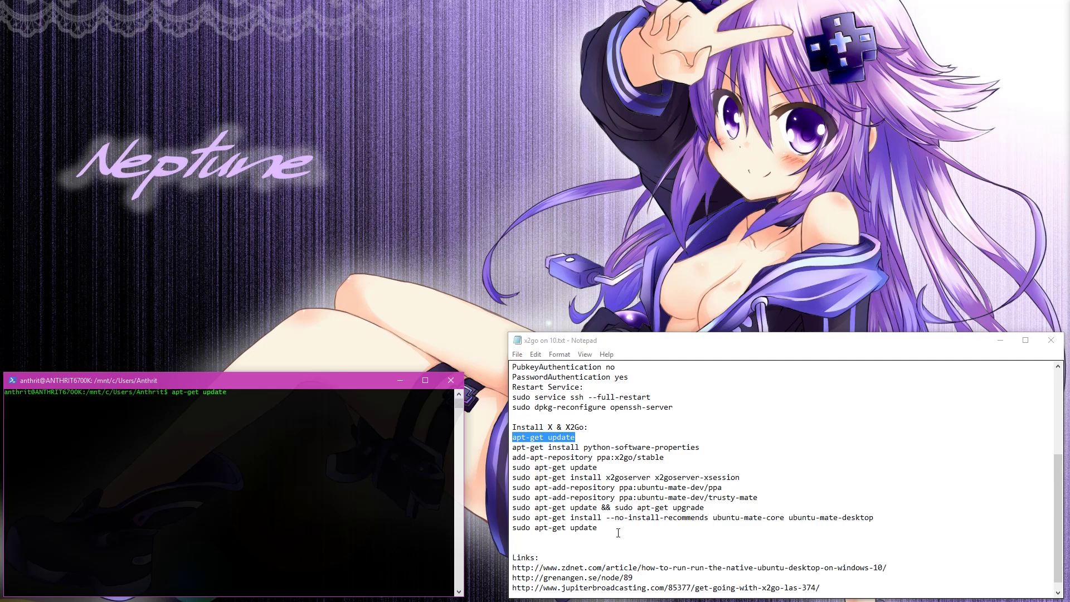
{"action": "left_click", "coordinate": [656, 517]}
{"action": "scroll", "coordinate": [560, 486], "scroll_direction": "up", "scroll_amount": 1}
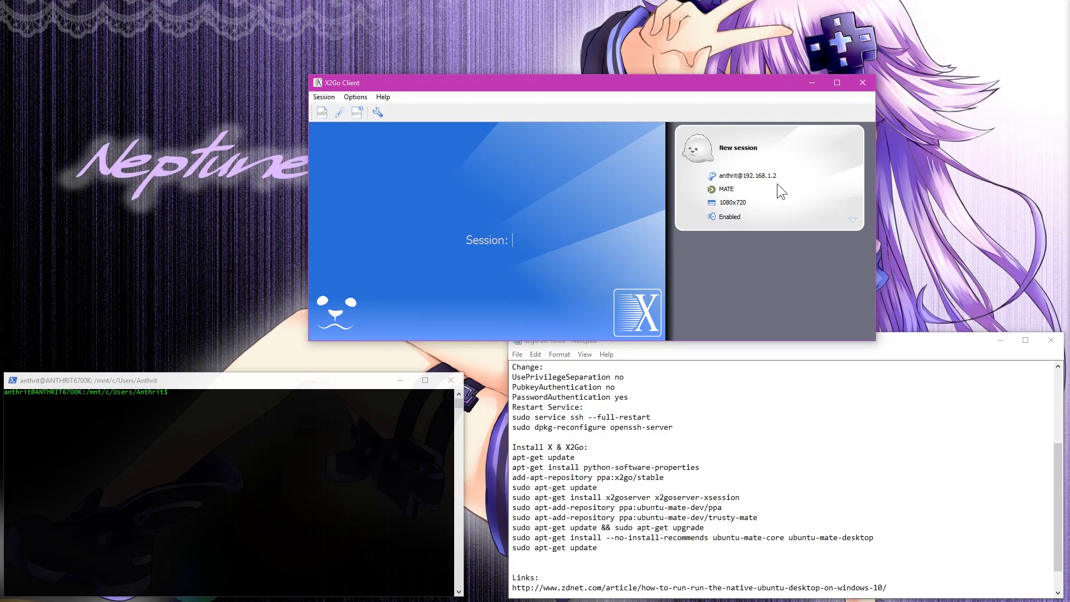
- Open and cancel the New session's preferences and a new-session draft without changes
{"action": "left_click", "coordinate": [853, 250]}
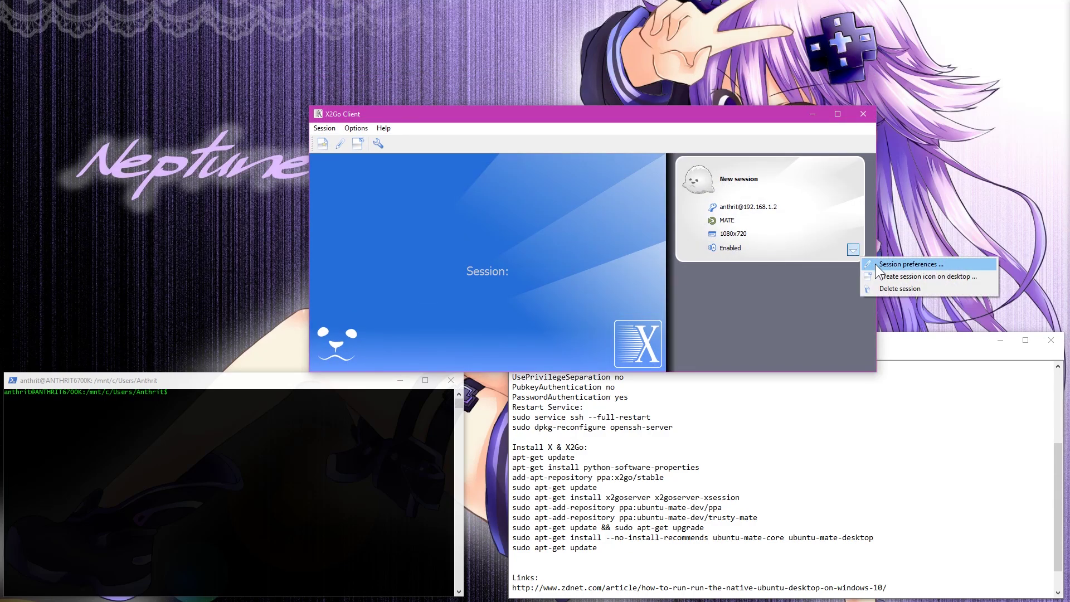
{"action": "left_click", "coordinate": [876, 265]}
{"action": "left_click", "coordinate": [684, 439]}
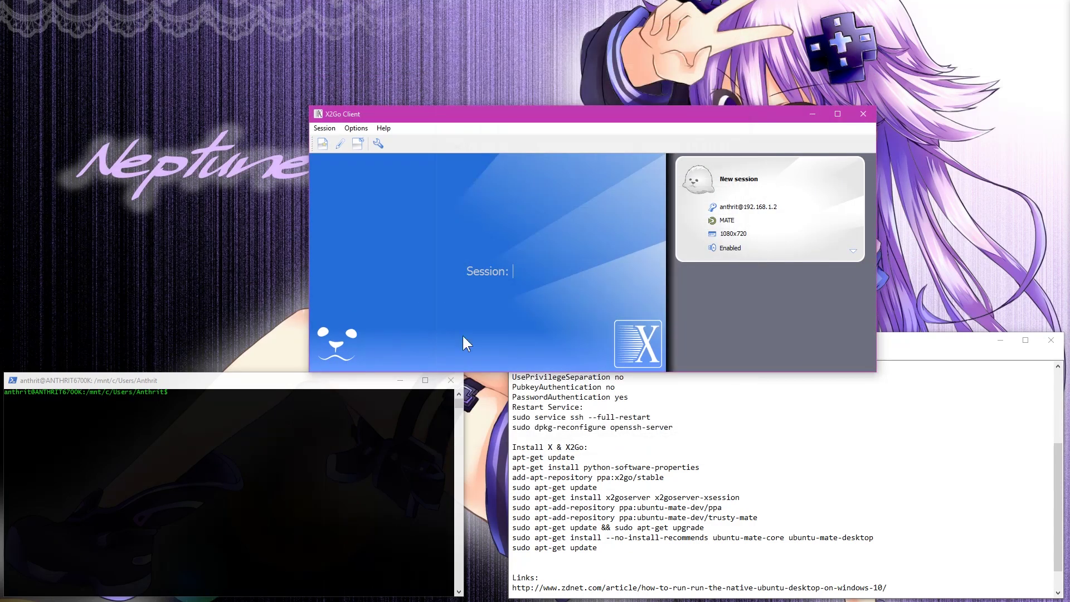
{"action": "left_click", "coordinate": [323, 128]}
{"action": "left_click", "coordinate": [332, 141]}
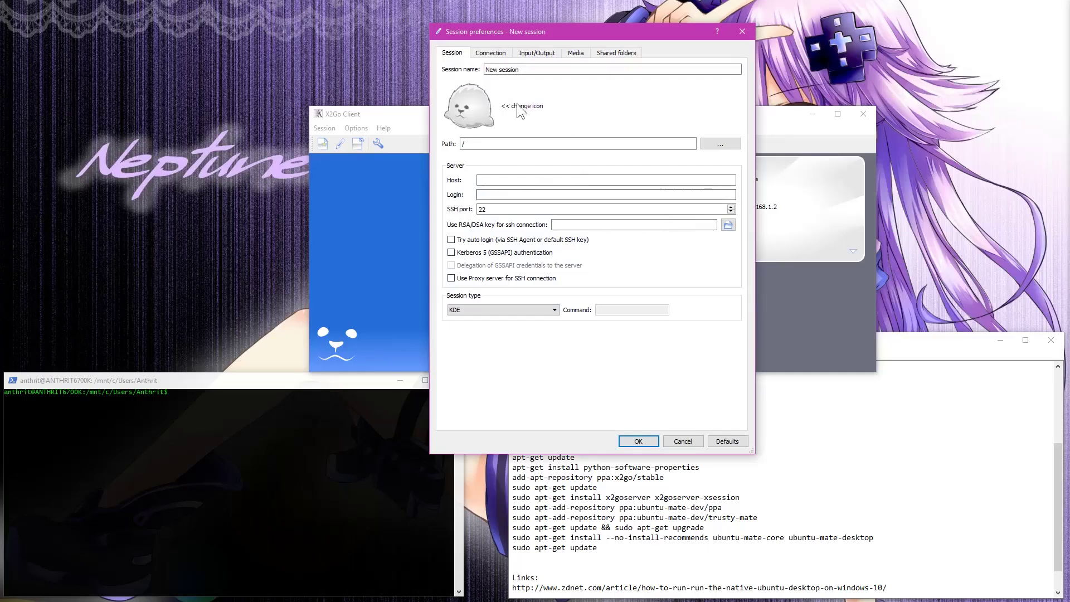
{"action": "left_click", "coordinate": [685, 441]}
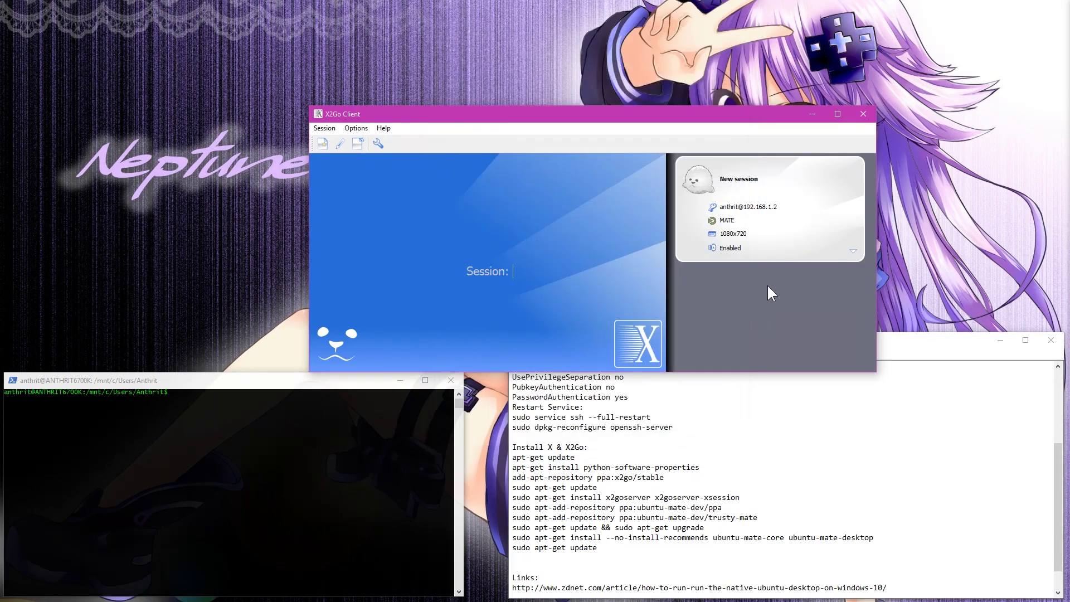
- Keep Custom desktop, set the New session's connection speed to LAN, and save
{"action": "left_click", "coordinate": [853, 252]}
{"action": "left_click", "coordinate": [893, 261]}
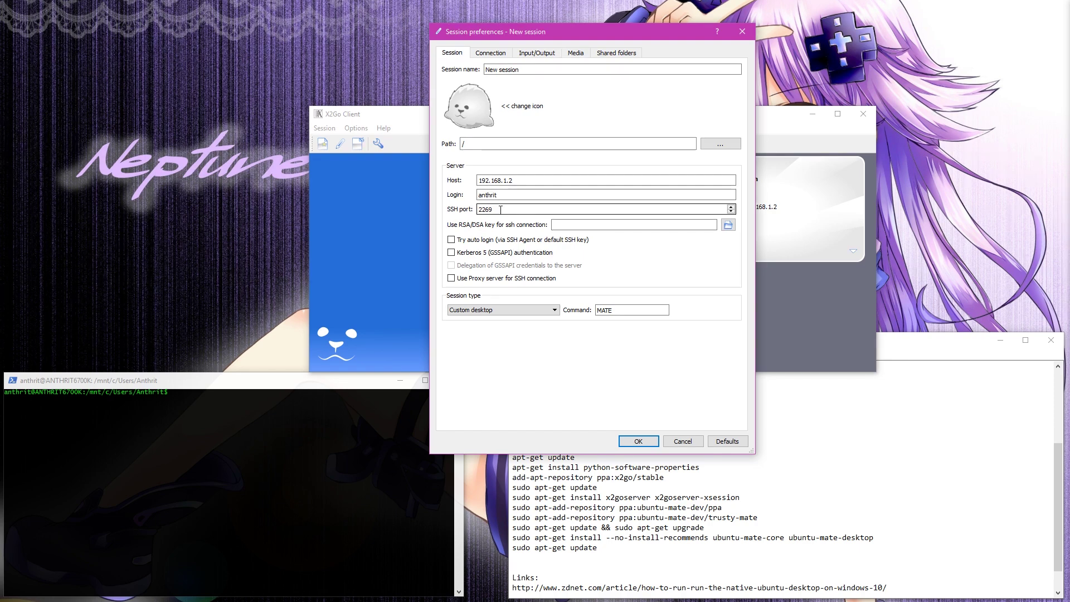
{"action": "left_click", "coordinate": [494, 313]}
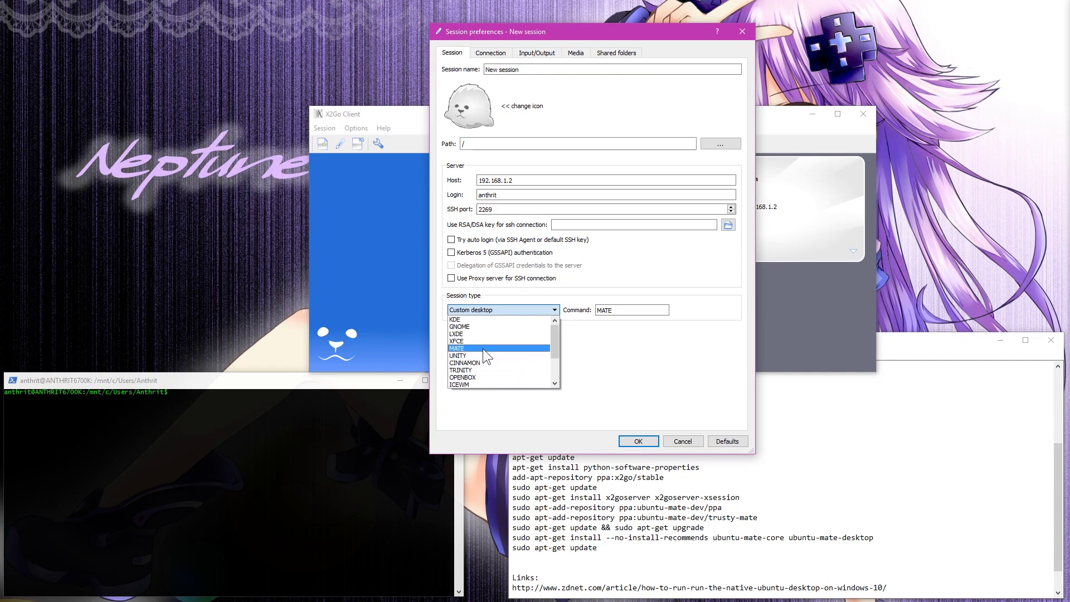
{"action": "key", "text": "Escape"}
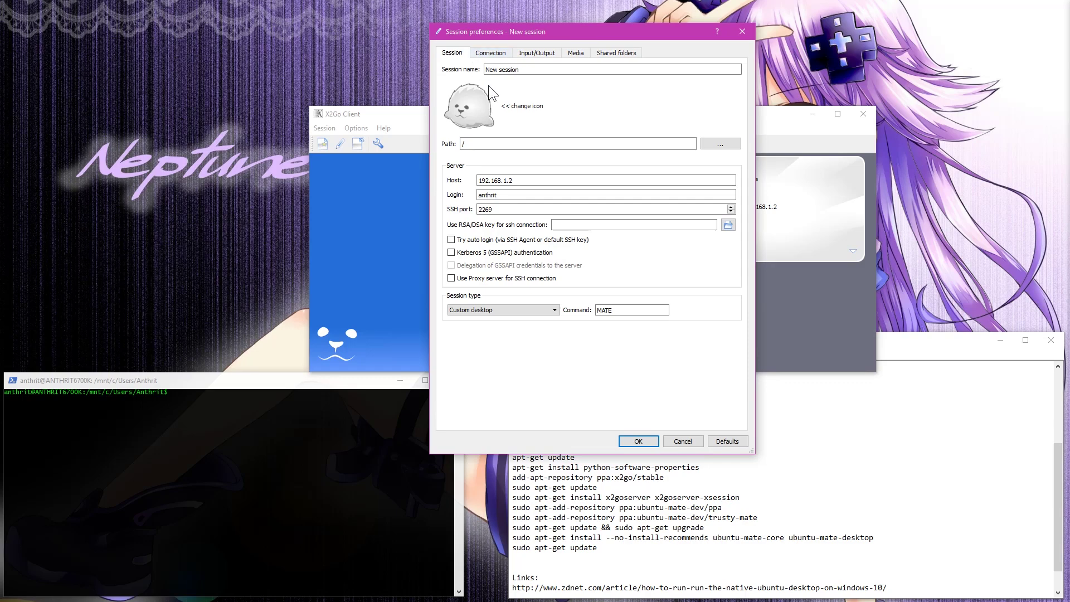
{"action": "left_click", "coordinate": [491, 54]}
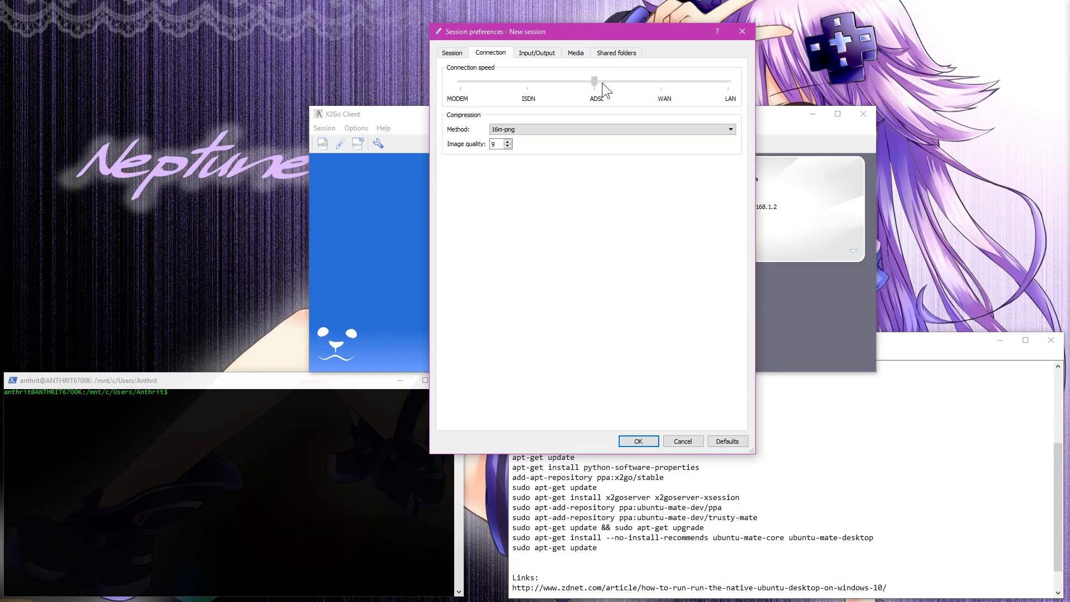
{"action": "left_click_drag", "start_coordinate": [736, 88], "coordinate": [736, 74]}
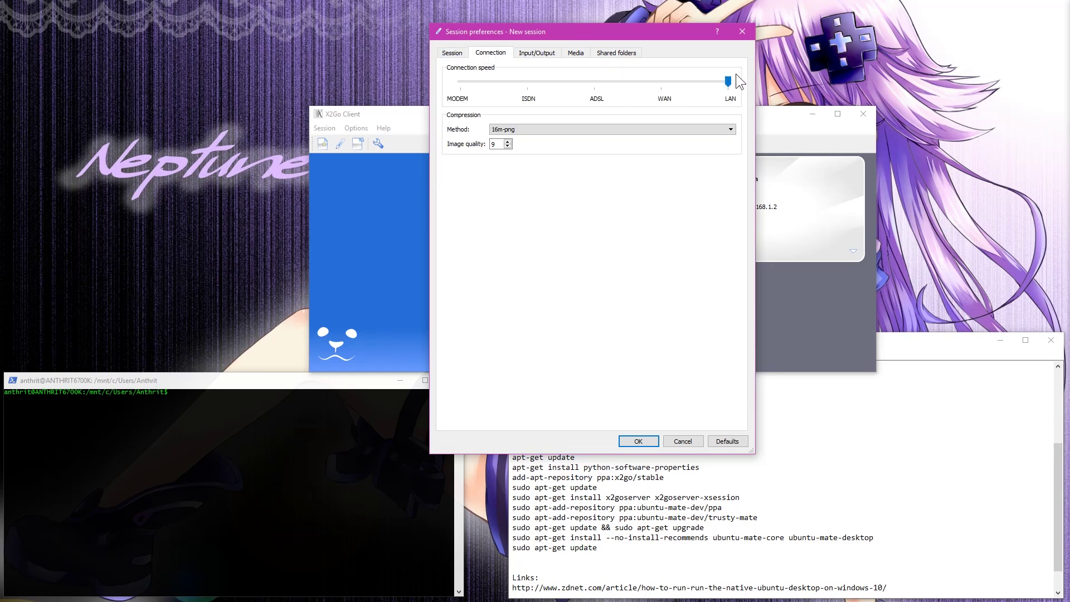
{"action": "left_click", "coordinate": [638, 441]}
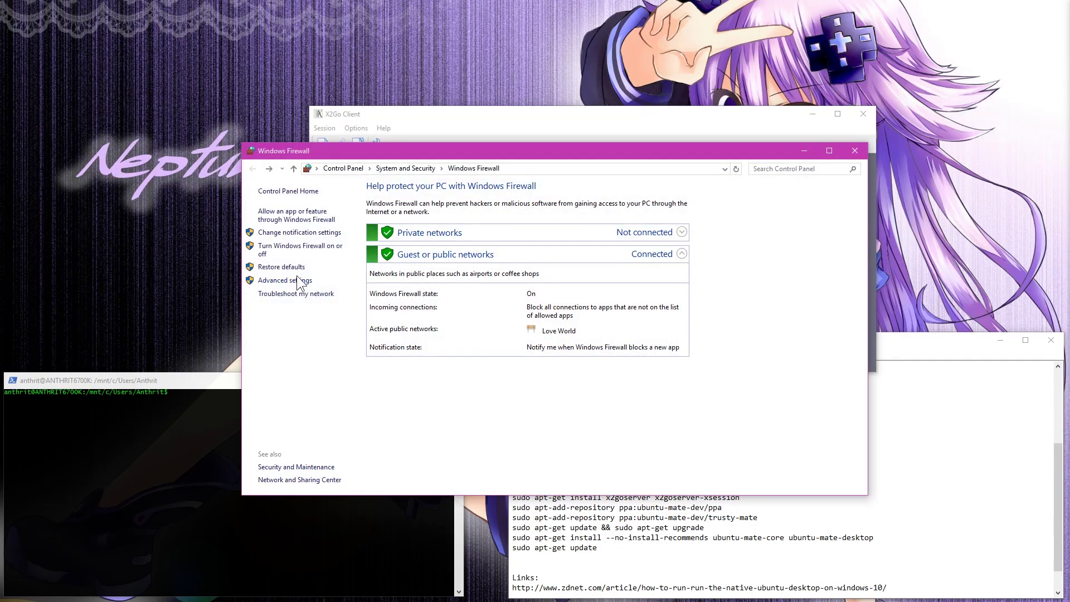
- Create a new inbound port rule allowing TCP connections on all profiles, named LINUX
{"action": "left_click", "coordinate": [284, 282]}
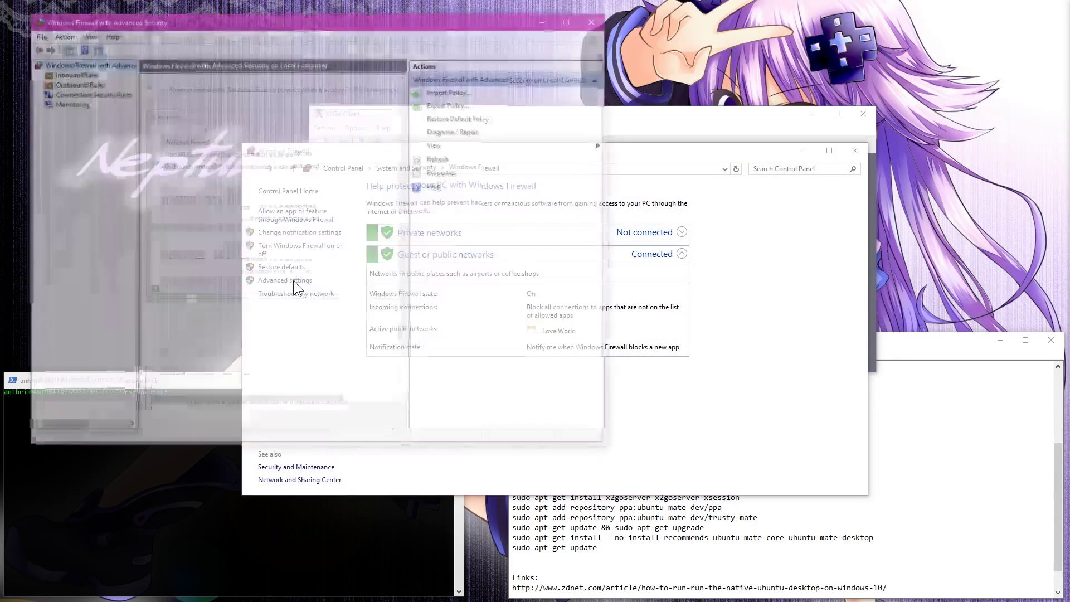
{"action": "left_click", "coordinate": [82, 74]}
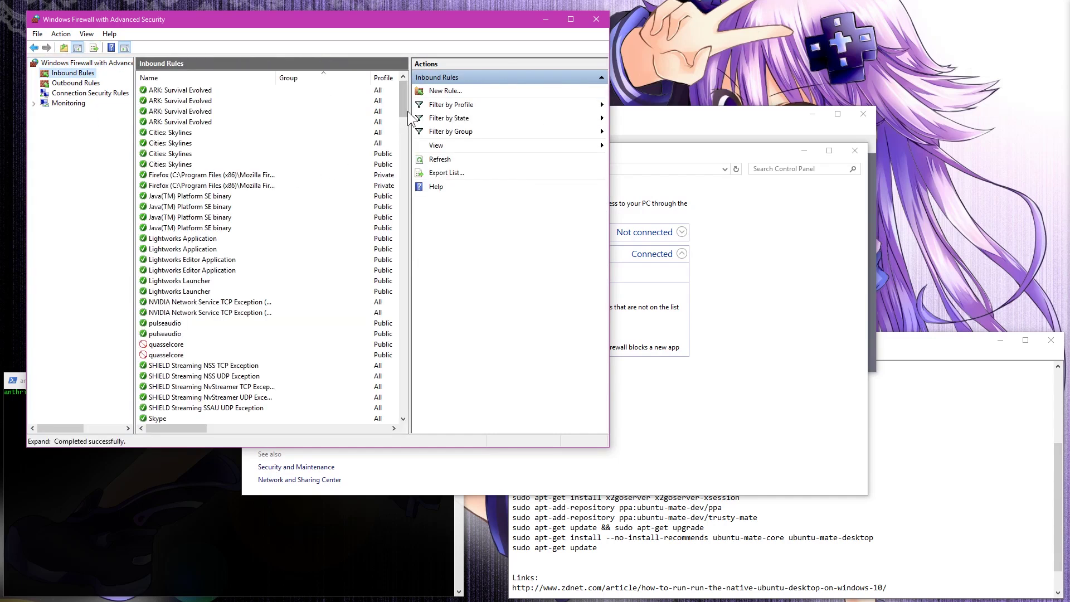
{"action": "left_click", "coordinate": [444, 92]}
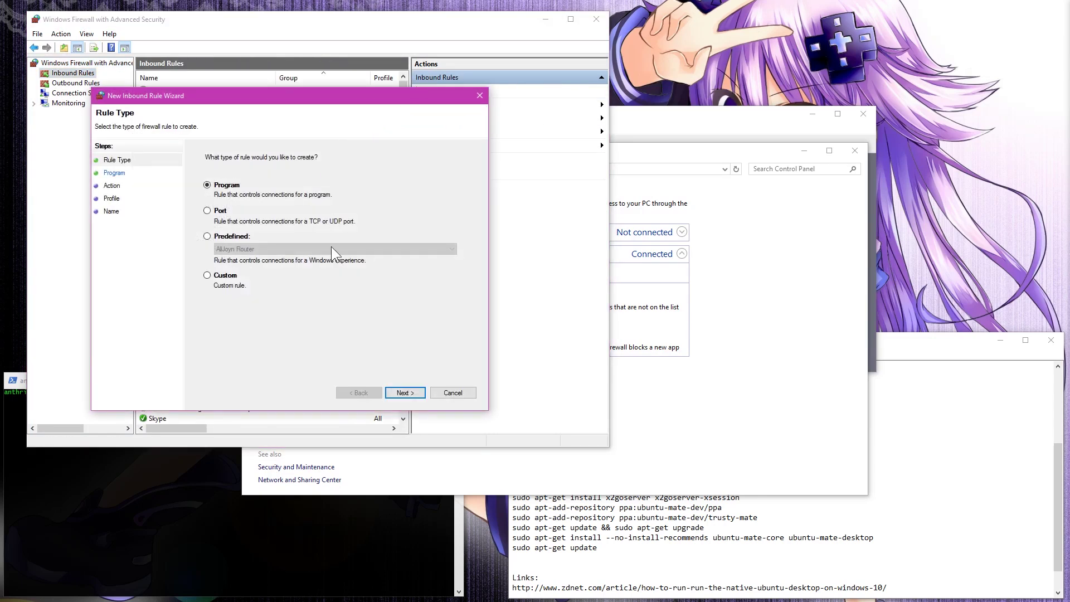
{"action": "left_click", "coordinate": [224, 279]}
{"action": "left_click", "coordinate": [216, 212]}
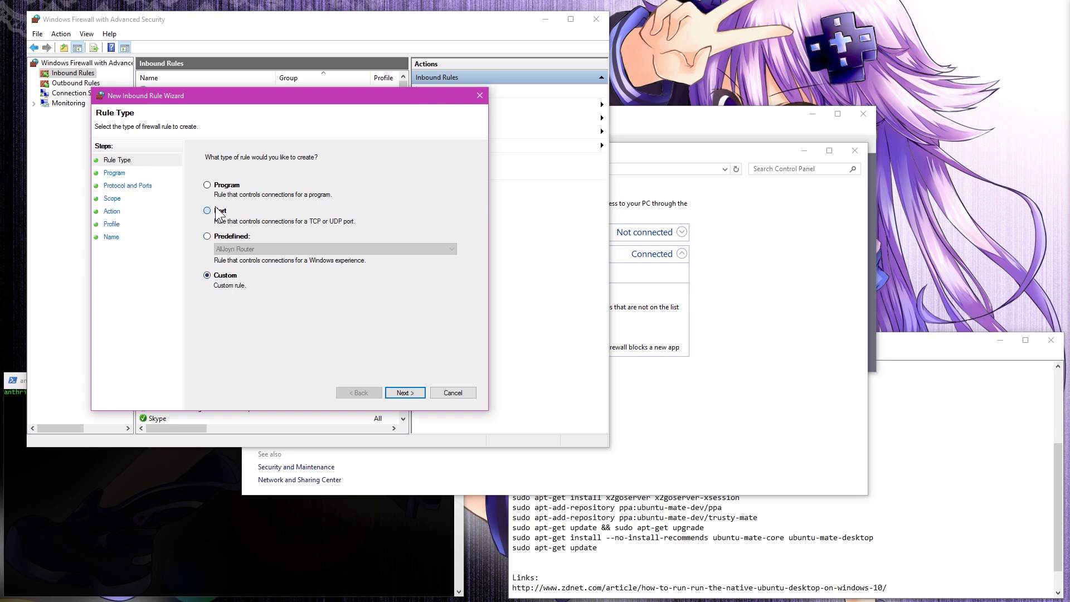
{"action": "left_click", "coordinate": [404, 393]}
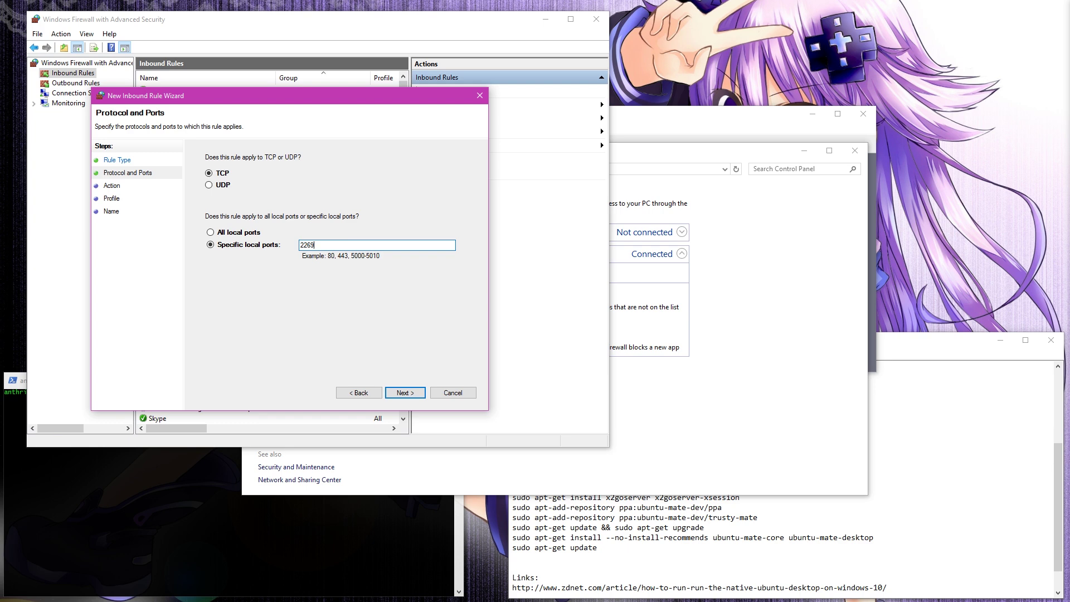
{"action": "left_click", "coordinate": [404, 393]}
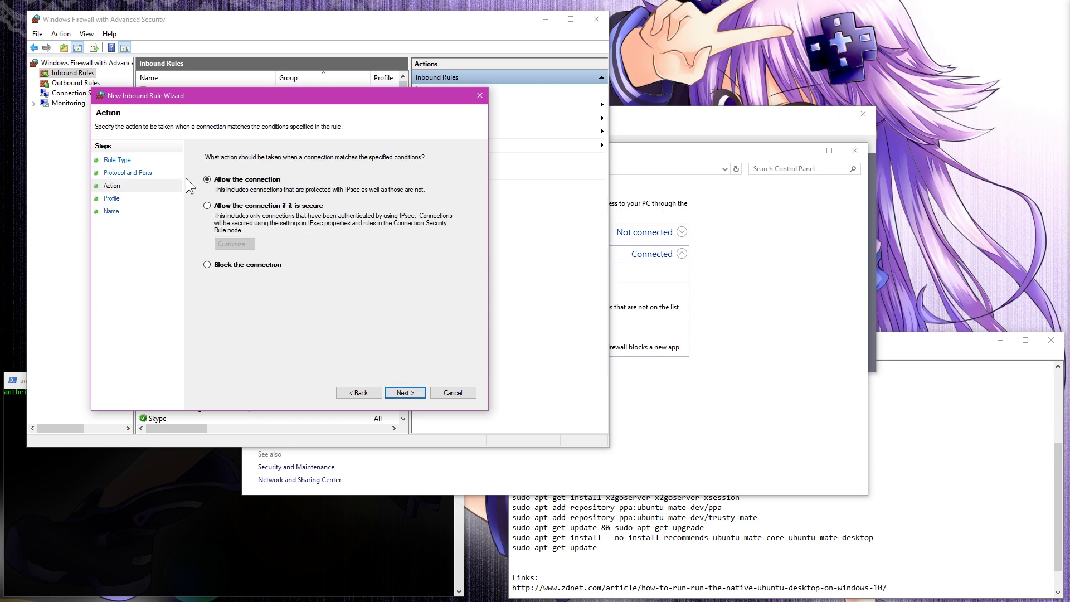
{"action": "left_click", "coordinate": [396, 391]}
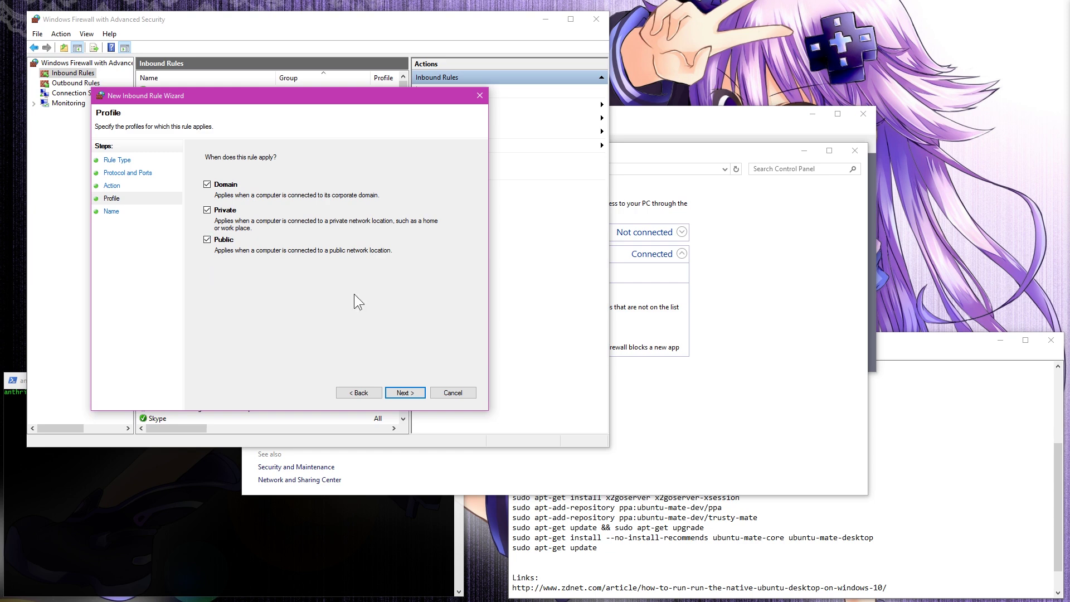
{"action": "left_click", "coordinate": [405, 392]}
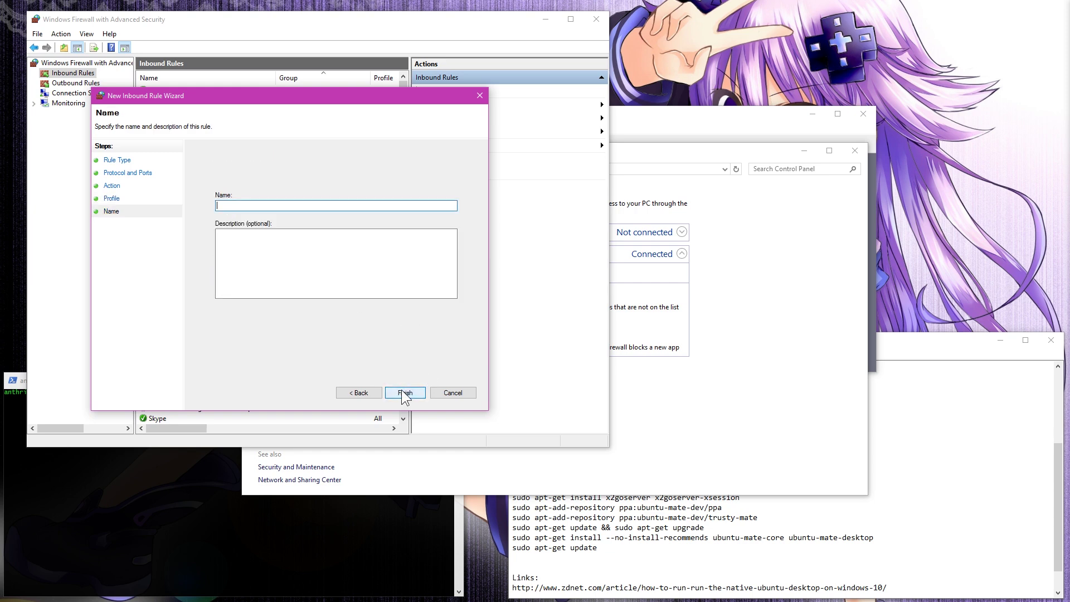
{"action": "type", "text": "LINUX"}
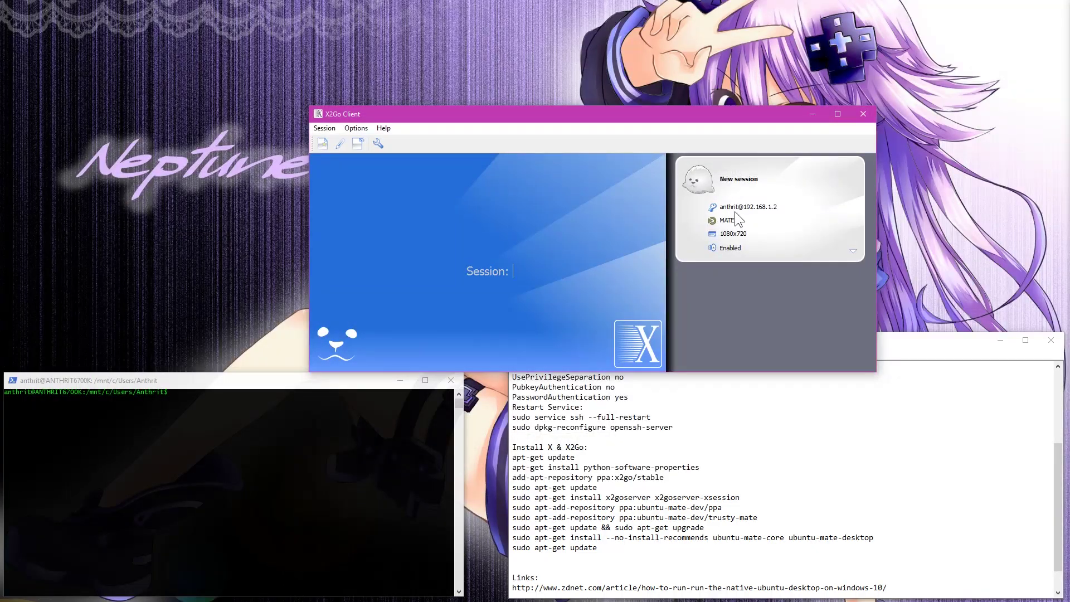
- Log in with the New session, replace MATE session 53 with a fresh one, and maximize it
{"action": "left_click", "coordinate": [742, 182]}
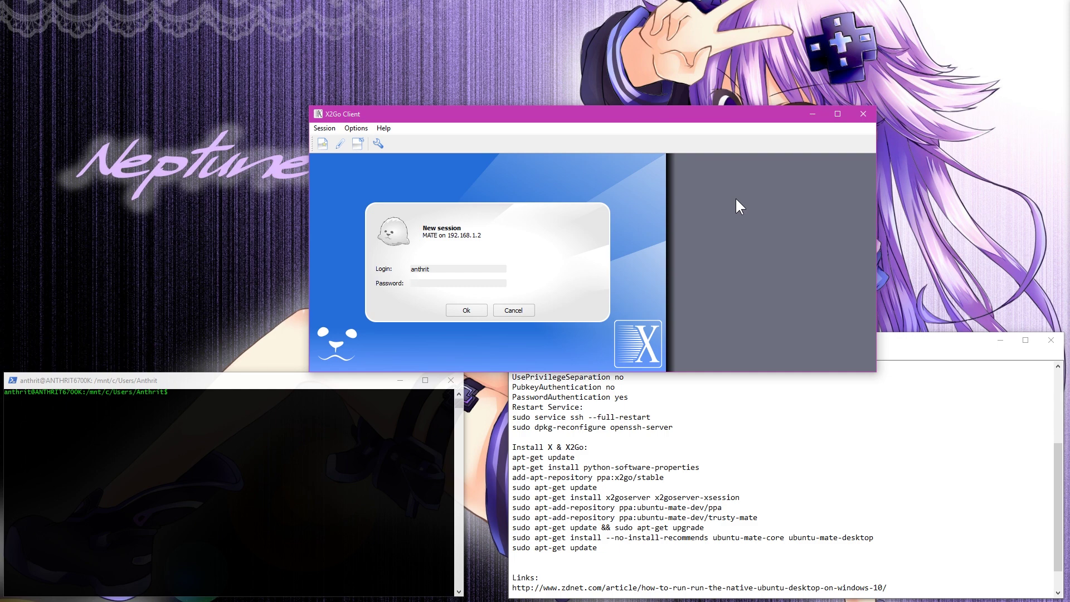
{"action": "key", "text": "Return"}
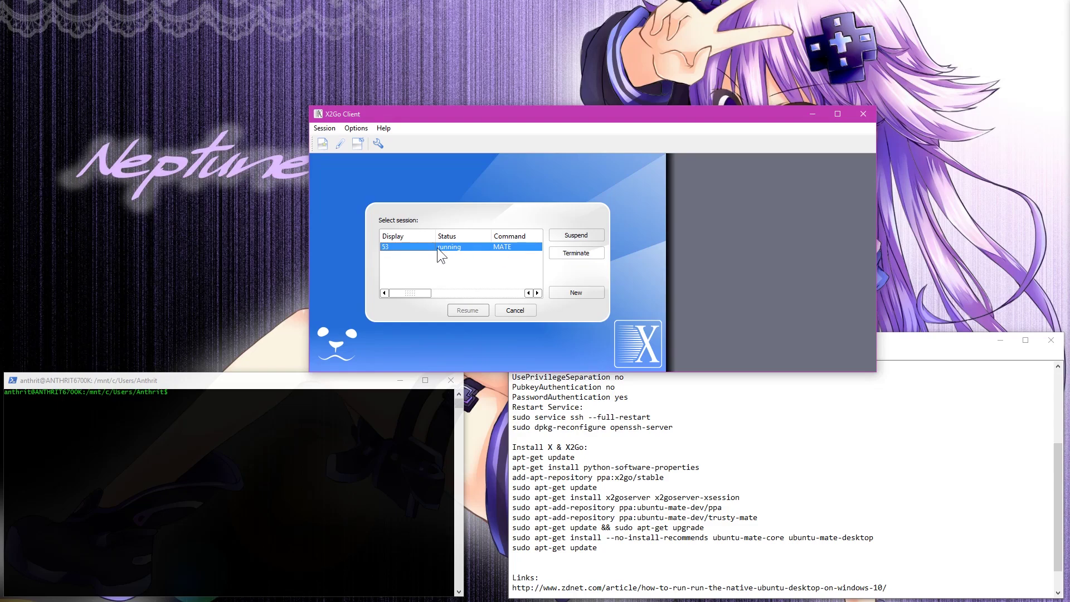
{"action": "left_click", "coordinate": [572, 255]}
{"action": "left_click", "coordinate": [608, 256]}
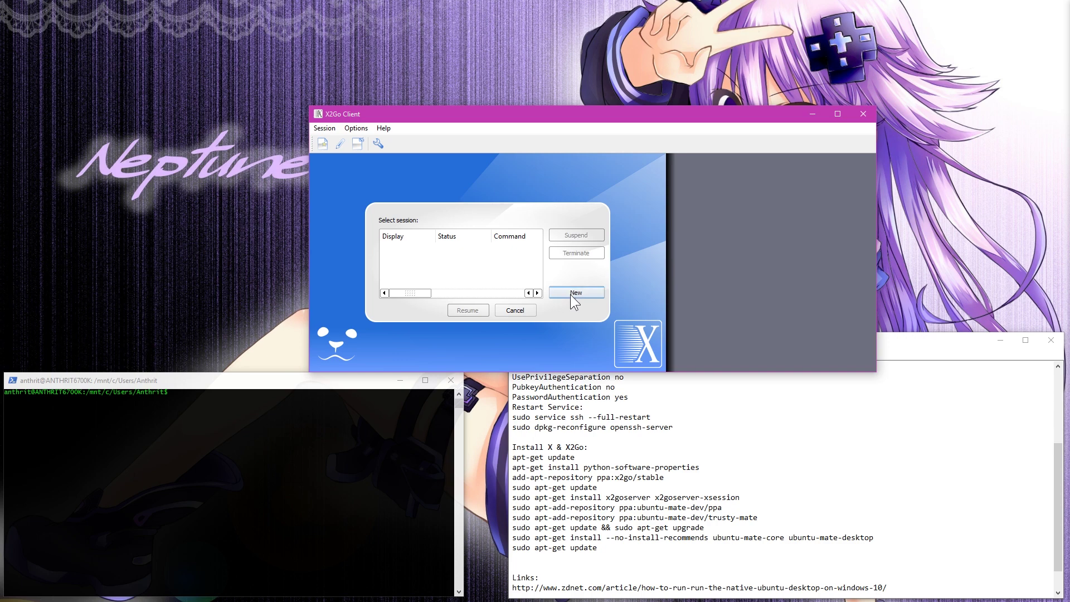
{"action": "left_click", "coordinate": [574, 292]}
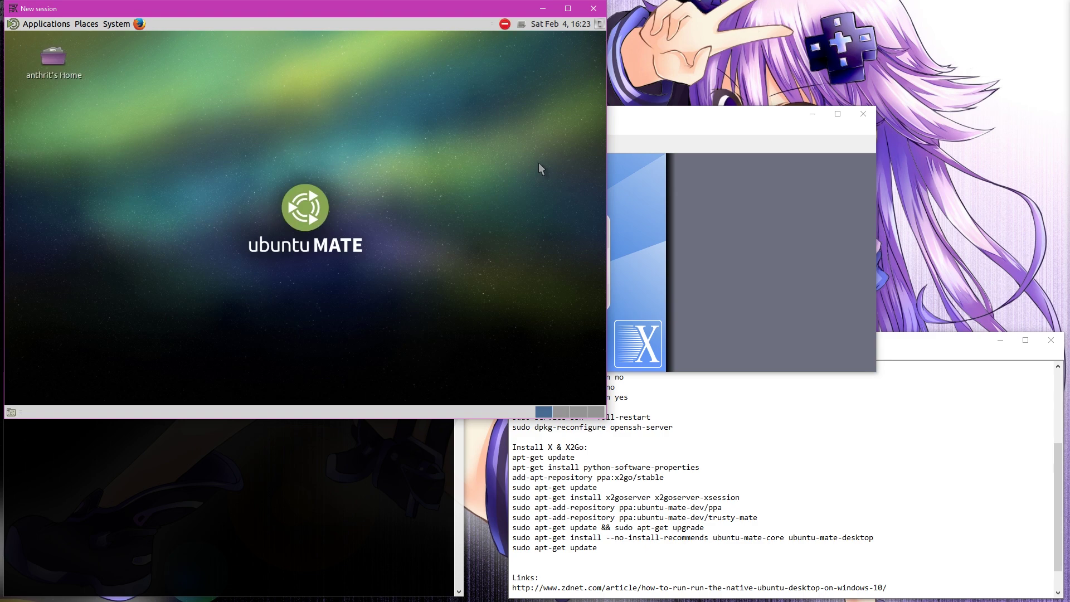
{"action": "left_click", "coordinate": [568, 9]}
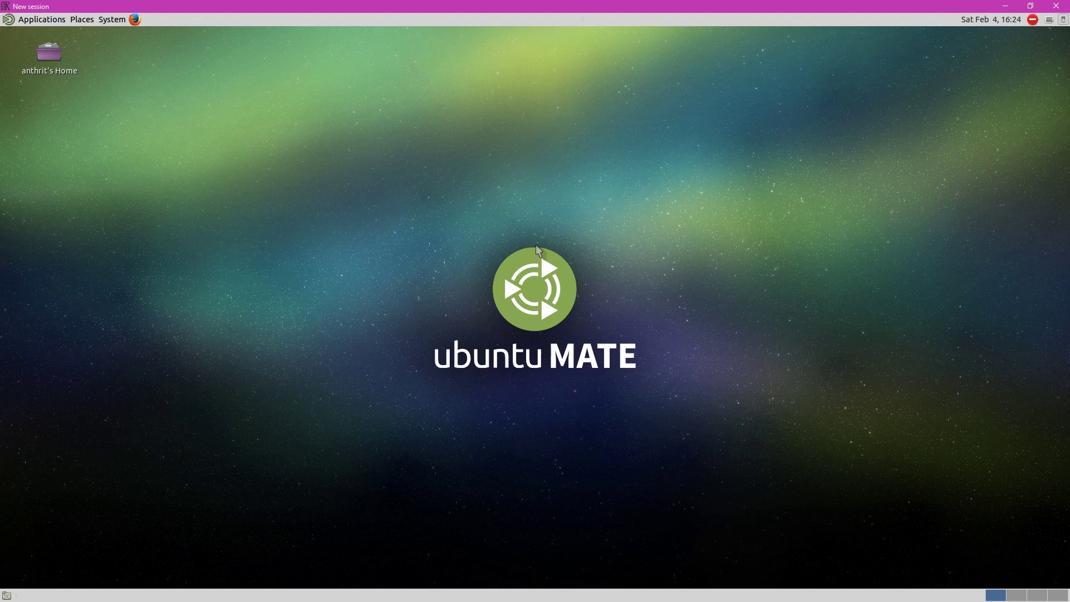
- Open the Home and Documents folders in Caja, then close the window
{"action": "double_click", "coordinate": [52, 51]}
{"action": "double_click", "coordinate": [338, 275]}
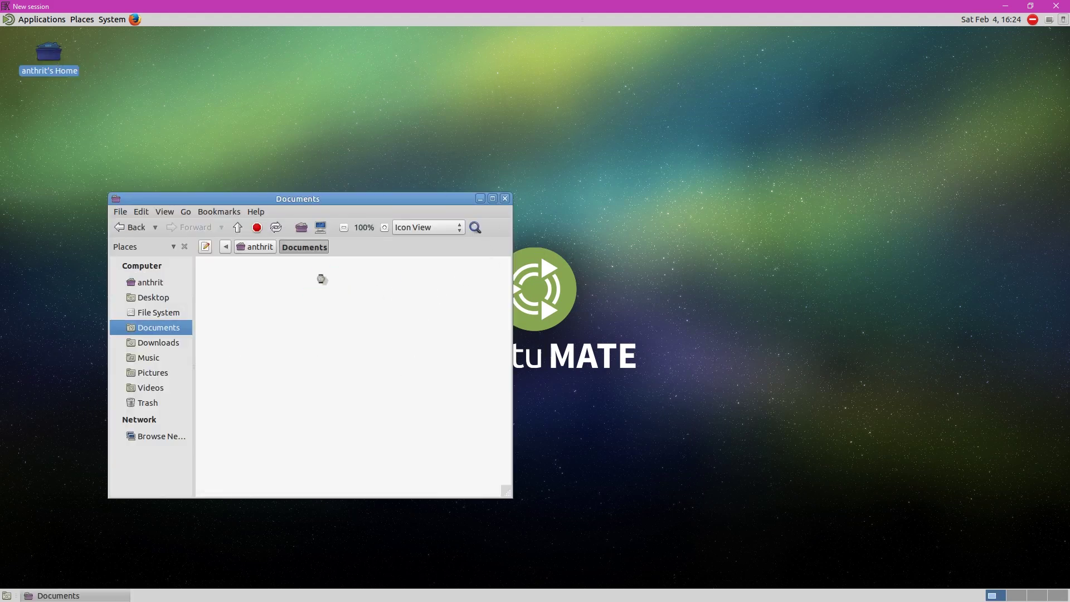
{"action": "left_click", "coordinate": [505, 198]}
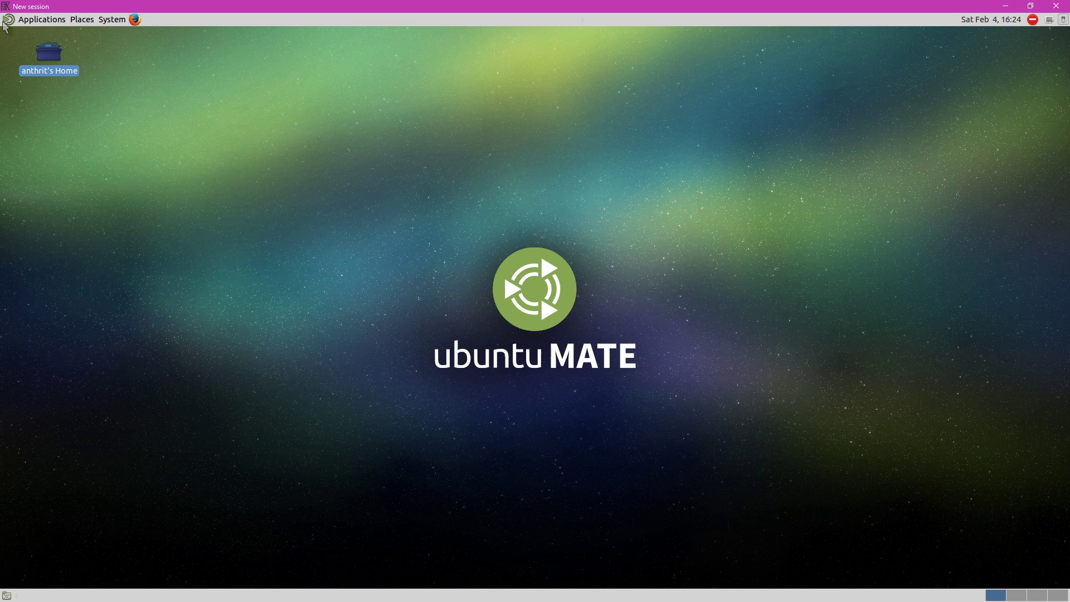
- Run ls in a MATE Terminal, close it, and show Applications > Accessories
{"action": "left_click", "coordinate": [20, 21]}
{"action": "mouse_move", "coordinate": [36, 135]}
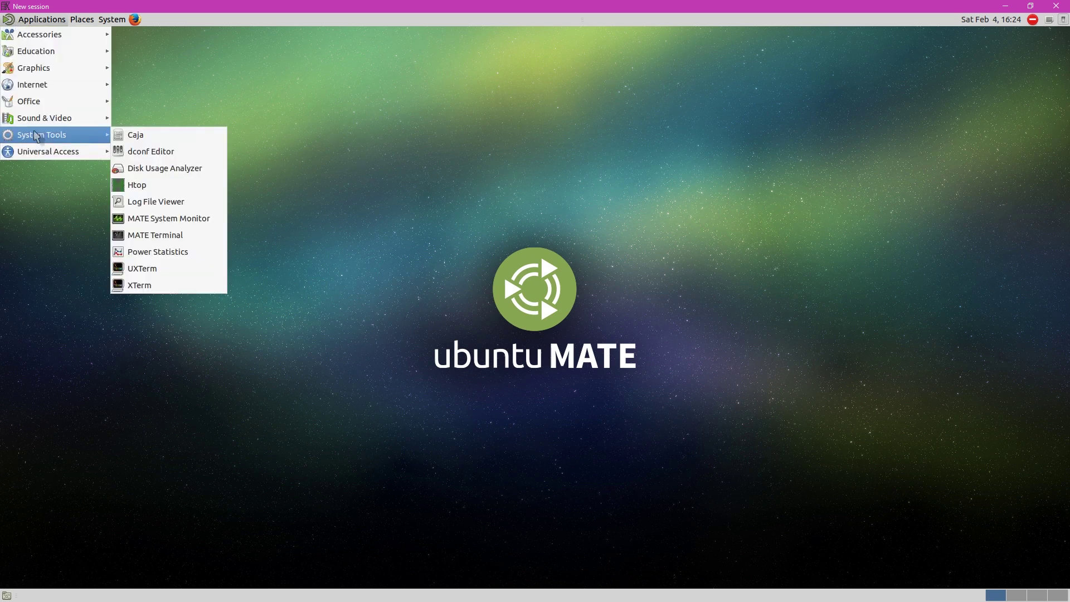
{"action": "left_click", "coordinate": [154, 237]}
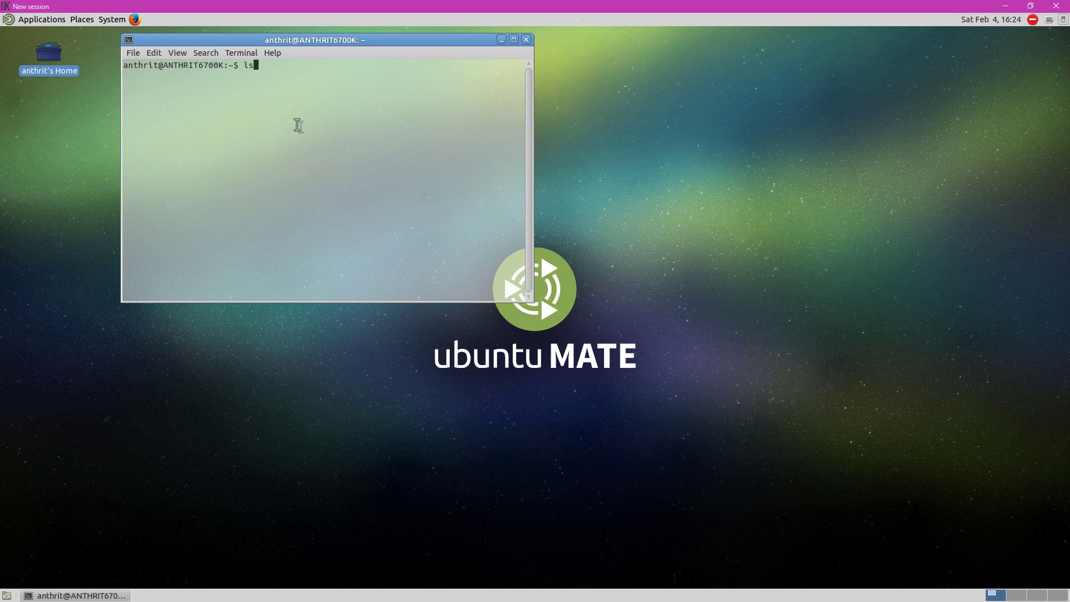
{"action": "type", "text": "ls"}
{"action": "key", "text": "Return"}
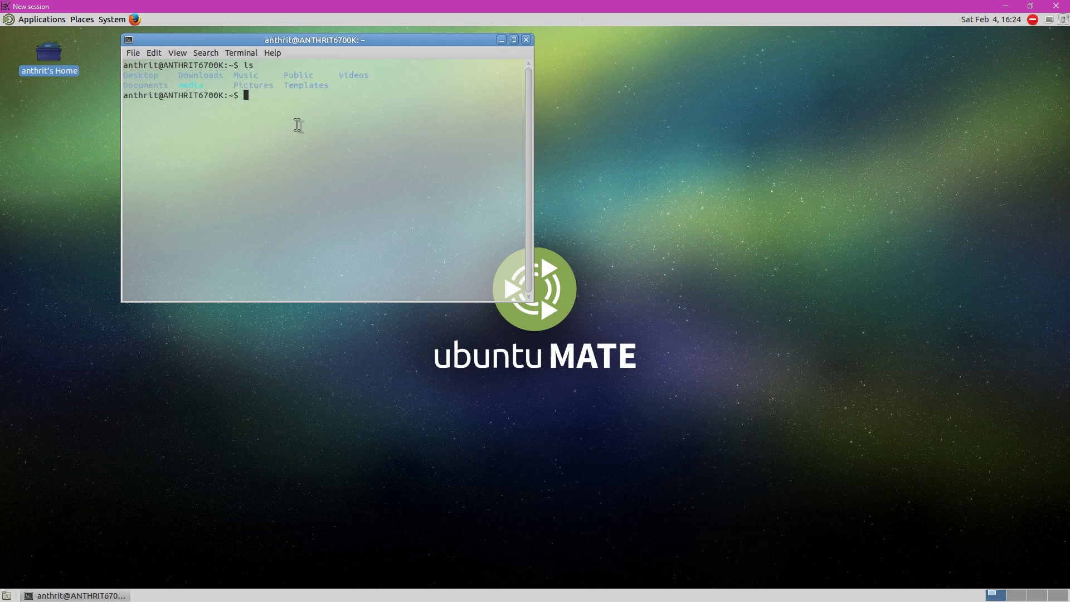
{"action": "left_click", "coordinate": [527, 40]}
{"action": "left_click", "coordinate": [36, 20]}
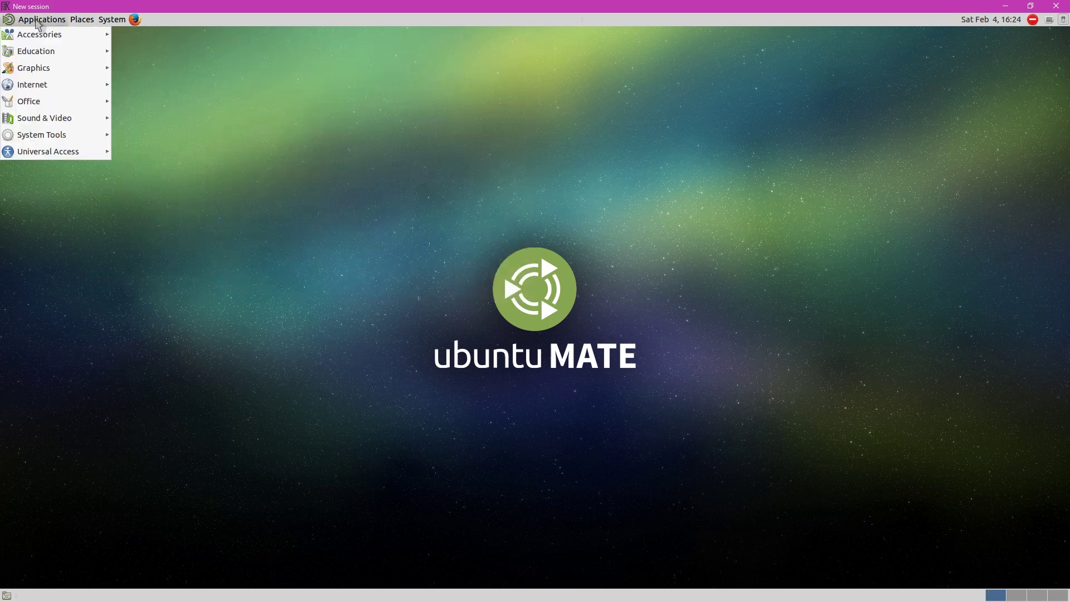
{"action": "mouse_move", "coordinate": [80, 22]}
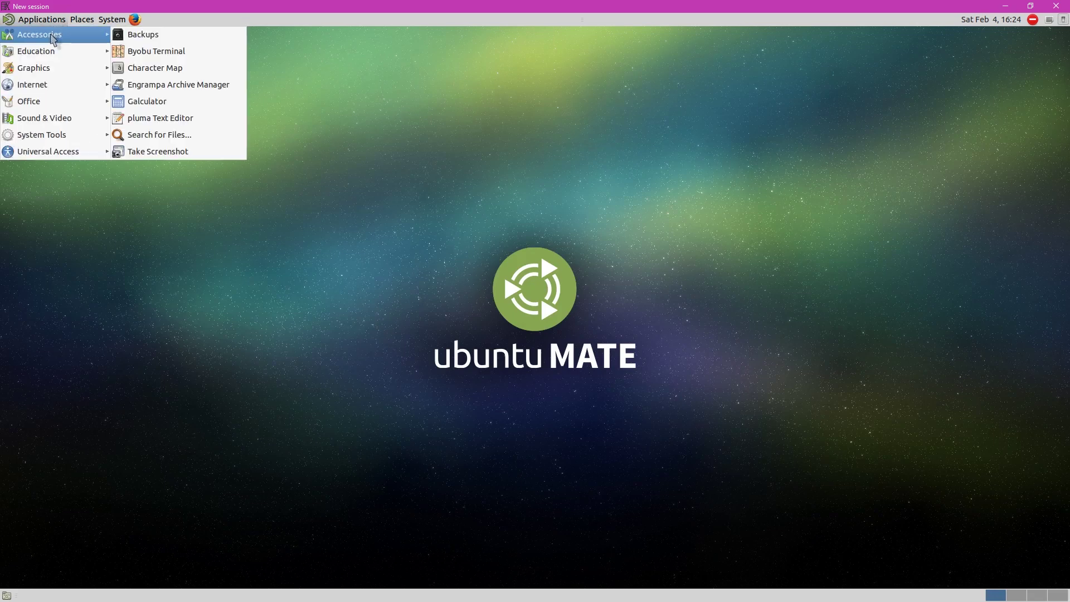
- Open and close Galculator, then launch Firefox and scroll down the AnthWare Studio news page
{"action": "left_click", "coordinate": [157, 100]}
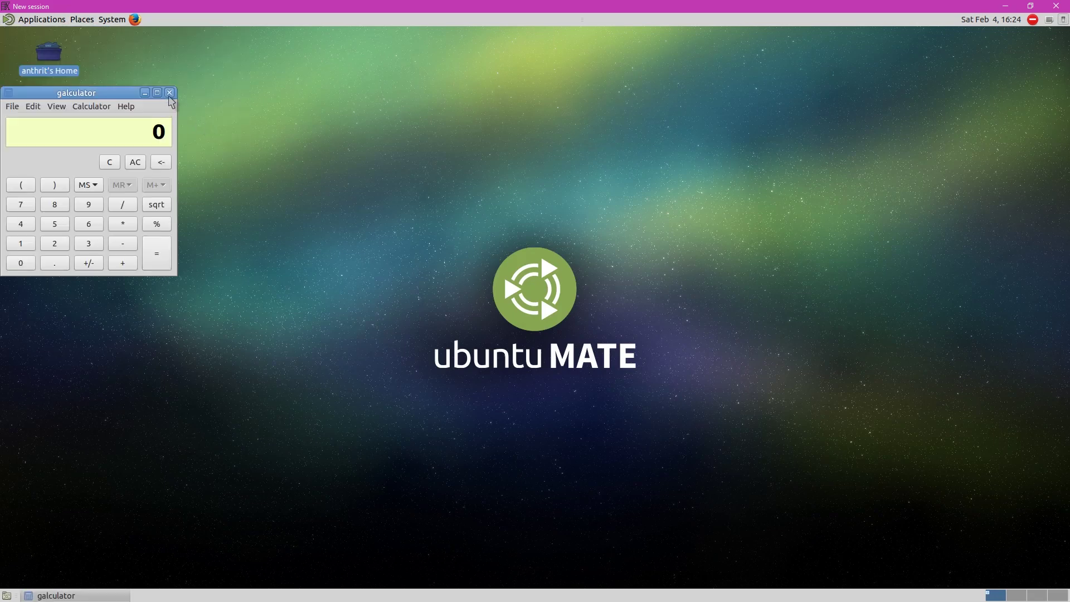
{"action": "left_click", "coordinate": [168, 92]}
{"action": "left_click", "coordinate": [135, 19]}
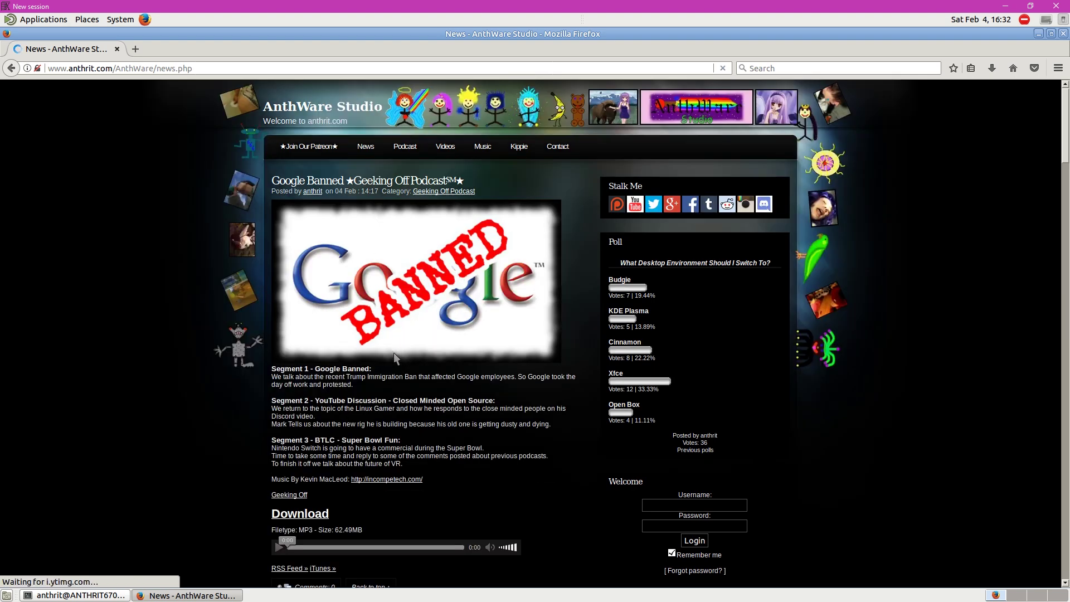
{"action": "scroll", "coordinate": [388, 374], "scroll_direction": "down", "scroll_amount": 1}
{"action": "scroll", "coordinate": [399, 401], "scroll_direction": "down", "scroll_amount": 10}
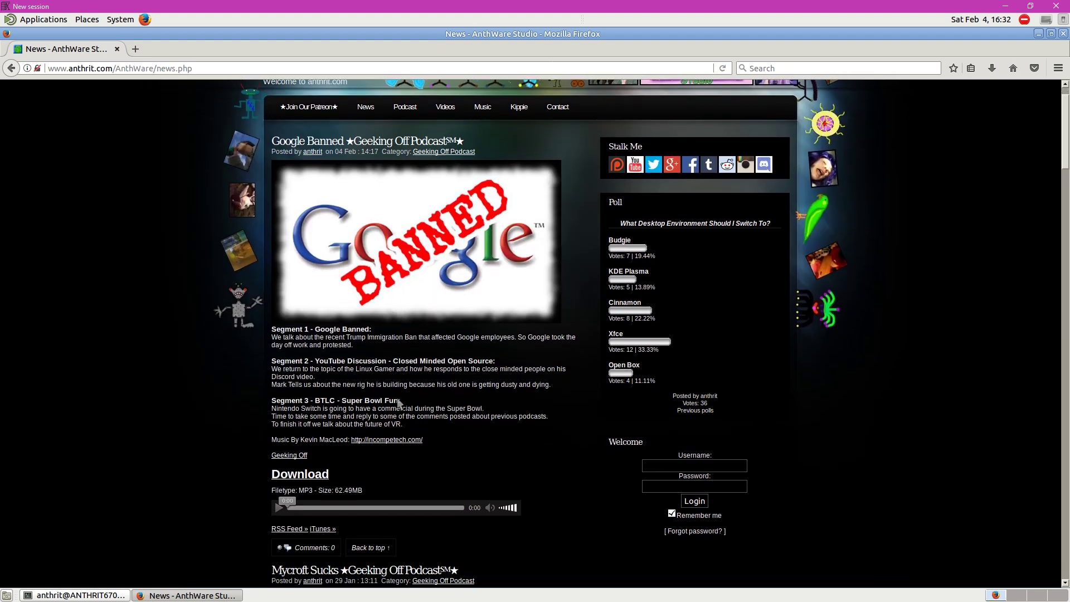
{"action": "scroll", "coordinate": [401, 404], "scroll_direction": "down", "scroll_amount": 17}
{"action": "scroll", "coordinate": [400, 400], "scroll_direction": "down", "scroll_amount": 6}
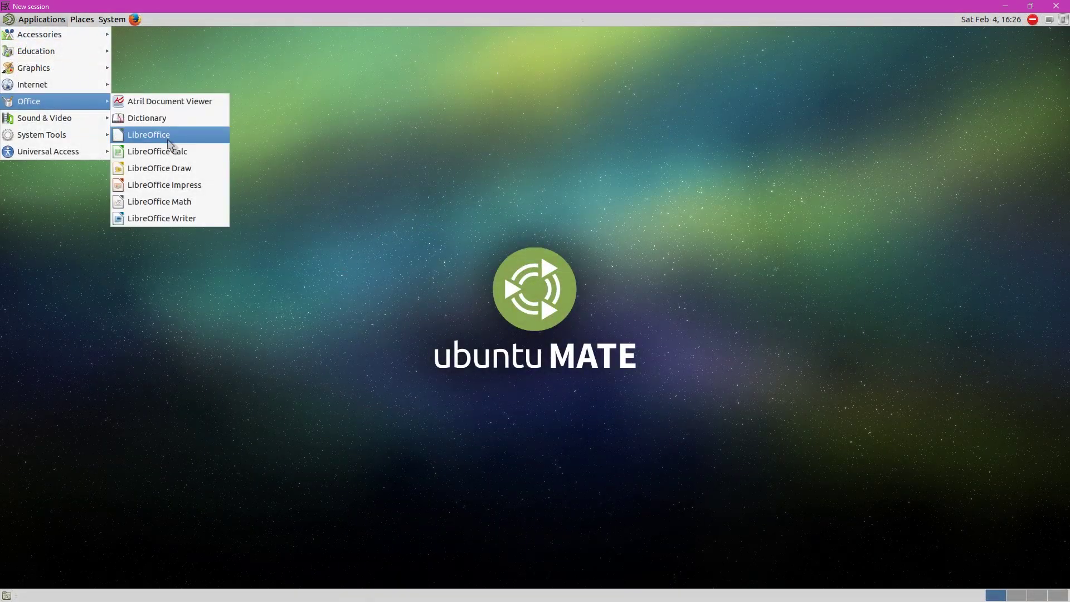
- Launch LibreOffice Calc and enter 5645 and 56456+ into the first cells
{"action": "left_click", "coordinate": [166, 152]}
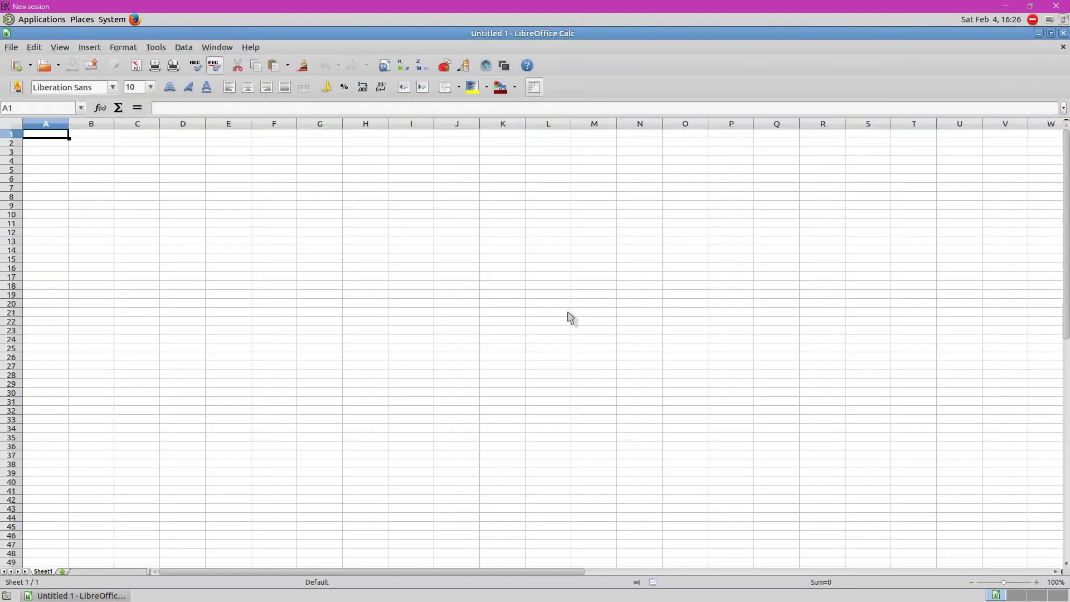
{"action": "type", "text": "5645"}
{"action": "key", "text": "Return"}
{"action": "type", "text": "56456+"}
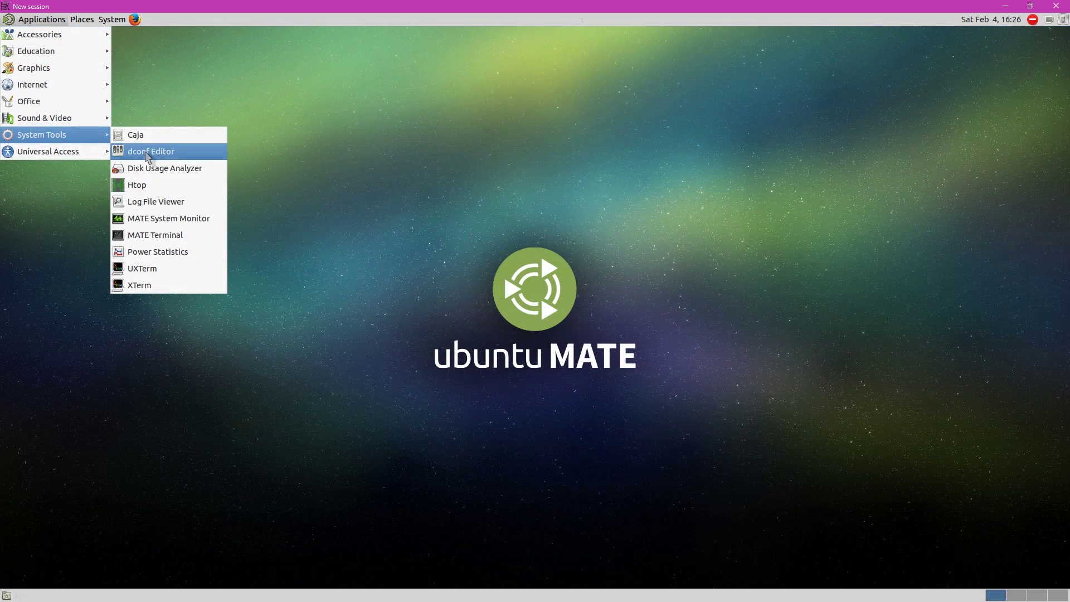
- Open and close dconf Editor, then launch pluma and quit it from the File menu
{"action": "left_click", "coordinate": [145, 150]}
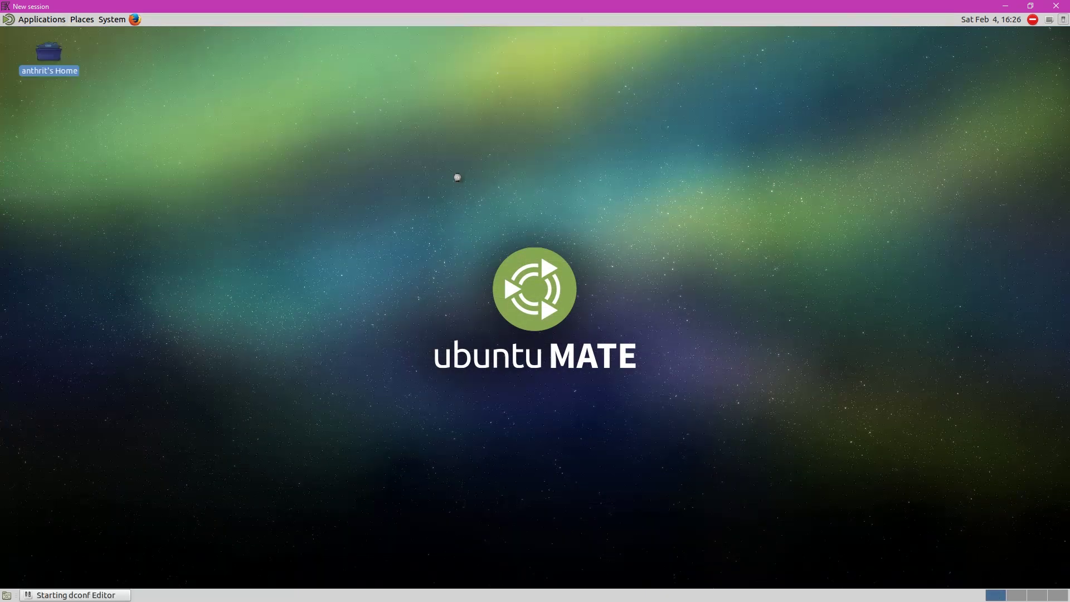
{"action": "left_click", "coordinate": [526, 103]}
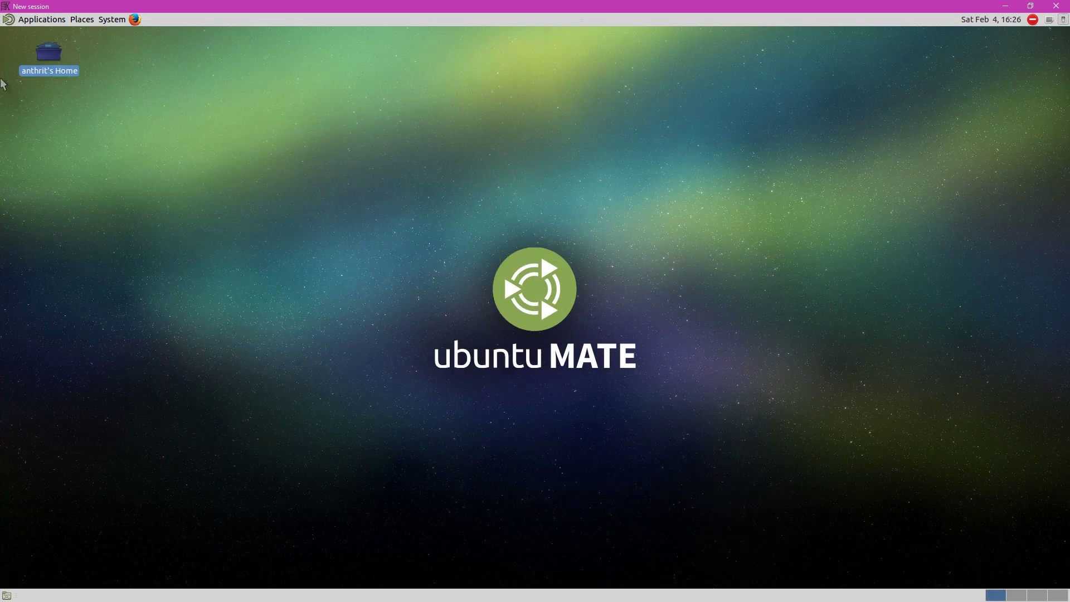
{"action": "left_click", "coordinate": [39, 20]}
{"action": "mouse_move", "coordinate": [35, 39]}
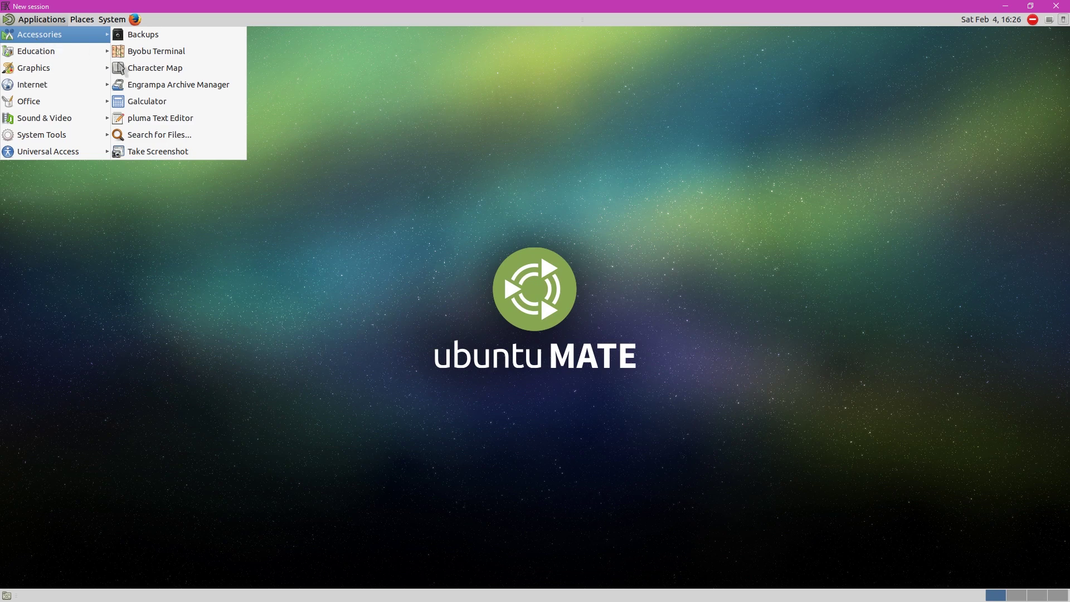
{"action": "left_click", "coordinate": [158, 117]}
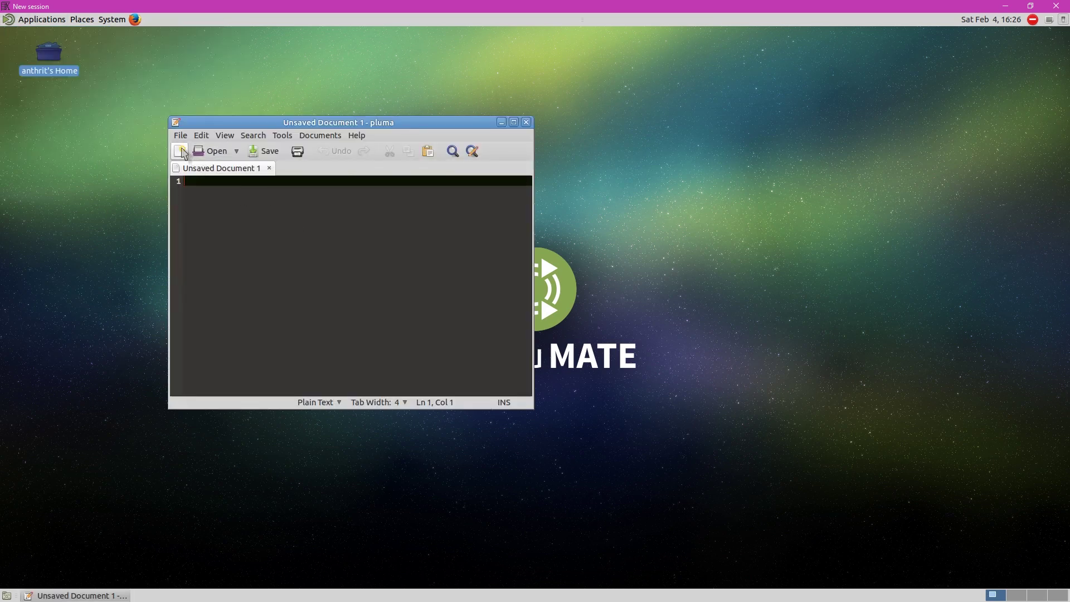
{"action": "left_click", "coordinate": [180, 135]}
{"action": "left_click", "coordinate": [215, 263]}
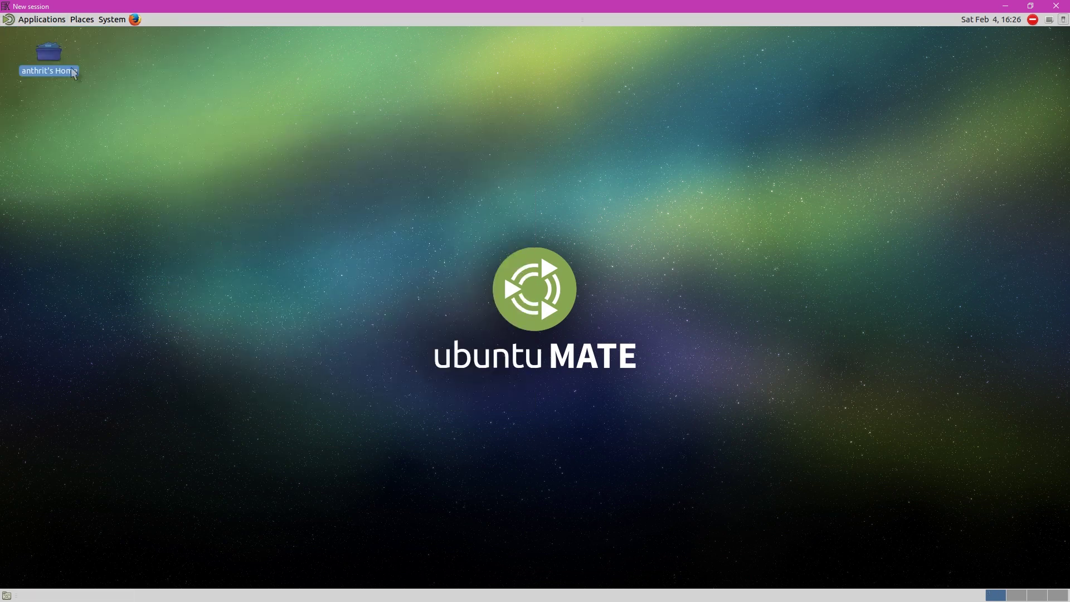
- Launch HexChat and close its network list, then start Thunderbird Mail
{"action": "left_click", "coordinate": [44, 23]}
{"action": "mouse_move", "coordinate": [64, 87]}
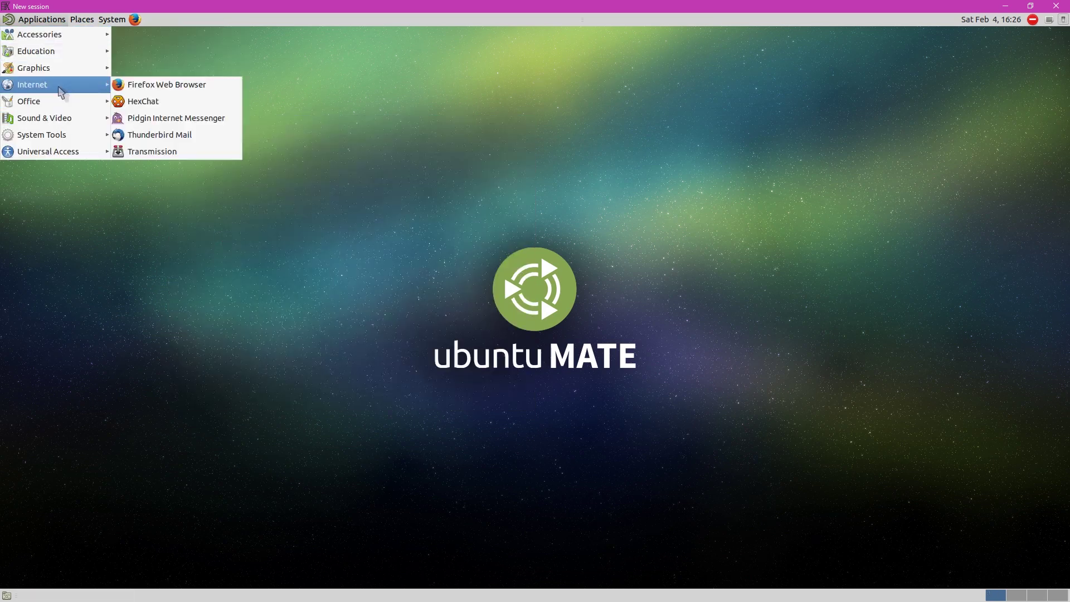
{"action": "left_click", "coordinate": [152, 102]}
{"action": "left_click", "coordinate": [116, 258]}
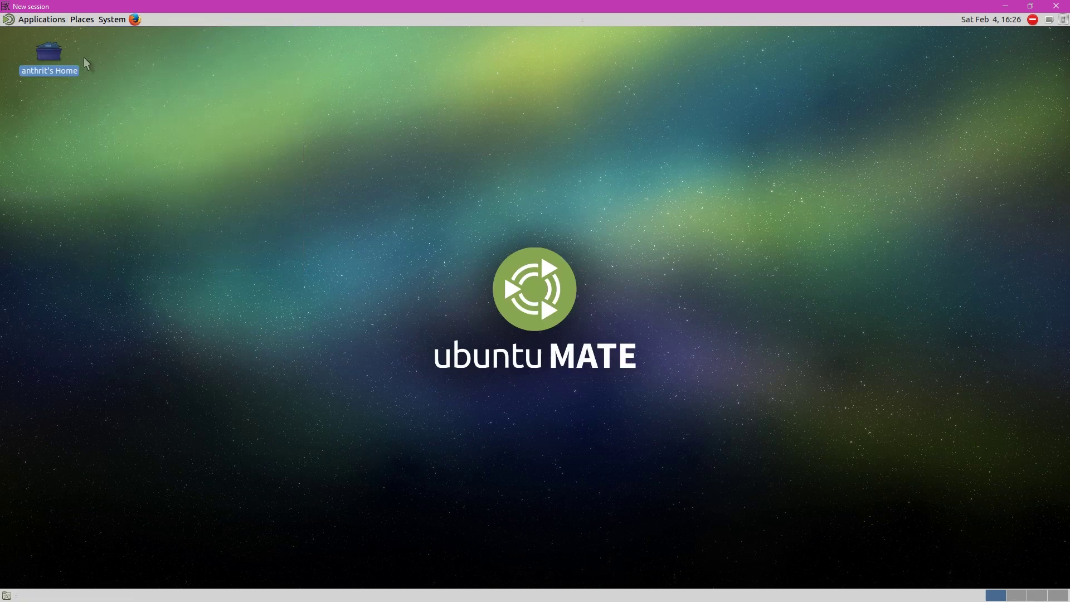
{"action": "left_click", "coordinate": [42, 20]}
{"action": "mouse_move", "coordinate": [65, 72]}
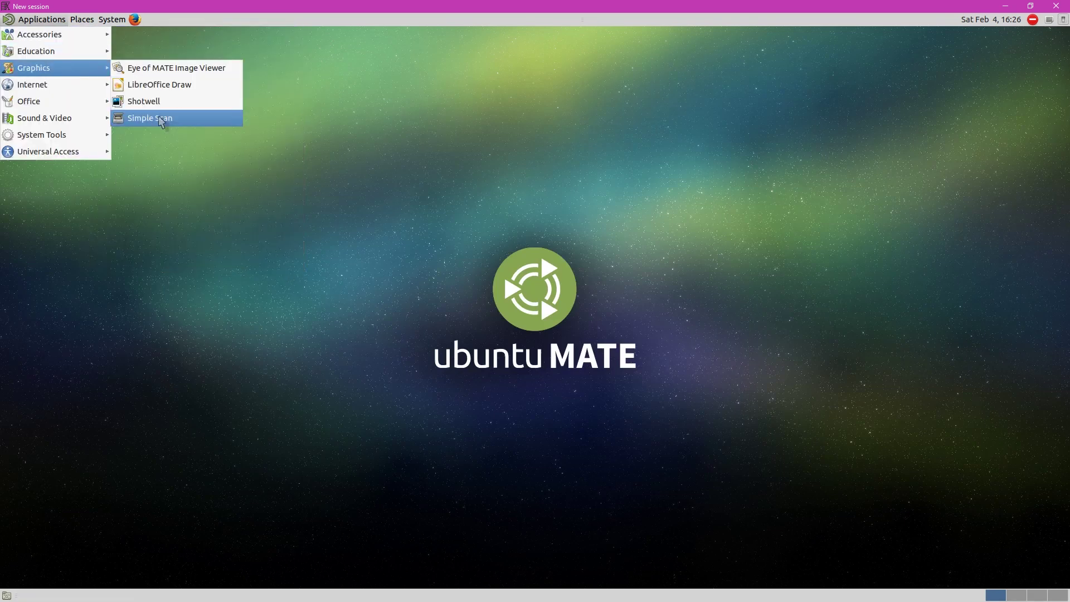
{"action": "mouse_move", "coordinate": [50, 90]}
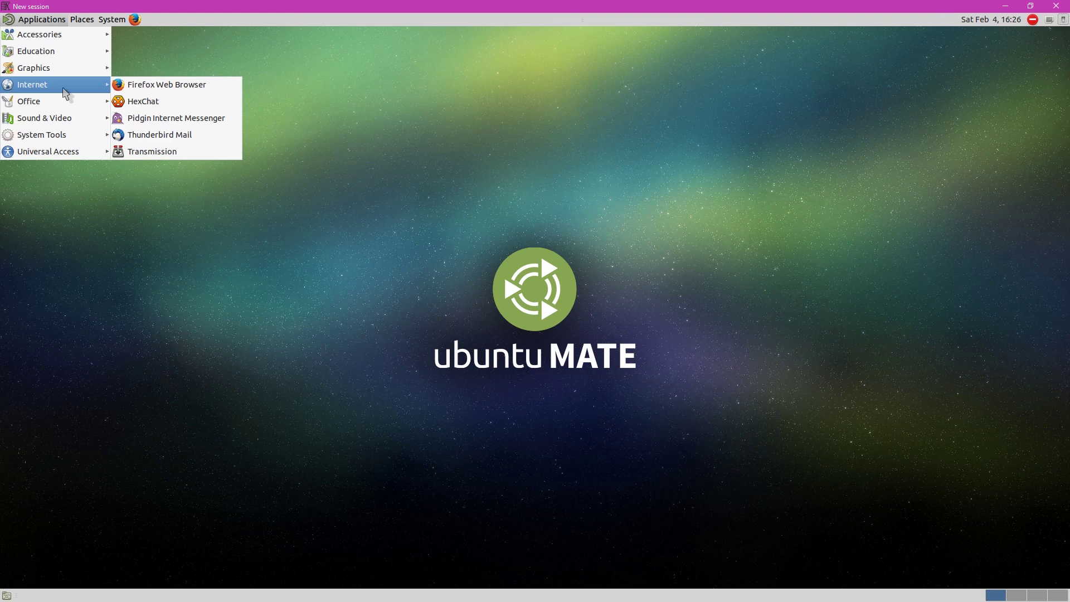
{"action": "left_click", "coordinate": [164, 141]}
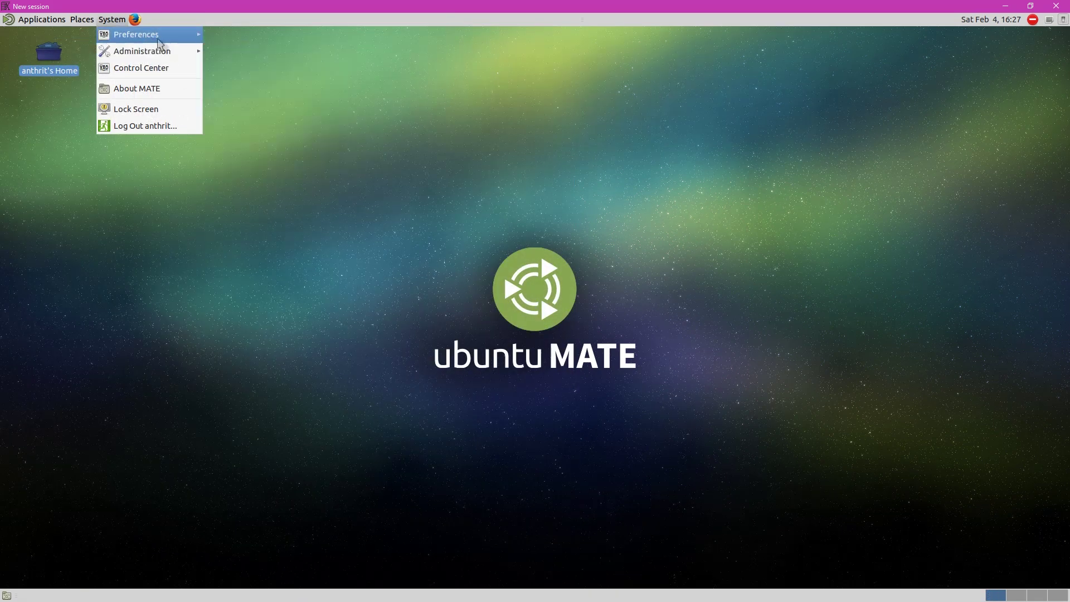
{"action": "mouse_move", "coordinate": [159, 37]}
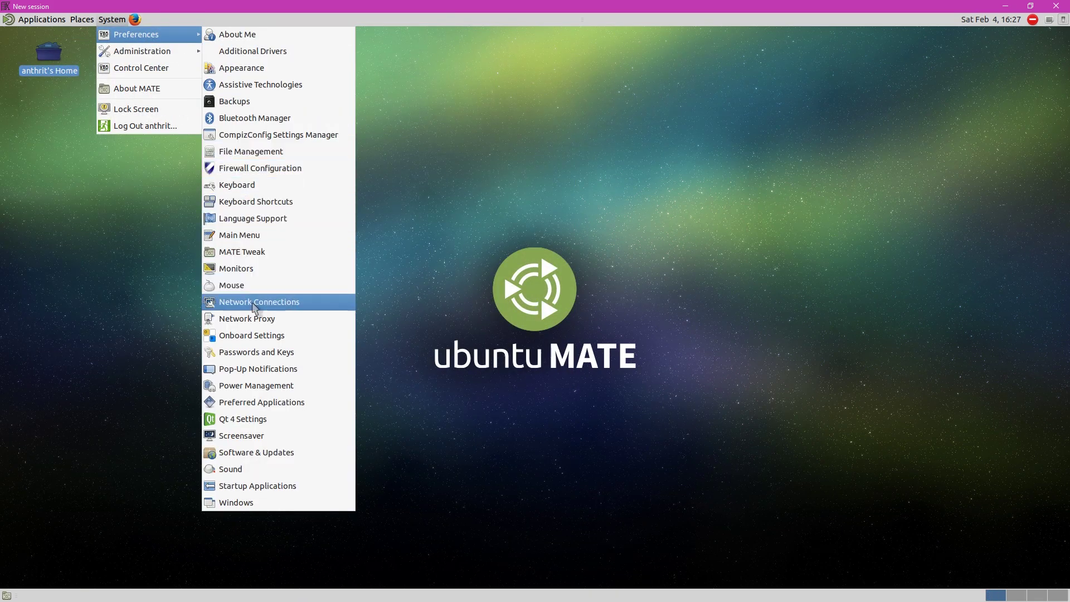
- In Appearance Preferences, try the ContrastHighInverse, Ambiant-MATE, BlackMATE and AlaDelta themes
{"action": "left_click", "coordinate": [251, 69]}
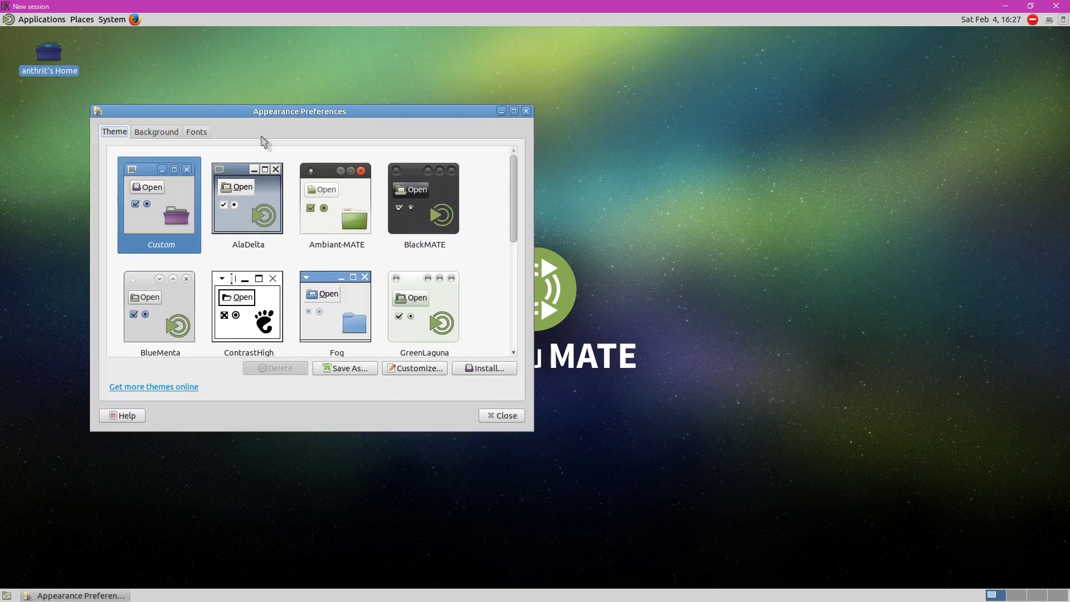
{"action": "left_click", "coordinate": [407, 371]}
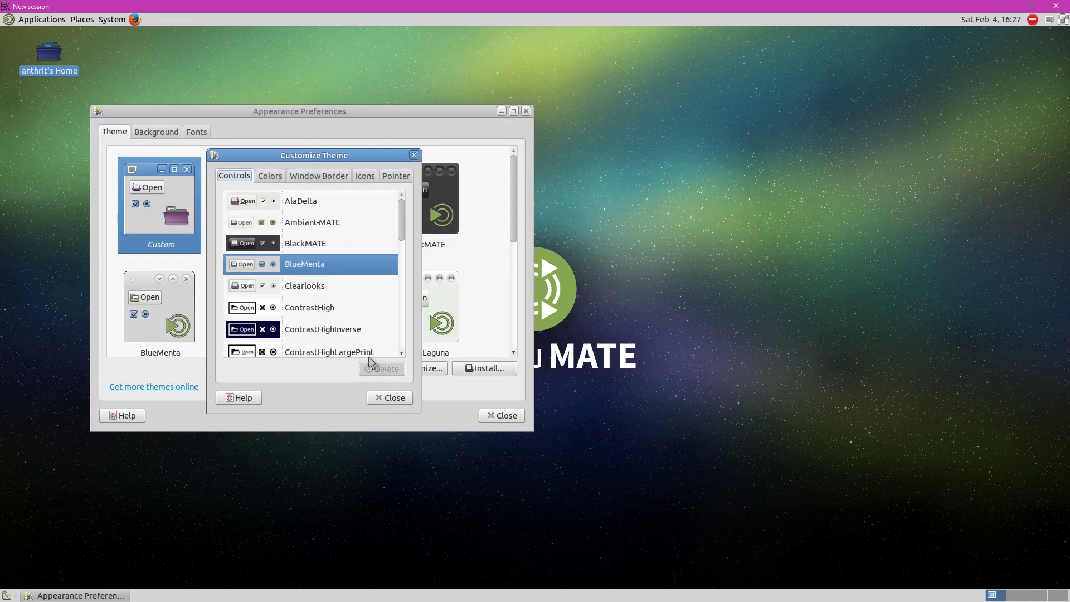
{"action": "left_click", "coordinate": [332, 337]}
{"action": "left_click", "coordinate": [307, 236]}
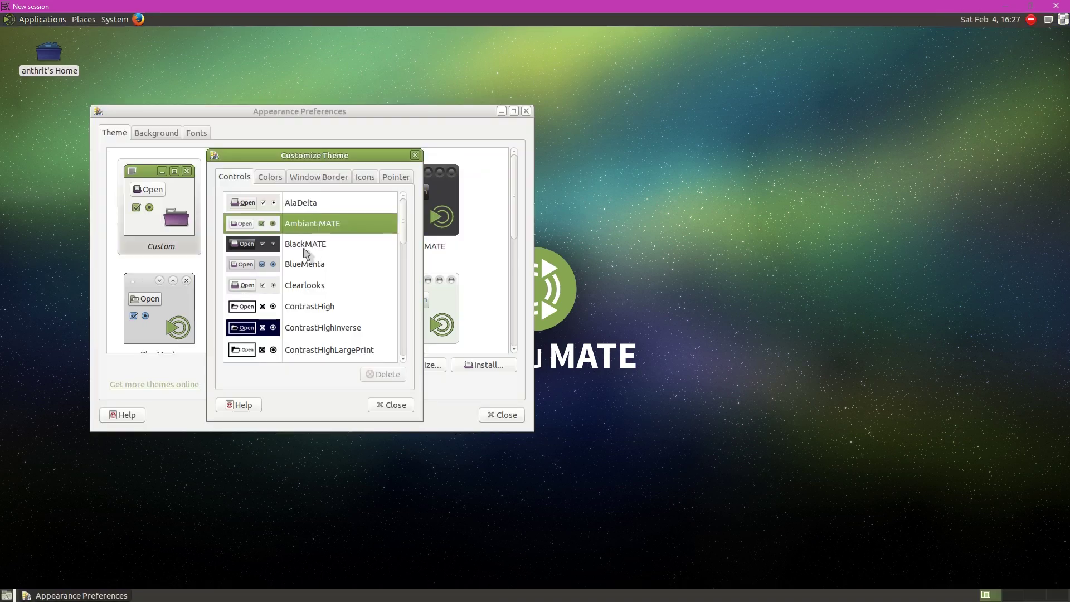
{"action": "left_click", "coordinate": [303, 247]}
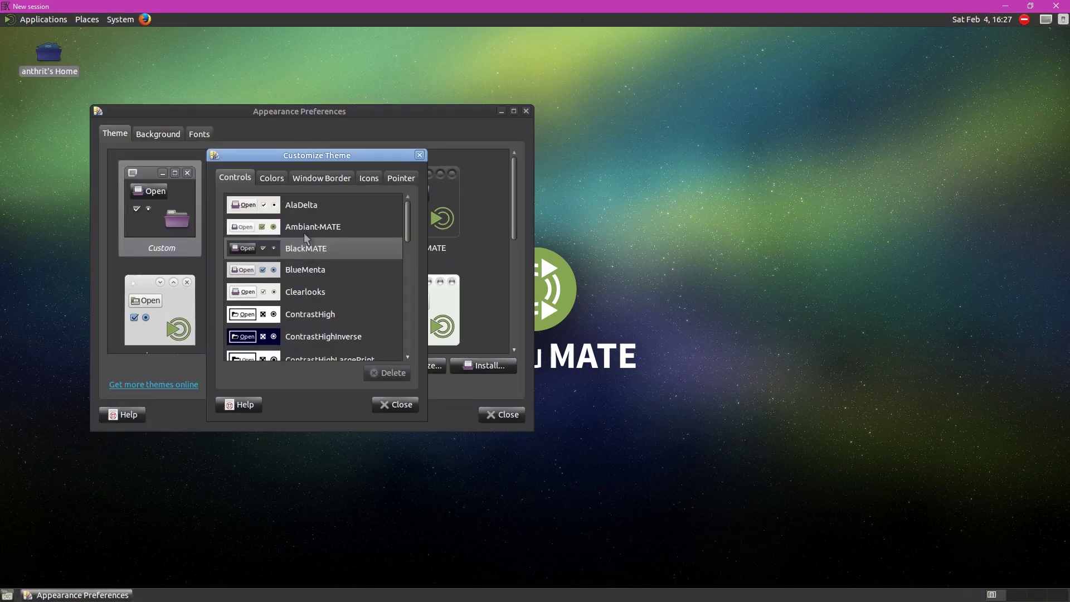
{"action": "left_click", "coordinate": [305, 205]}
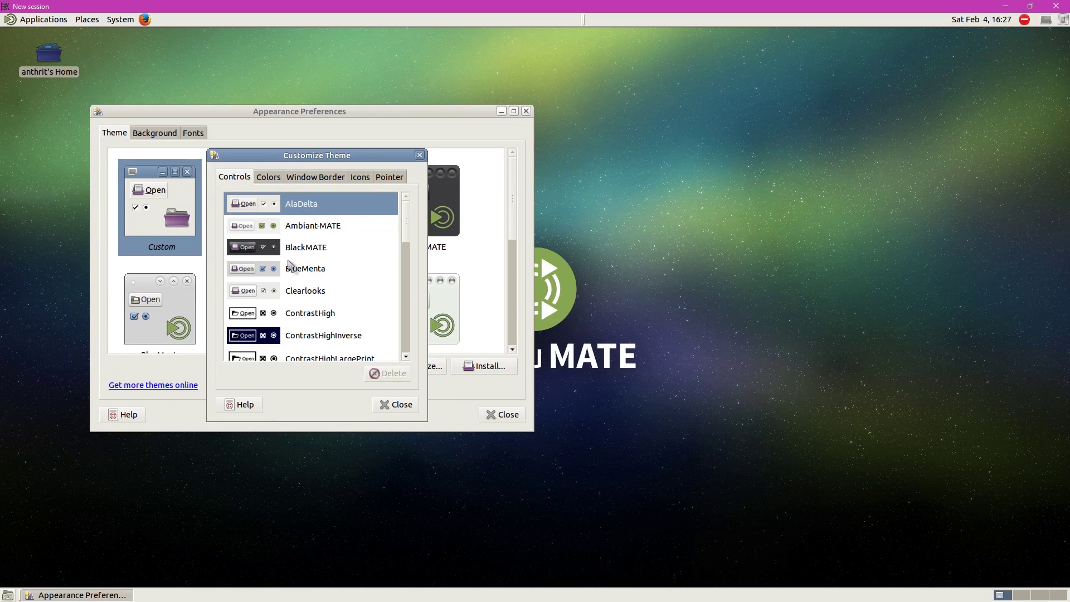
- Switch to the Clearlooks theme and close both theme windows
{"action": "left_click_drag", "start_coordinate": [338, 156], "coordinate": [492, 182]}
{"action": "left_click", "coordinate": [483, 312]}
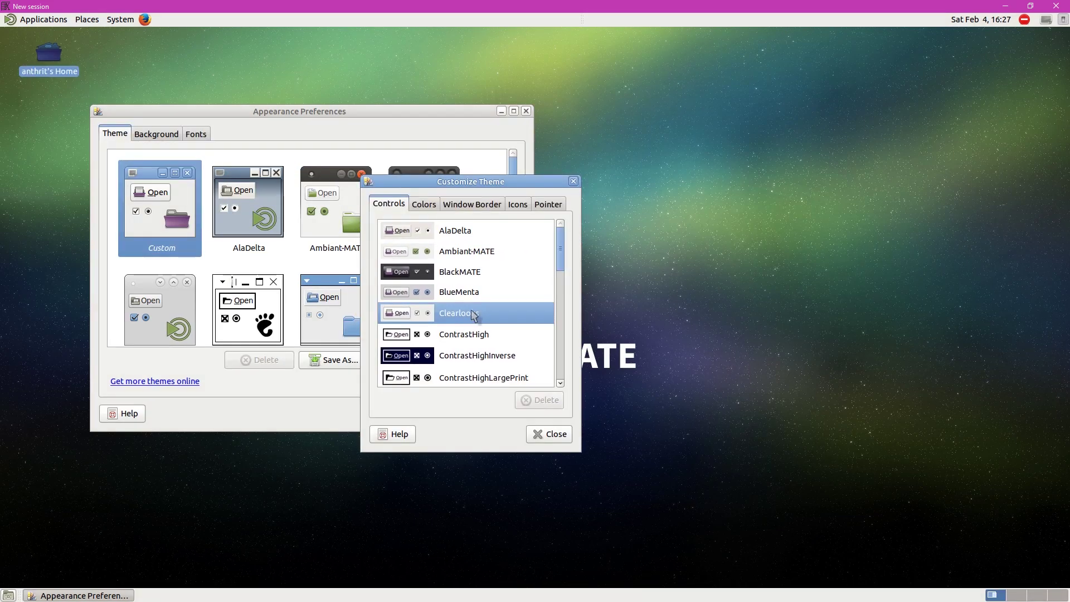
{"action": "left_click", "coordinate": [544, 439]}
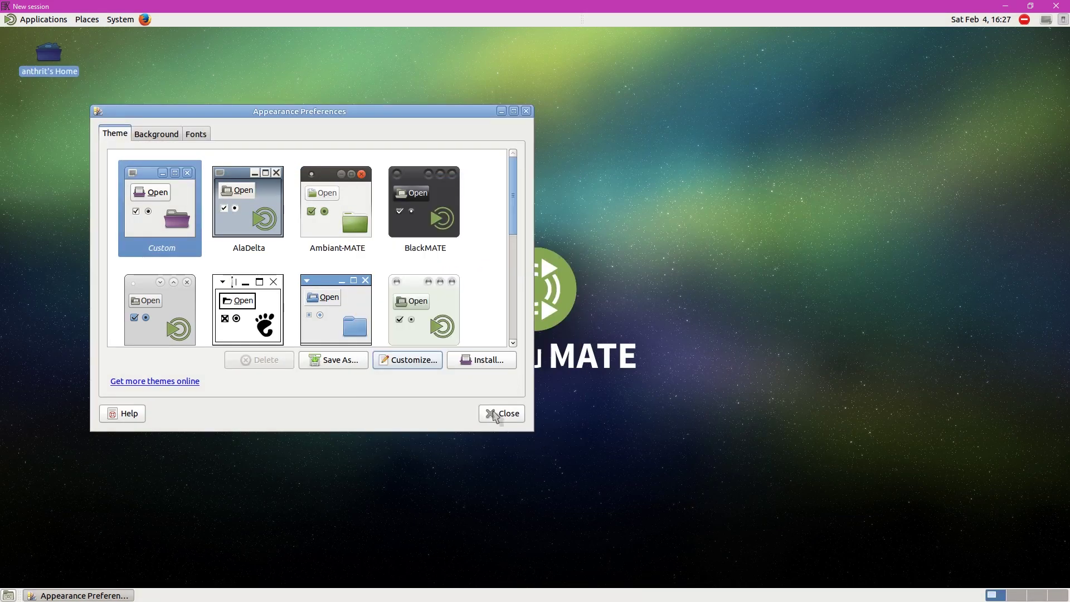
{"action": "left_click", "coordinate": [492, 414]}
- Open Places > Connect to Server and look through the server Type list
{"action": "left_click", "coordinate": [87, 19]}
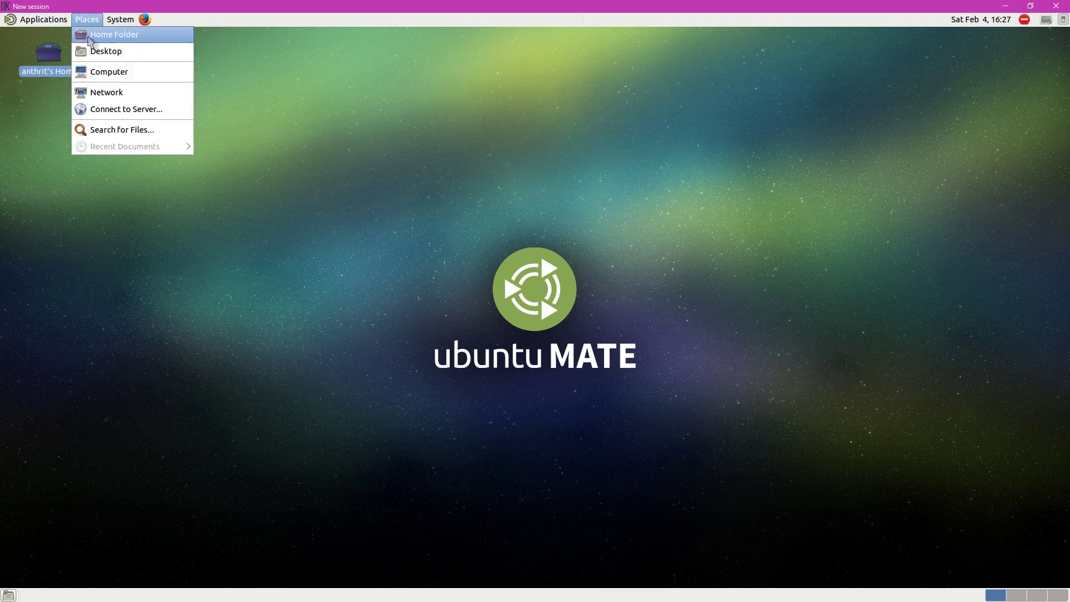
{"action": "left_click", "coordinate": [125, 110]}
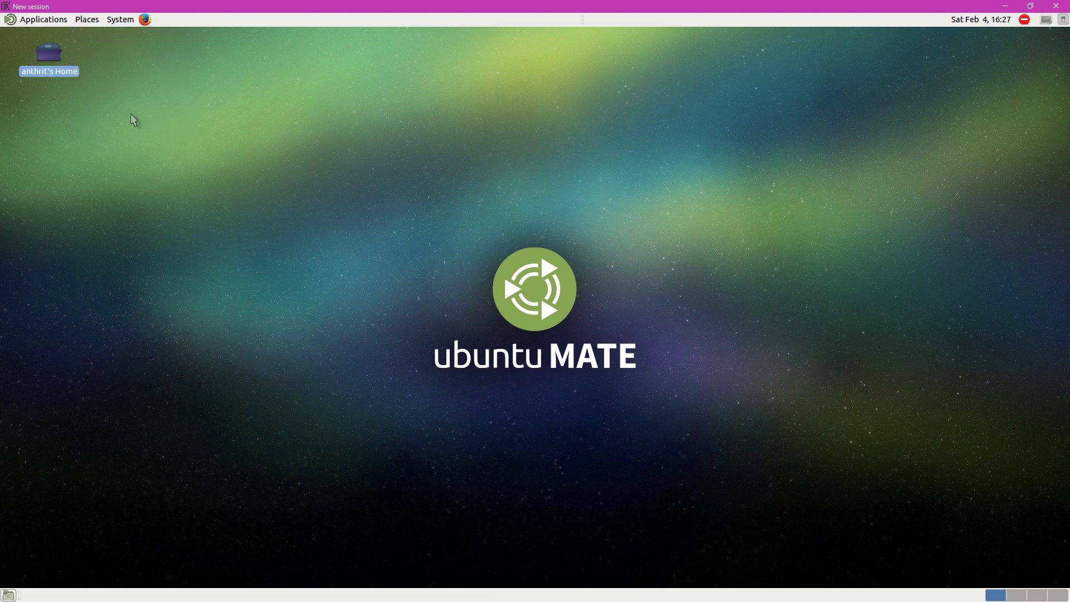
{"action": "left_click", "coordinate": [568, 289]}
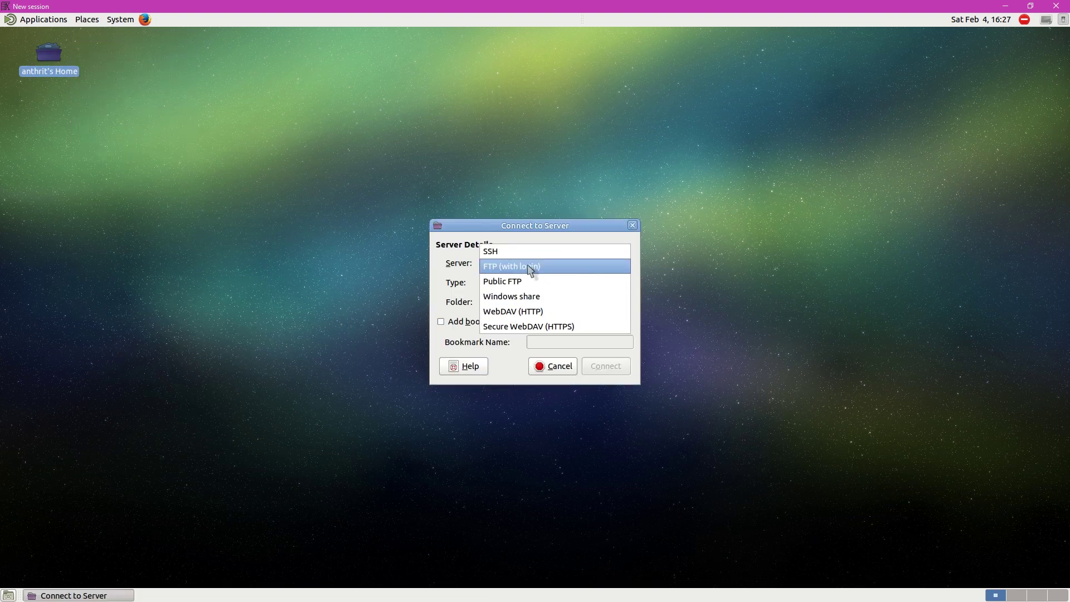
{"action": "left_click", "coordinate": [551, 377]}
- Cancel the Connect to Server window, close Rhythmbox, and open the Applications menu
{"action": "left_click", "coordinate": [551, 377]}
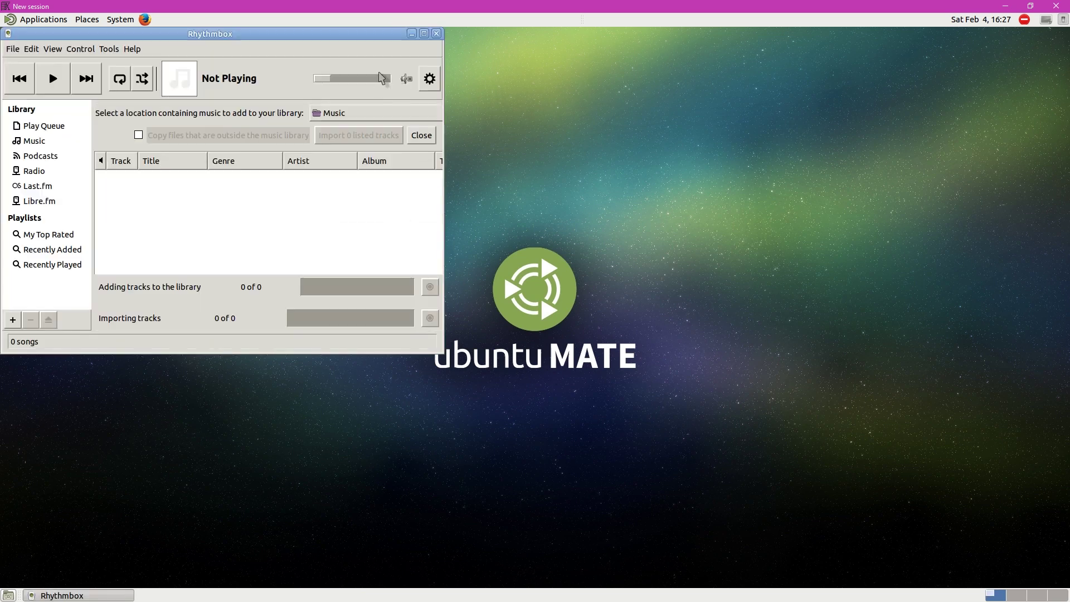
{"action": "left_click", "coordinate": [440, 31]}
{"action": "left_click", "coordinate": [33, 20]}
- Launch VLC from Sound & Video, then open a terminal and run vlc
{"action": "mouse_move", "coordinate": [51, 124]}
{"action": "left_click", "coordinate": [175, 188]}
{"action": "key", "text": "ctrl+alt+t"}
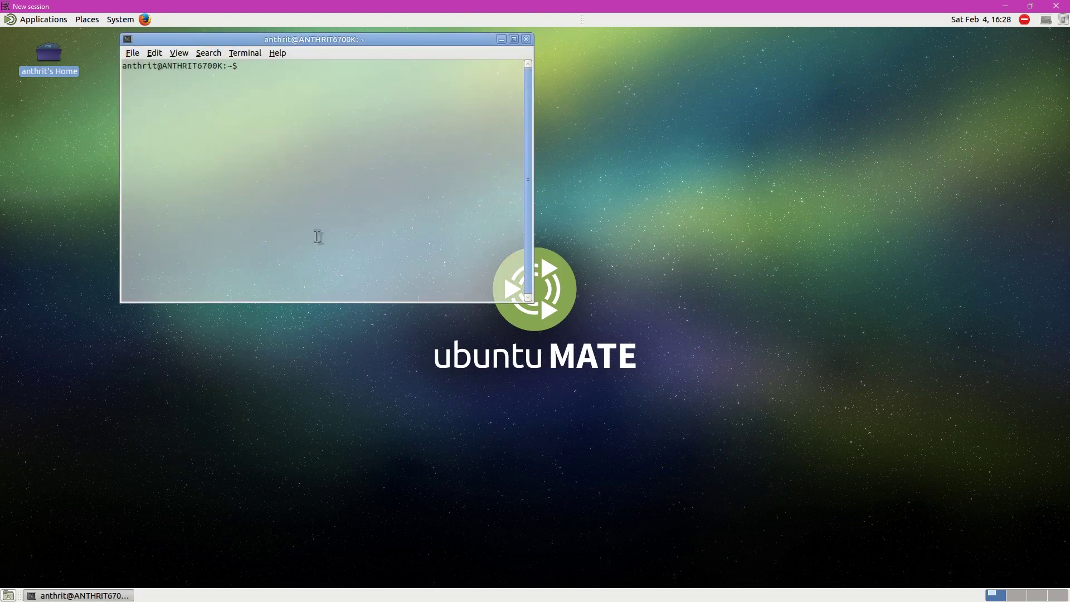
{"action": "type", "text": "vlc"}
{"action": "key", "text": "Return"}
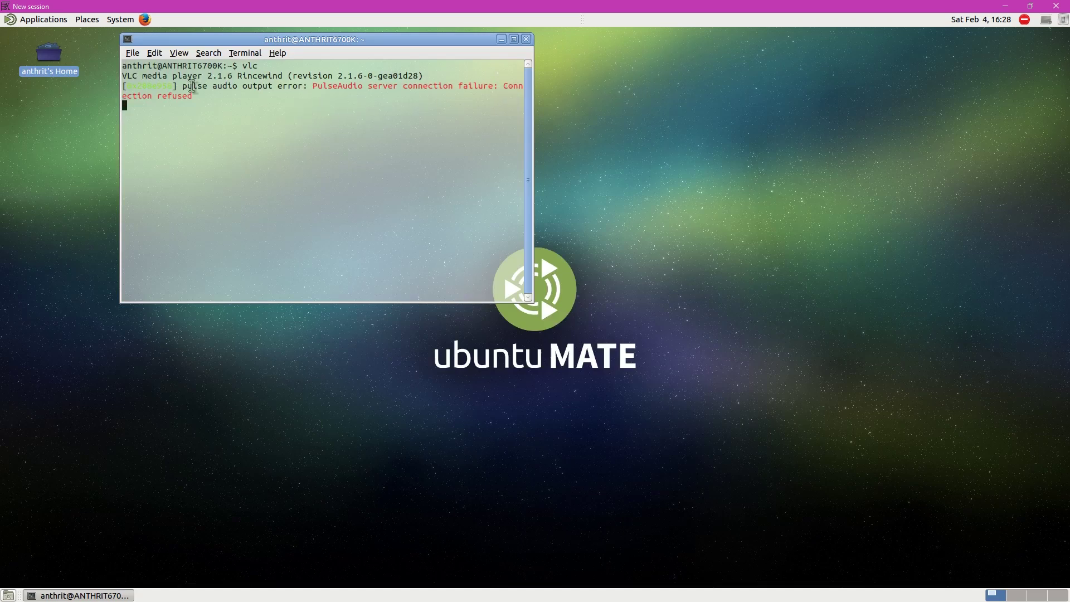
- Highlight the PulseAudio error output, then view and close the Screensaver preferences
{"action": "left_click_drag", "start_coordinate": [192, 87], "coordinate": [298, 89]}
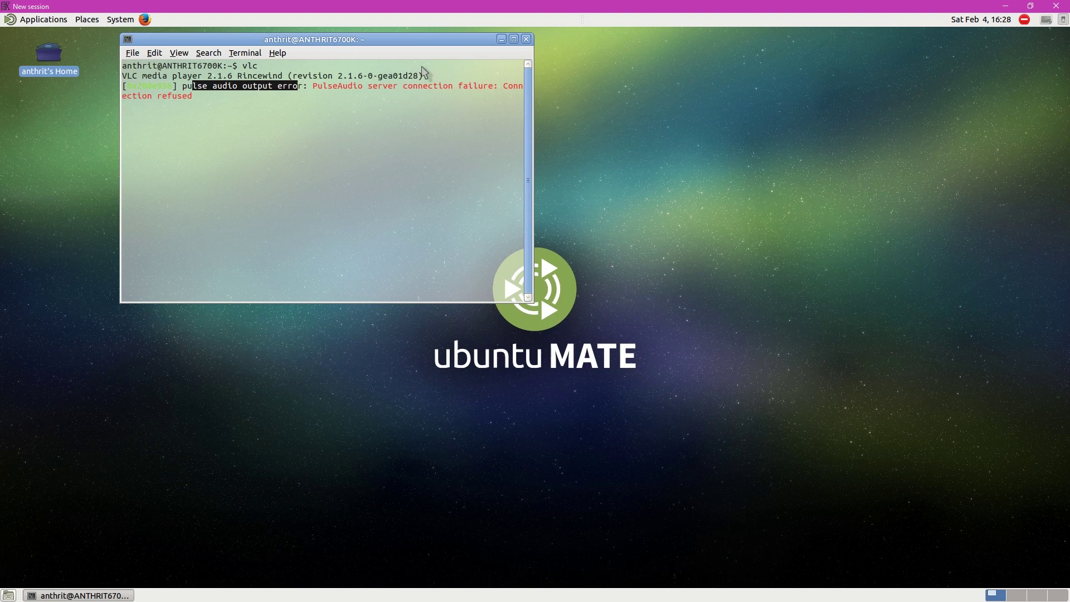
{"action": "left_click_drag", "start_coordinate": [455, 52], "coordinate": [631, 193]}
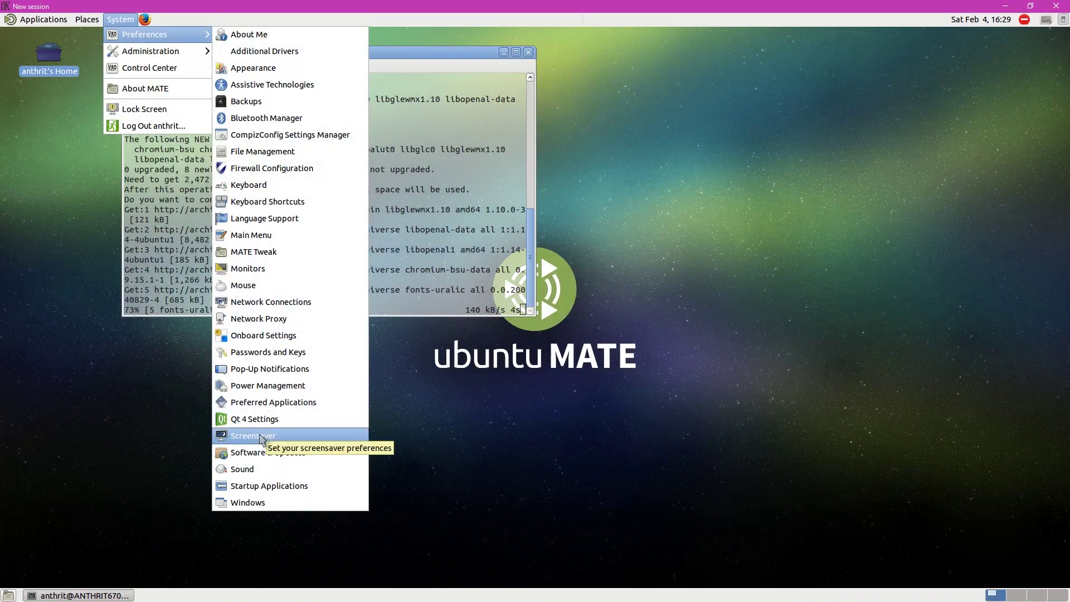
{"action": "left_click", "coordinate": [264, 438]}
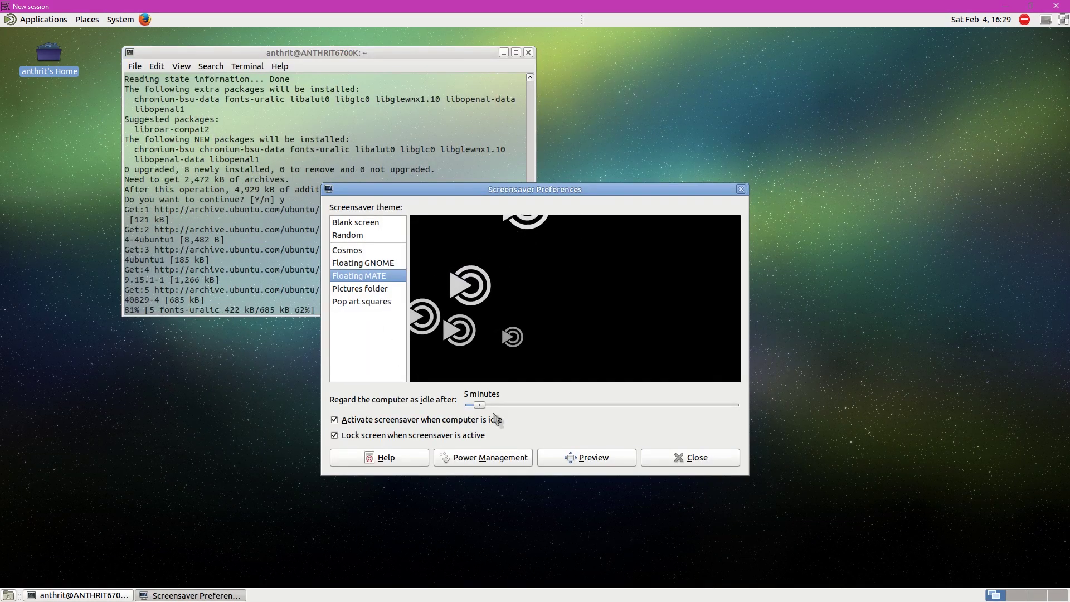
{"action": "left_click", "coordinate": [690, 458]}
{"action": "left_click", "coordinate": [120, 20]}
- Open the Main Menu editor and browse to the System menu's entries
{"action": "left_click", "coordinate": [154, 68]}
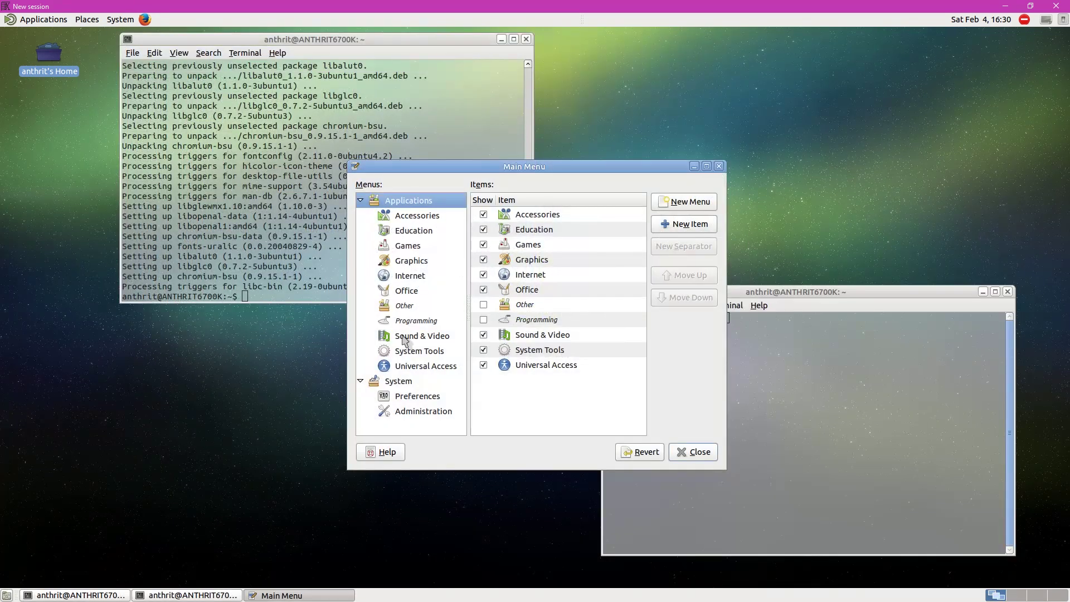
{"action": "left_click", "coordinate": [418, 412]}
{"action": "left_click", "coordinate": [419, 397]}
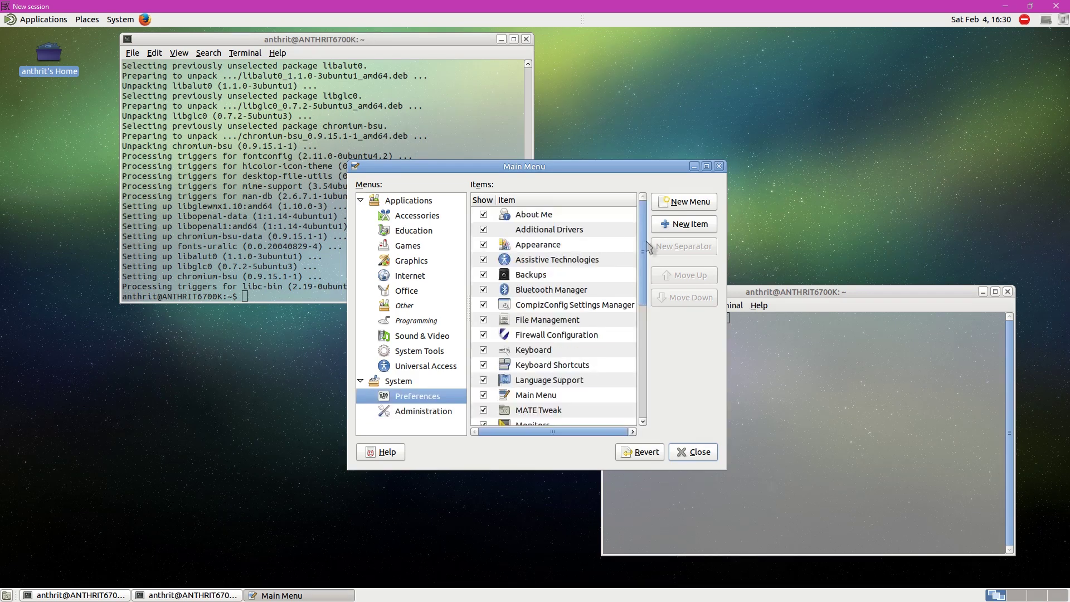
{"action": "left_click_drag", "start_coordinate": [647, 260], "coordinate": [637, 399]}
{"action": "left_click", "coordinate": [416, 382]}
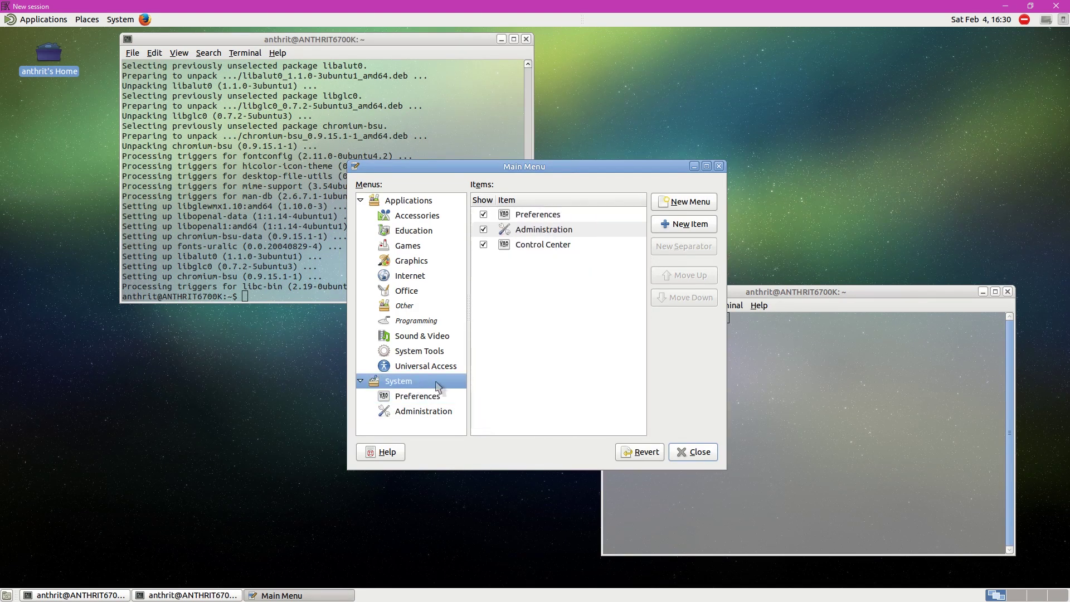
- Copy the mate-control-center command from the Control Center launcher's properties
{"action": "right_click", "coordinate": [535, 251]}
{"action": "left_click", "coordinate": [577, 255]}
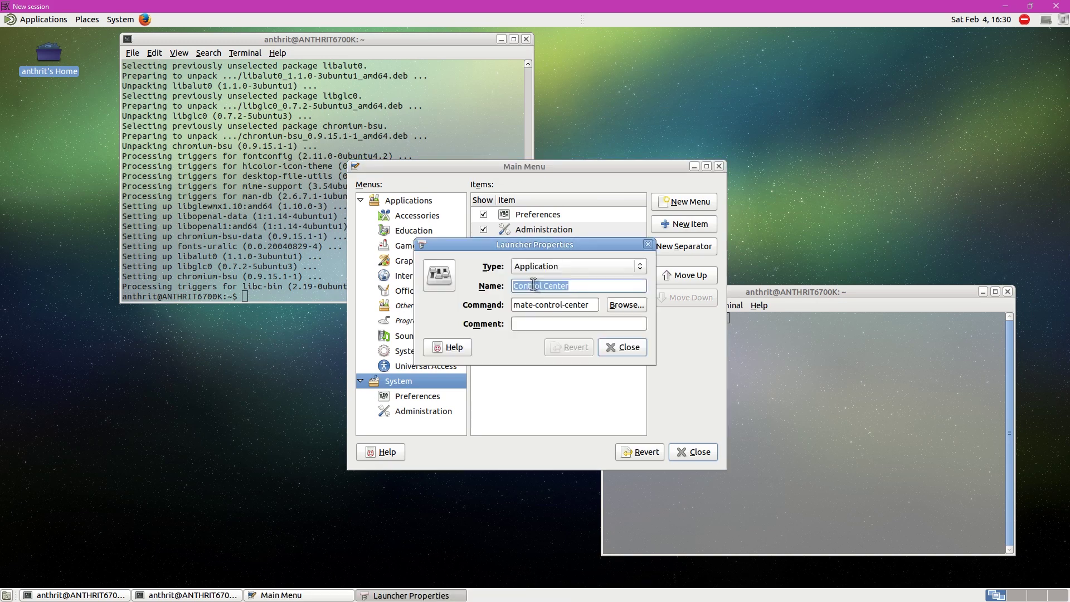
{"action": "triple_click", "coordinate": [591, 305]}
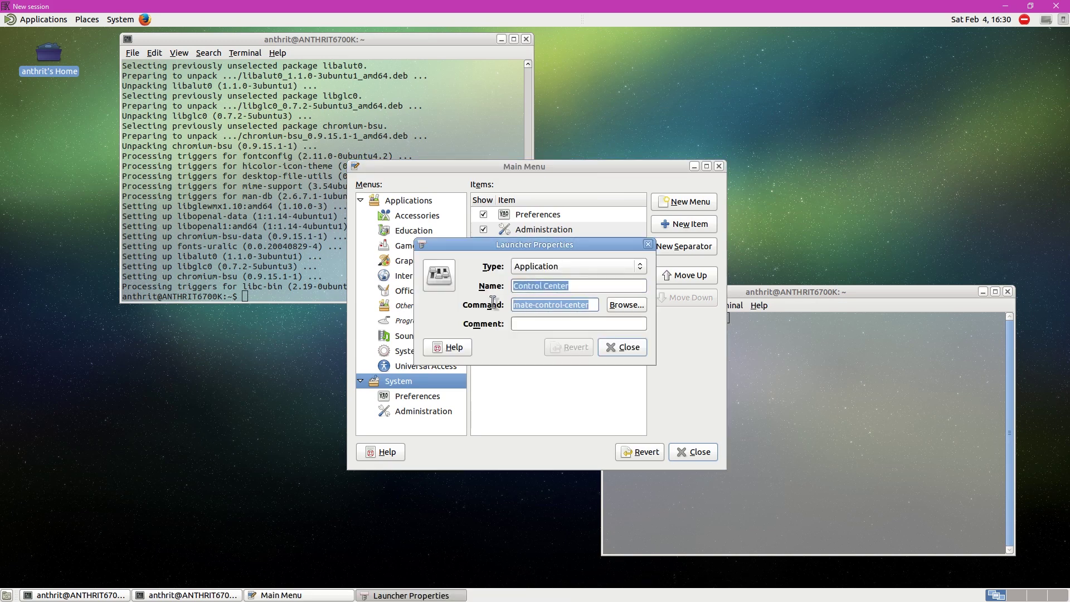
{"action": "right_click", "coordinate": [549, 305]}
{"action": "left_click", "coordinate": [571, 324]}
- Paste and run mate-control-center in the second terminal, stop it with Ctrl+C, and close that terminal
{"action": "left_click", "coordinate": [788, 388]}
{"action": "right_click", "coordinate": [788, 389]}
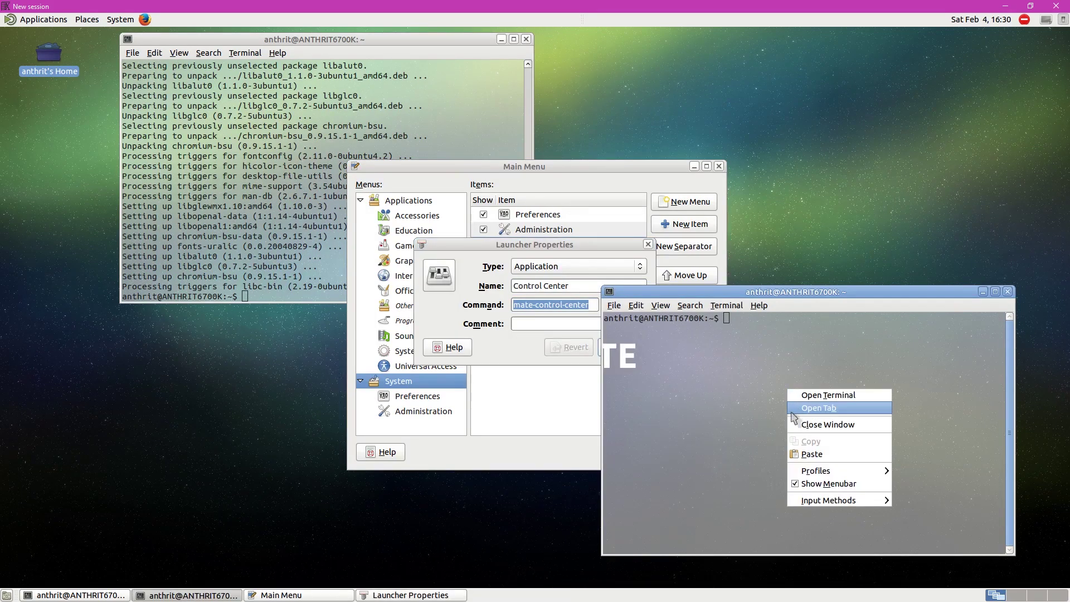
{"action": "left_click", "coordinate": [799, 455]}
{"action": "key", "text": "Return"}
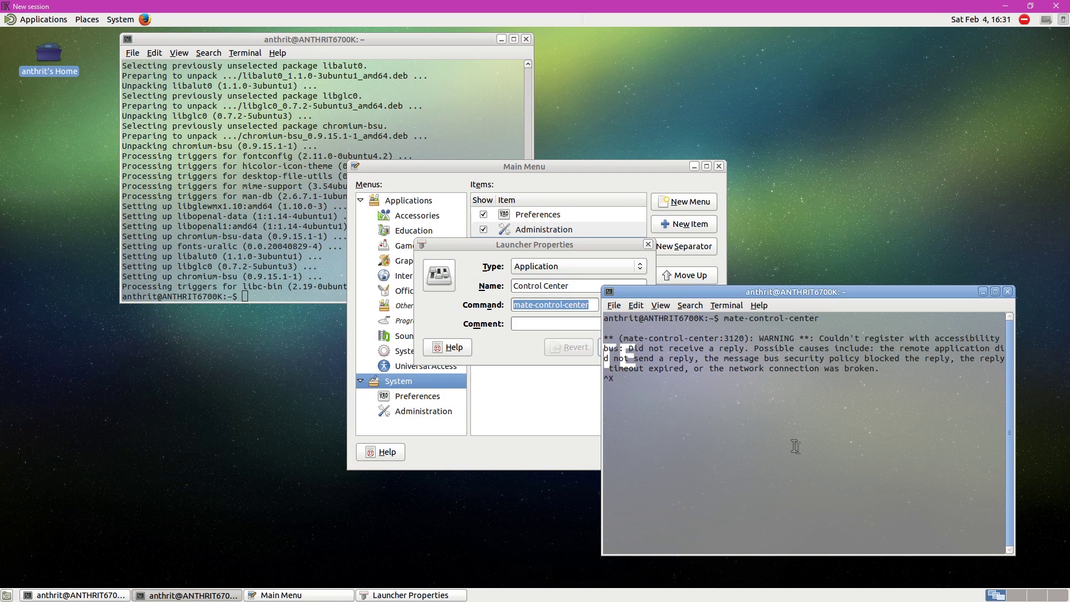
{"action": "key", "text": "ctrl+c"}
{"action": "left_click", "coordinate": [1007, 291]}
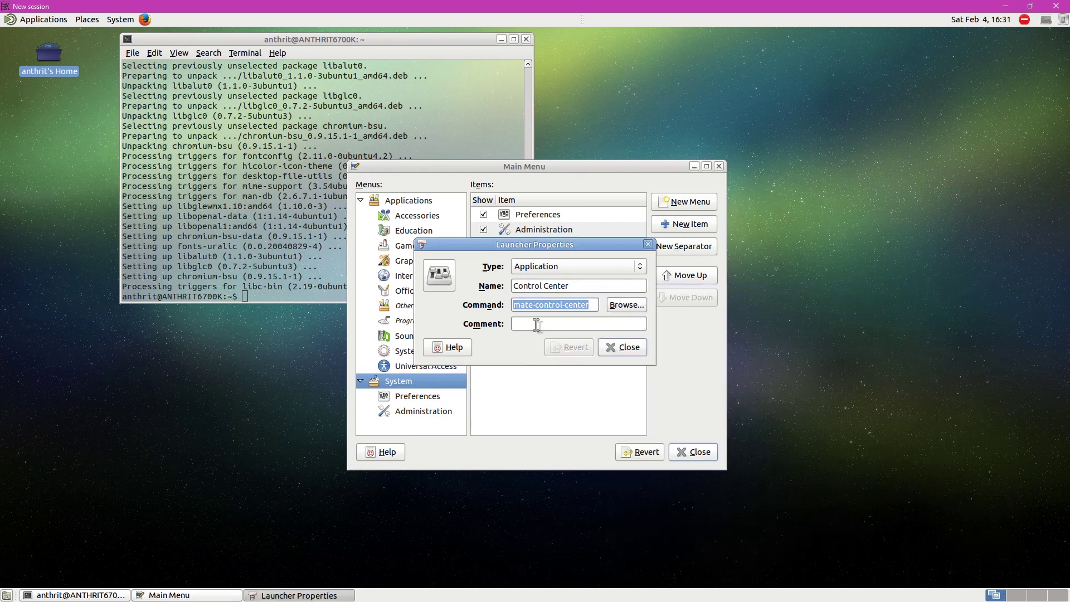
- Close the menu editor, set the yellow flower photo as wallpaper, and close Appearance Preferences
{"action": "left_click", "coordinate": [616, 347]}
{"action": "left_click", "coordinate": [701, 456]}
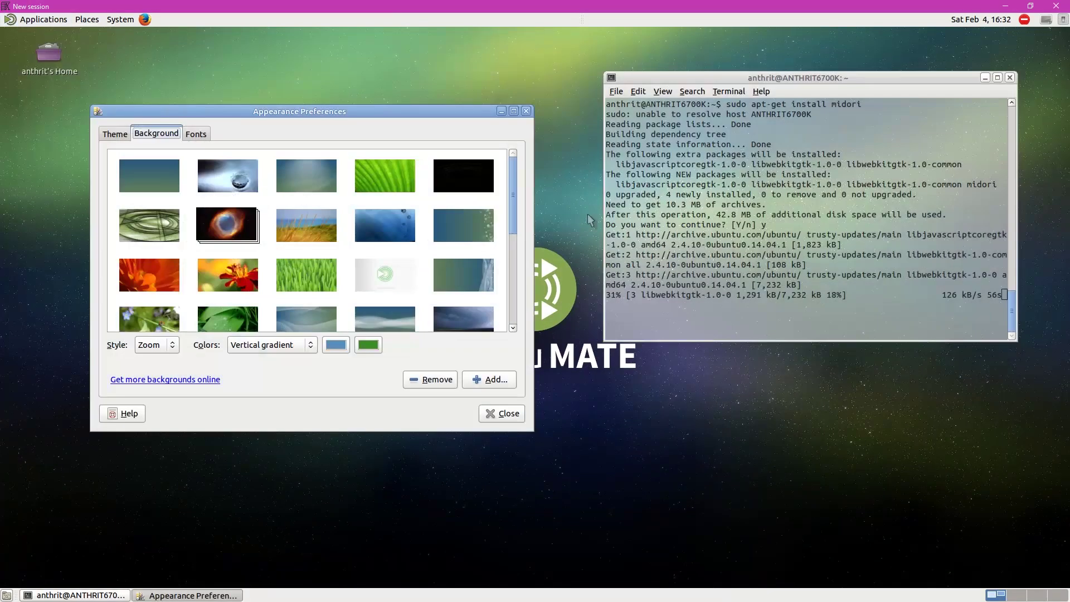
{"action": "left_click_drag", "start_coordinate": [509, 206], "coordinate": [513, 312]}
{"action": "left_click", "coordinate": [317, 305]}
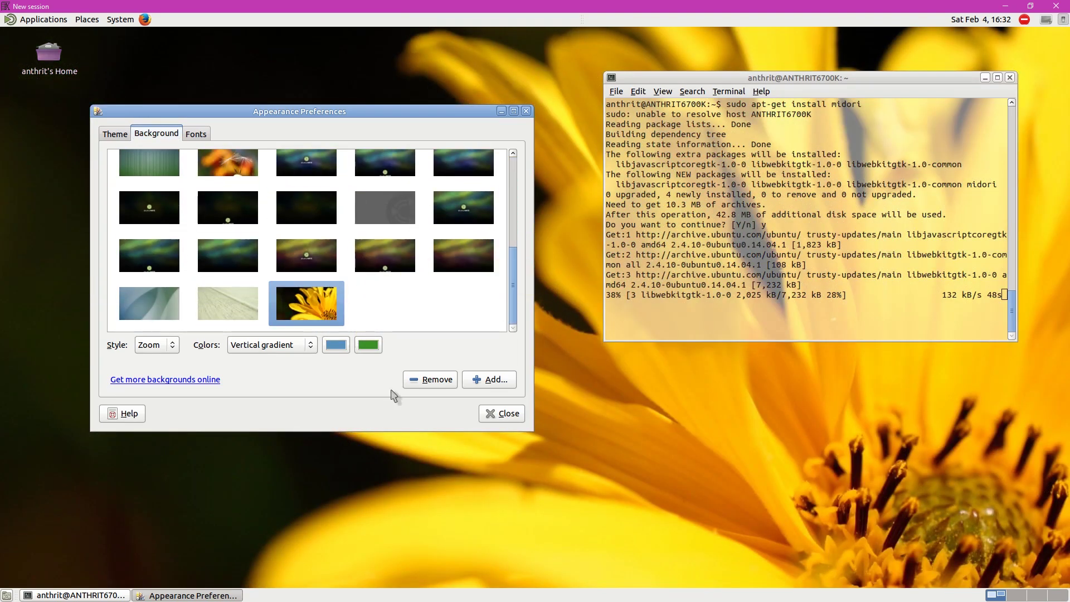
{"action": "left_click", "coordinate": [508, 415]}
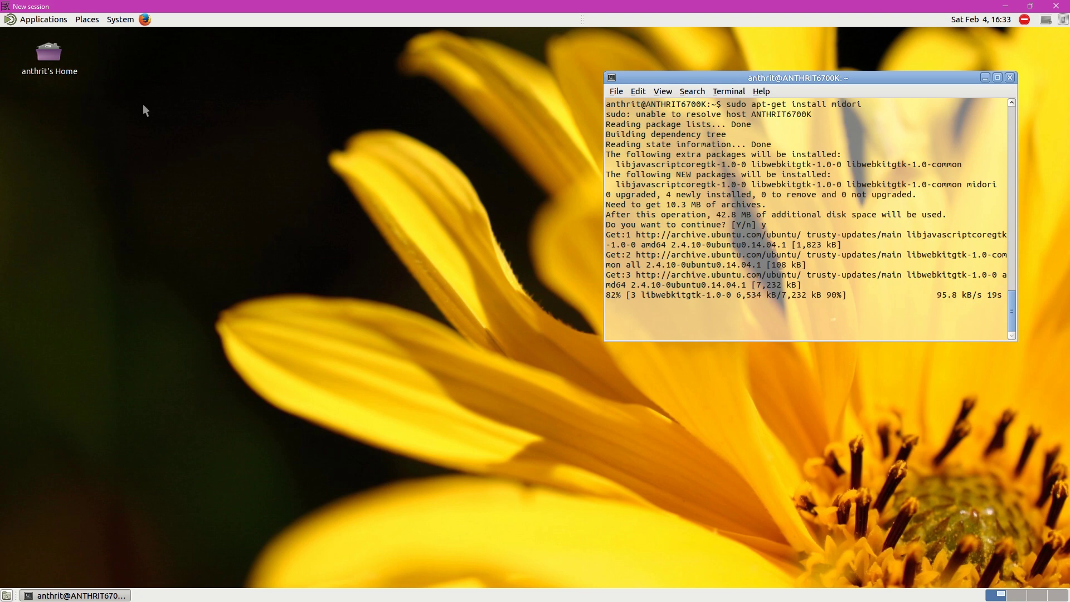
{"action": "left_click", "coordinate": [43, 19]}
{"action": "mouse_move", "coordinate": [56, 70]}
{"action": "left_click", "coordinate": [192, 135]}
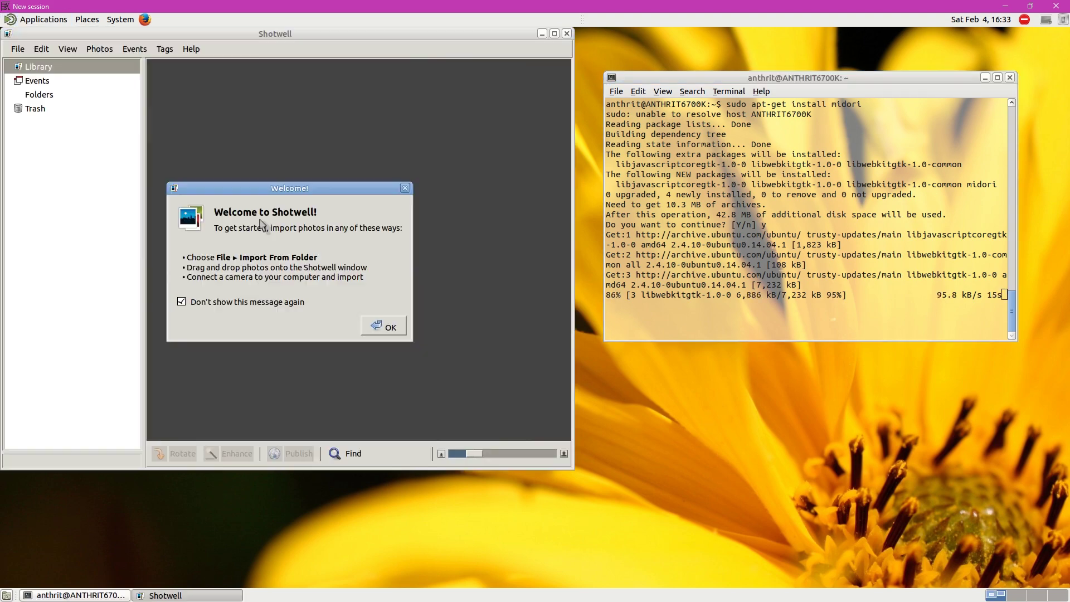
{"action": "left_click", "coordinate": [384, 328]}
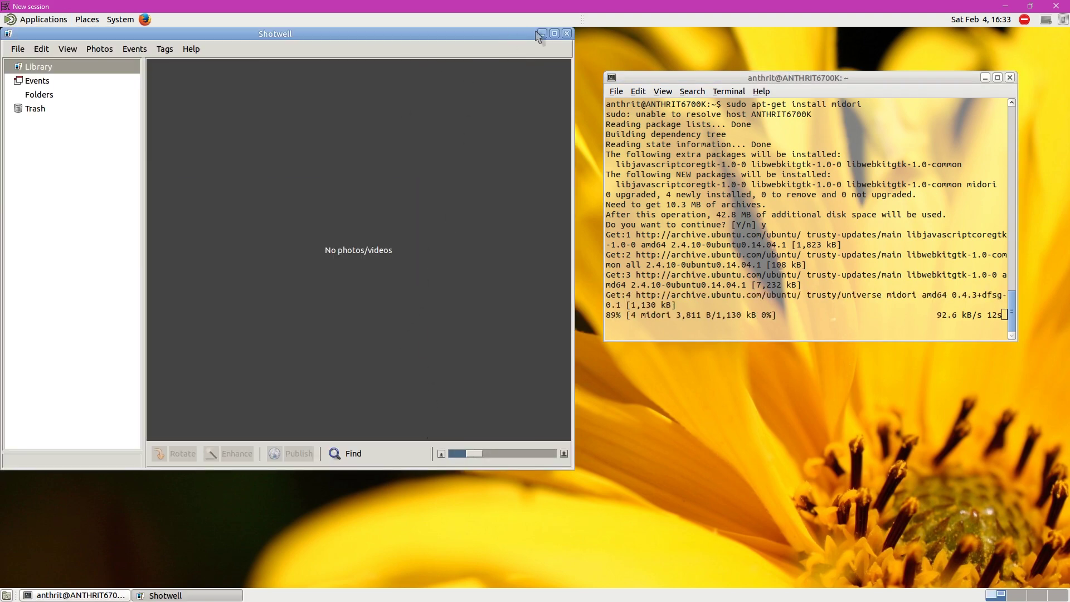
{"action": "left_click", "coordinate": [567, 33]}
{"action": "left_click", "coordinate": [44, 19]}
{"action": "mouse_move", "coordinate": [56, 135]}
{"action": "left_click", "coordinate": [182, 170]}
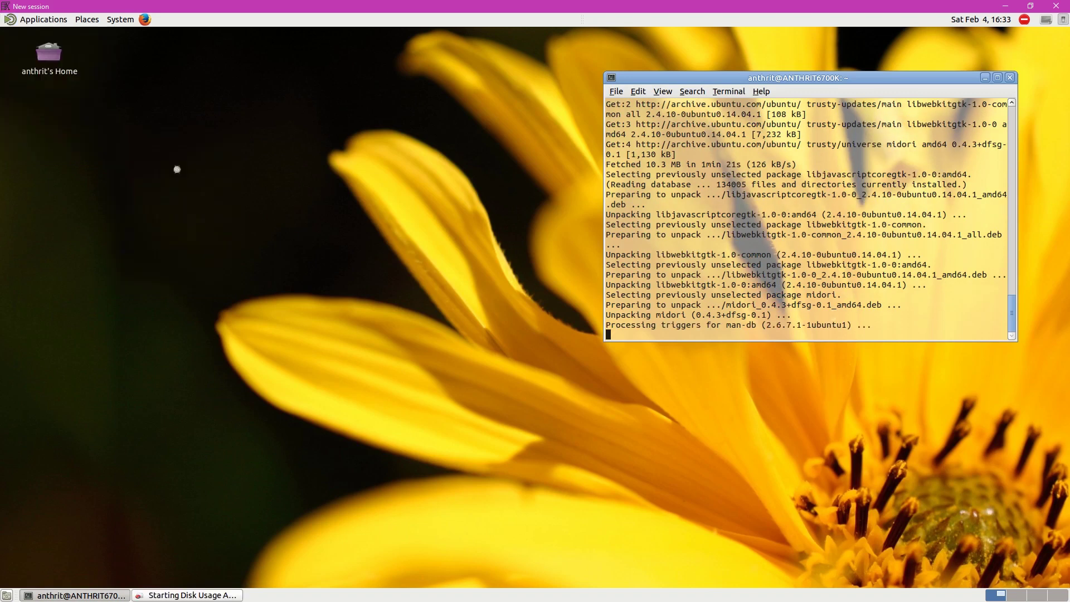
{"action": "left_click", "coordinate": [631, 327]}
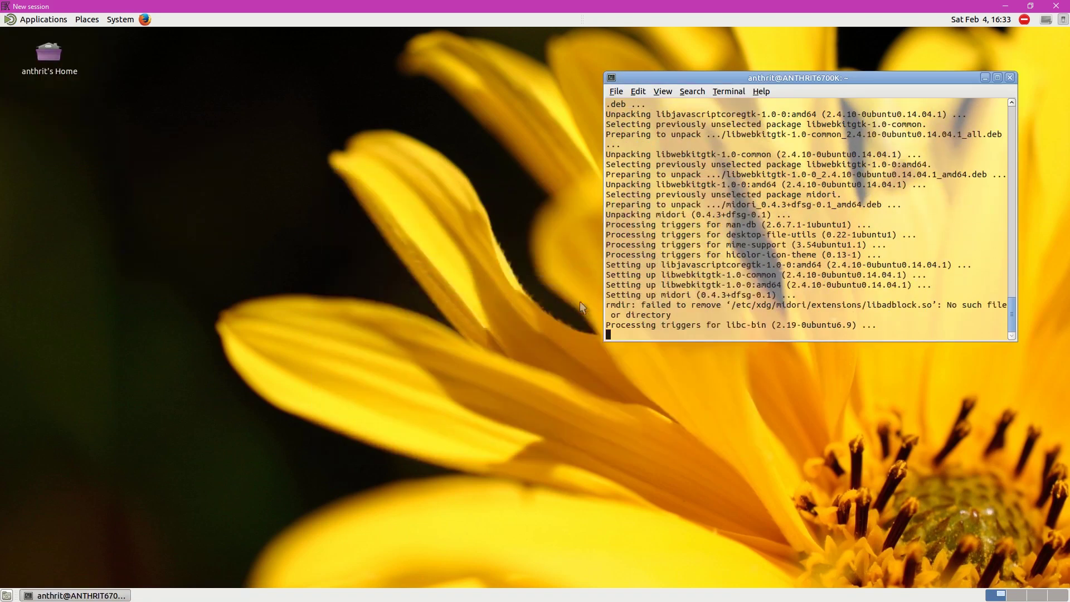
{"action": "left_click", "coordinate": [27, 20]}
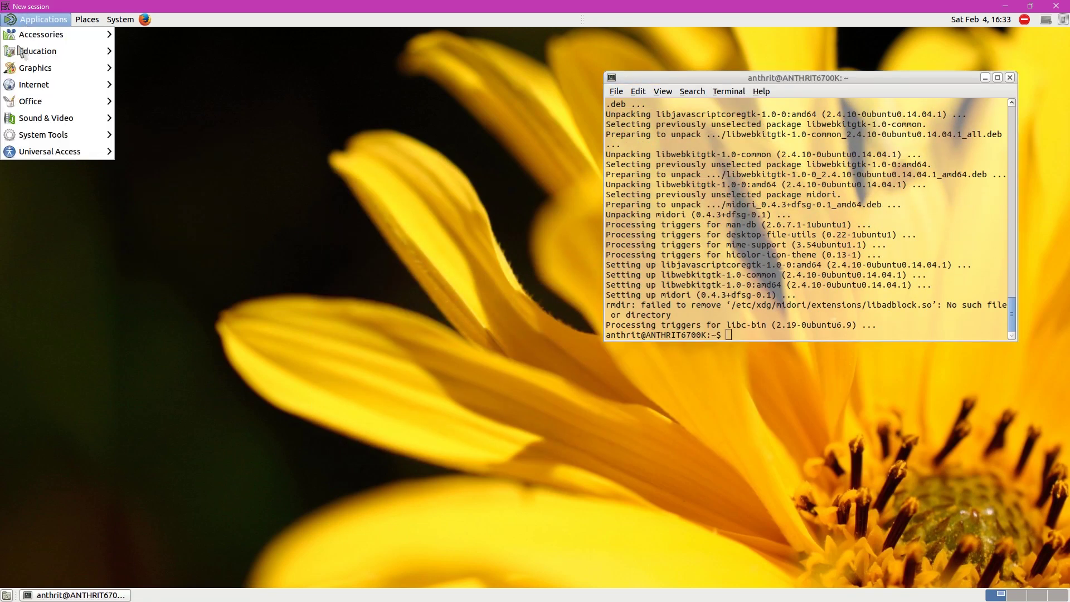
{"action": "mouse_move", "coordinate": [26, 159]}
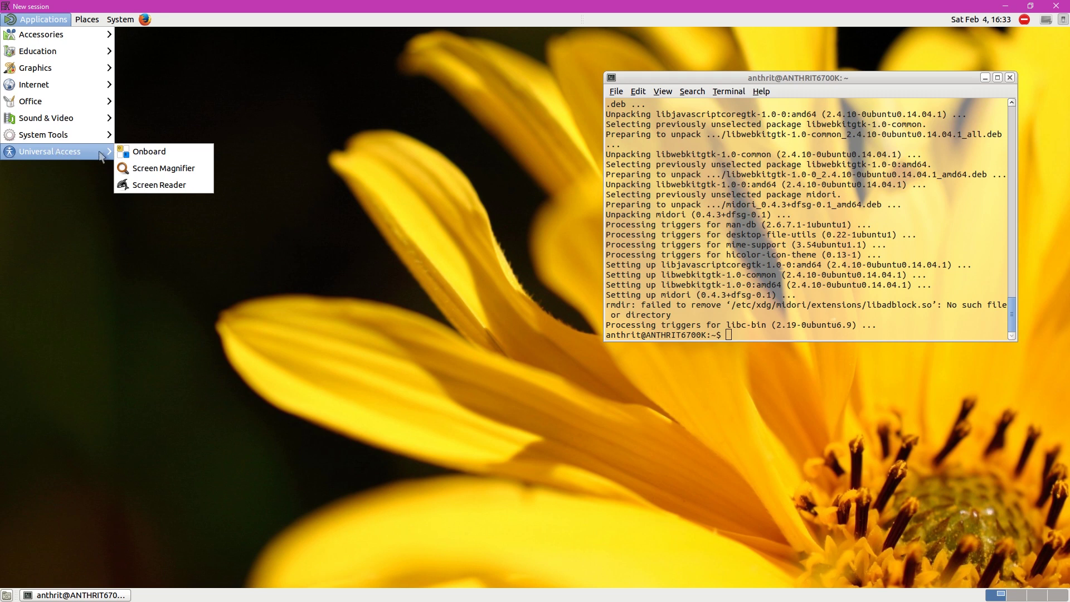
{"action": "mouse_move", "coordinate": [75, 142]}
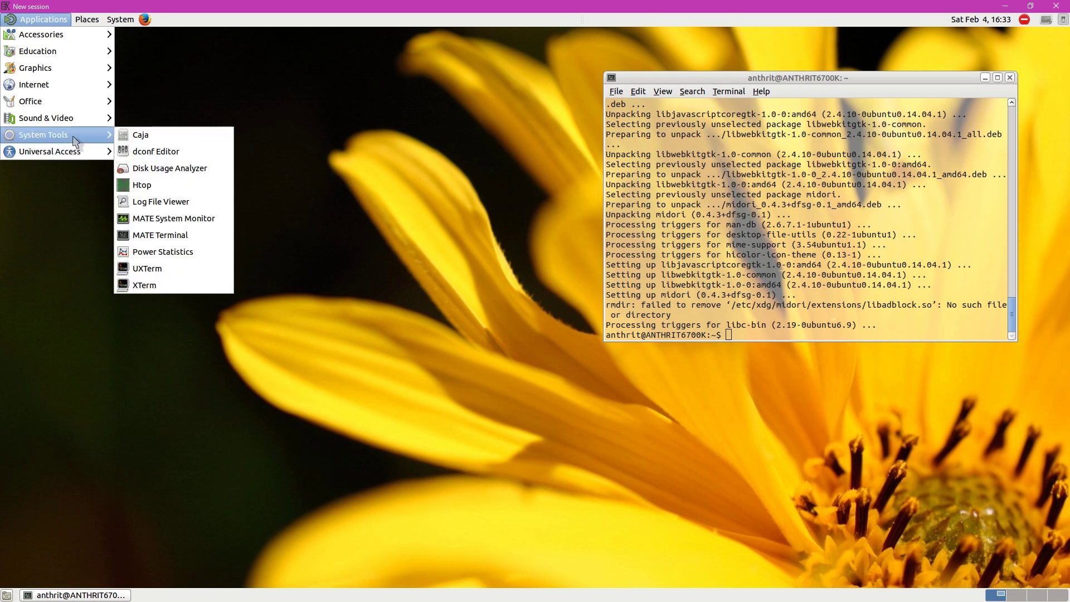
{"action": "mouse_move", "coordinate": [84, 35]}
{"action": "left_click", "coordinate": [167, 151]}
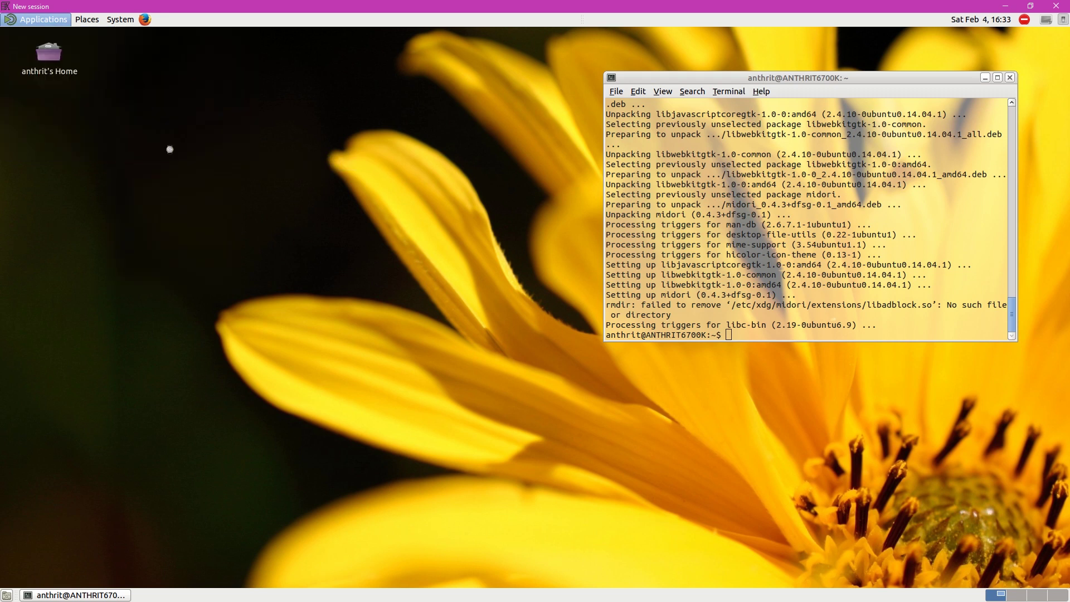
{"action": "left_click", "coordinate": [600, 384]}
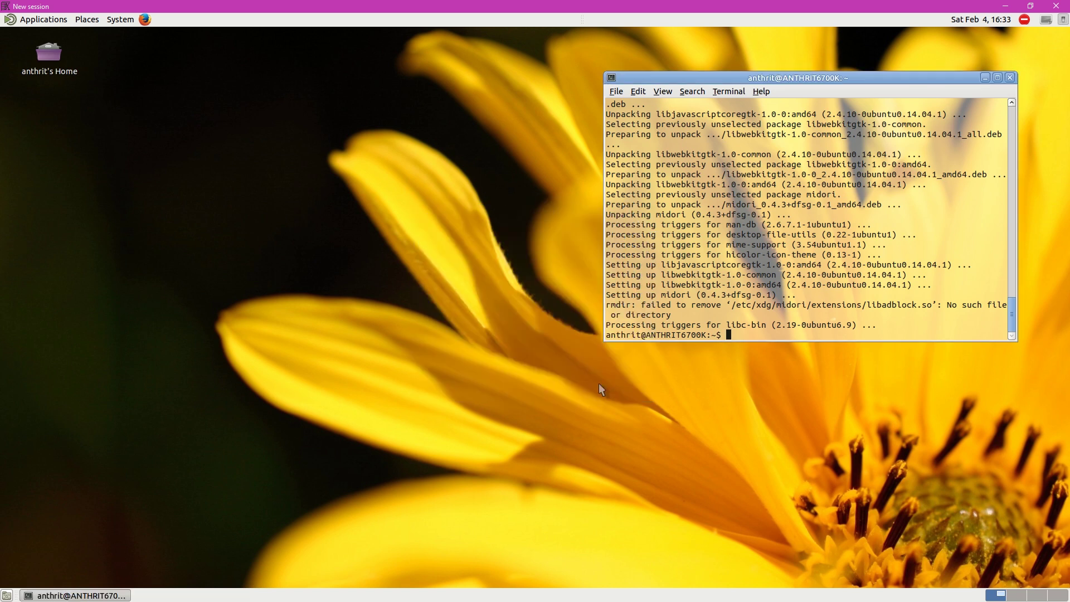
{"action": "double_click", "coordinate": [49, 56]}
{"action": "double_click", "coordinate": [413, 335]}
{"action": "left_click", "coordinate": [505, 199]}
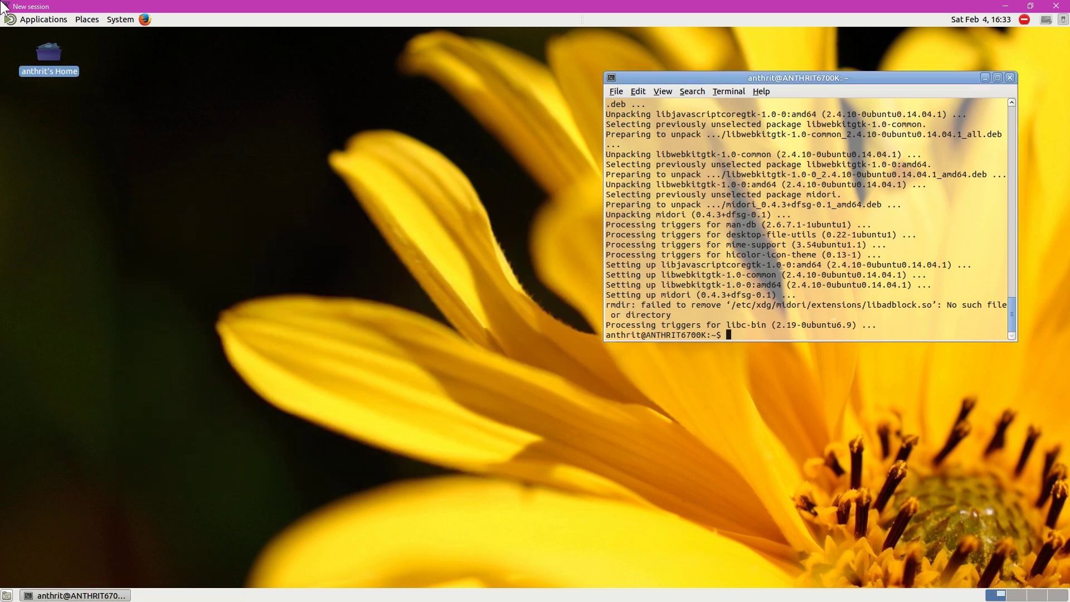
{"action": "left_click", "coordinate": [1047, 21]}
{"action": "left_click", "coordinate": [1046, 23]}
{"action": "left_click", "coordinate": [1024, 22]}
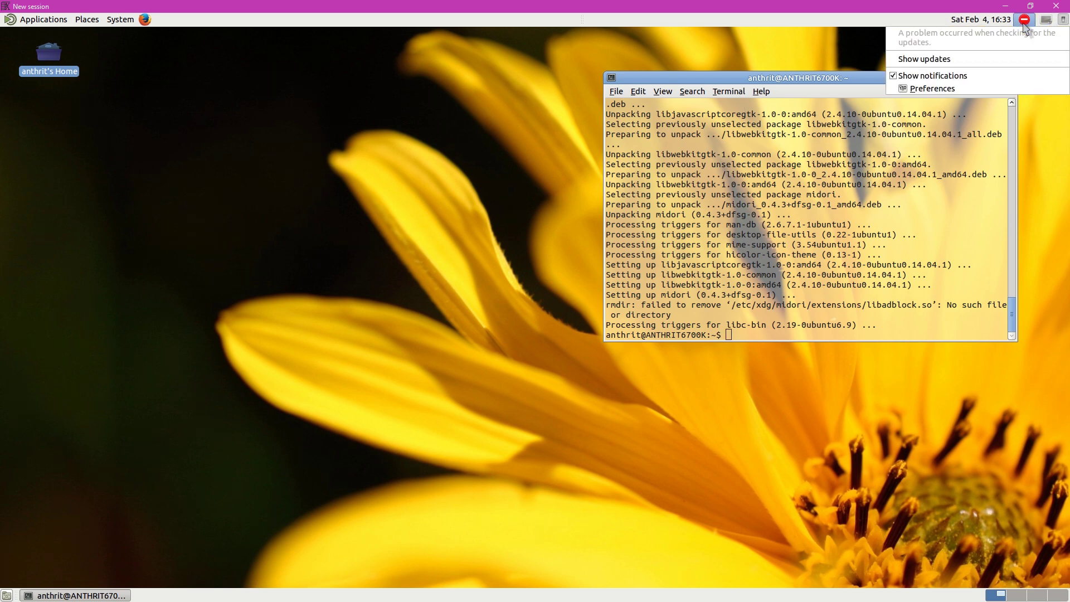
{"action": "left_click", "coordinate": [936, 59]}
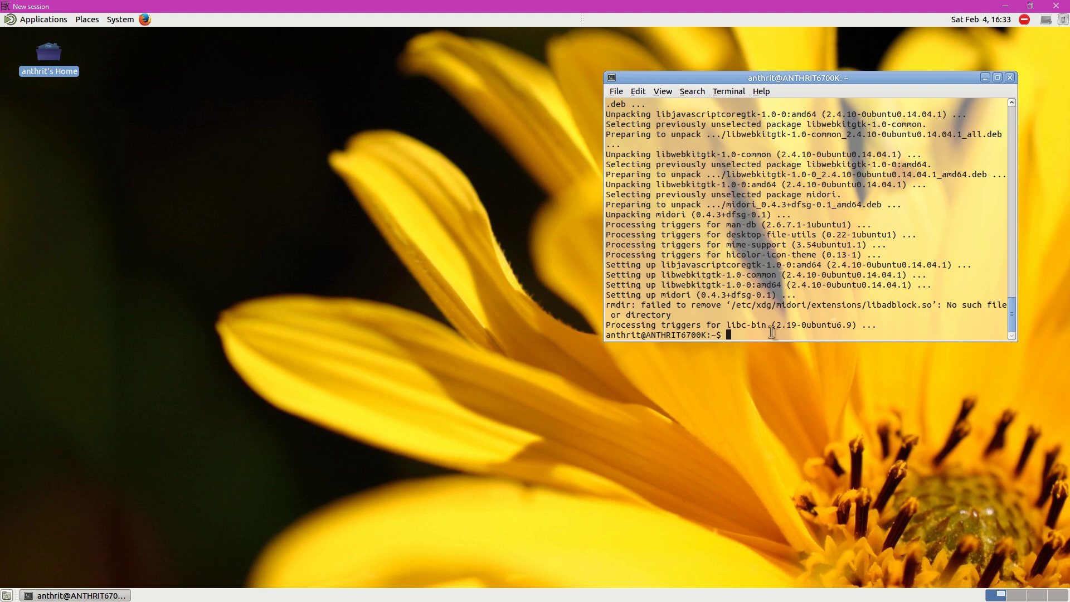
{"action": "type", "text": "midori"}
{"action": "key", "text": "Return"}
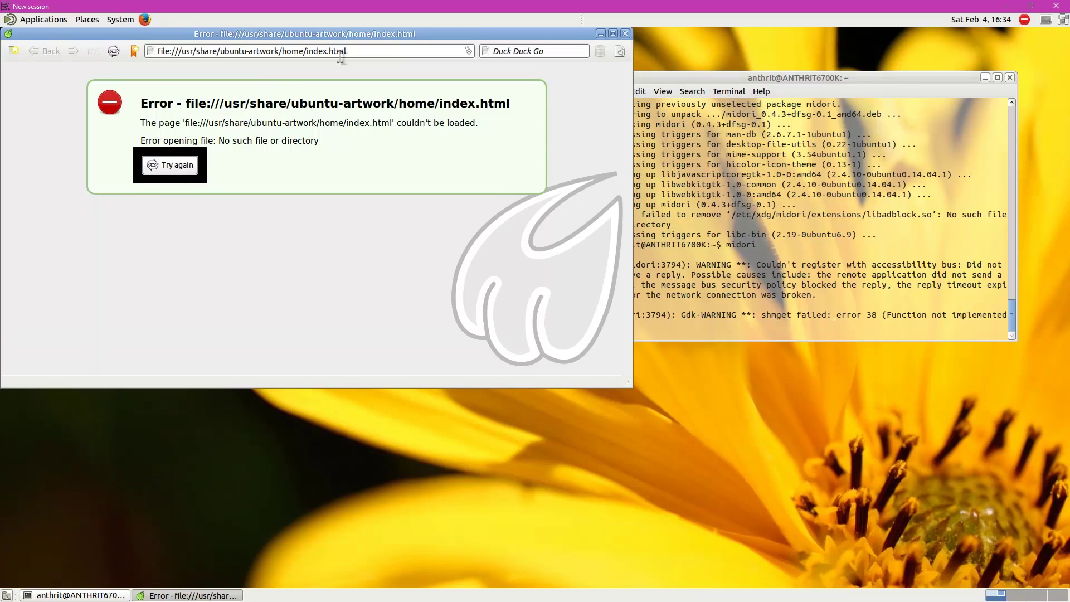
{"action": "left_click_drag", "start_coordinate": [346, 50], "coordinate": [152, 46]}
{"action": "type", "text": "ww"}
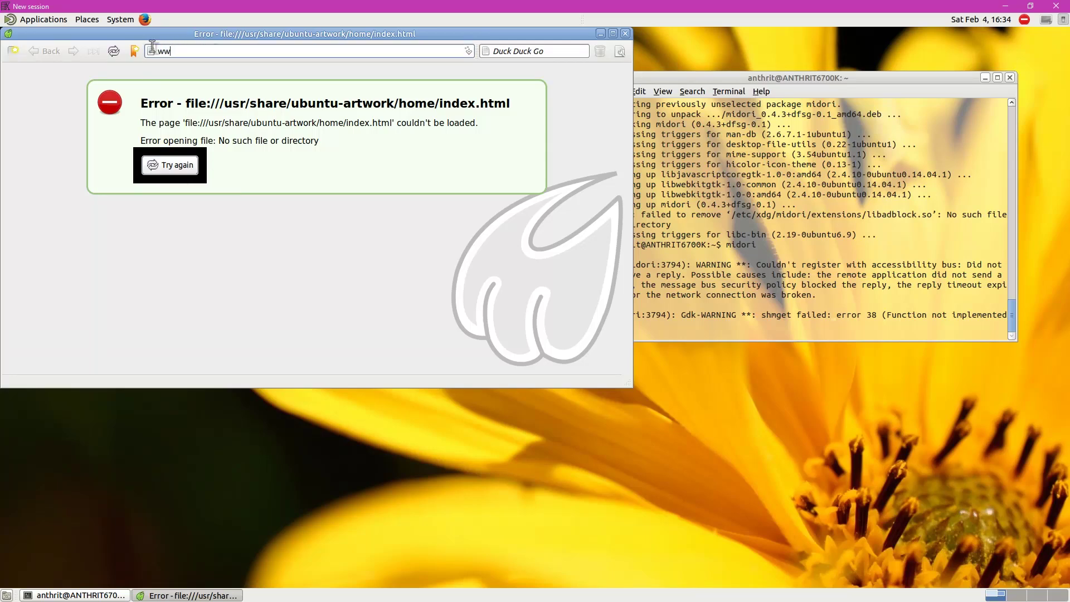
{"action": "type", "text": "w.anthrit.c"}
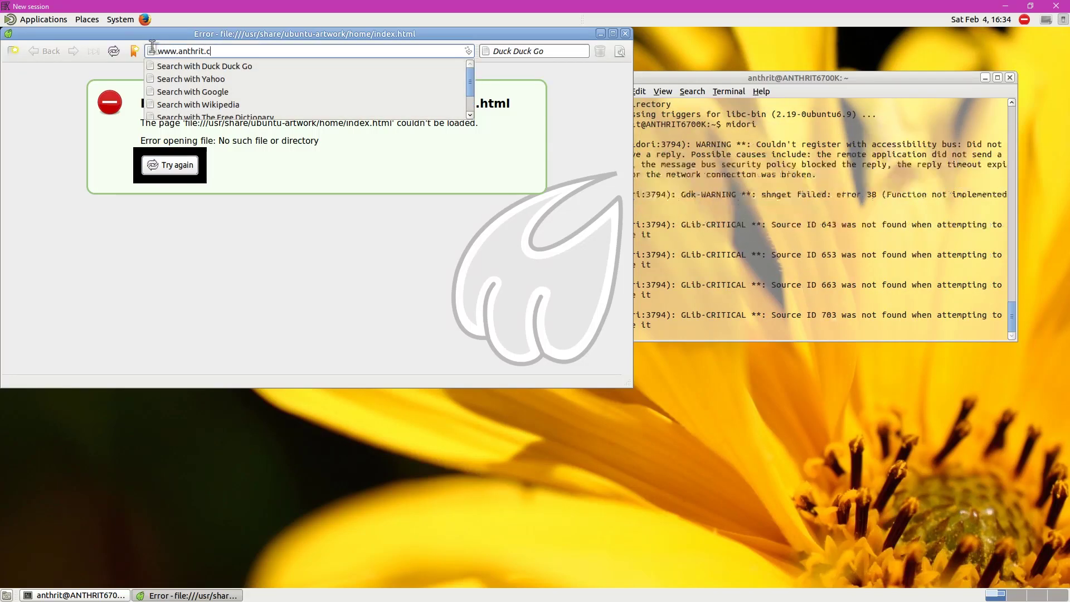
{"action": "type", "text": "om"}
{"action": "key", "text": "Return"}
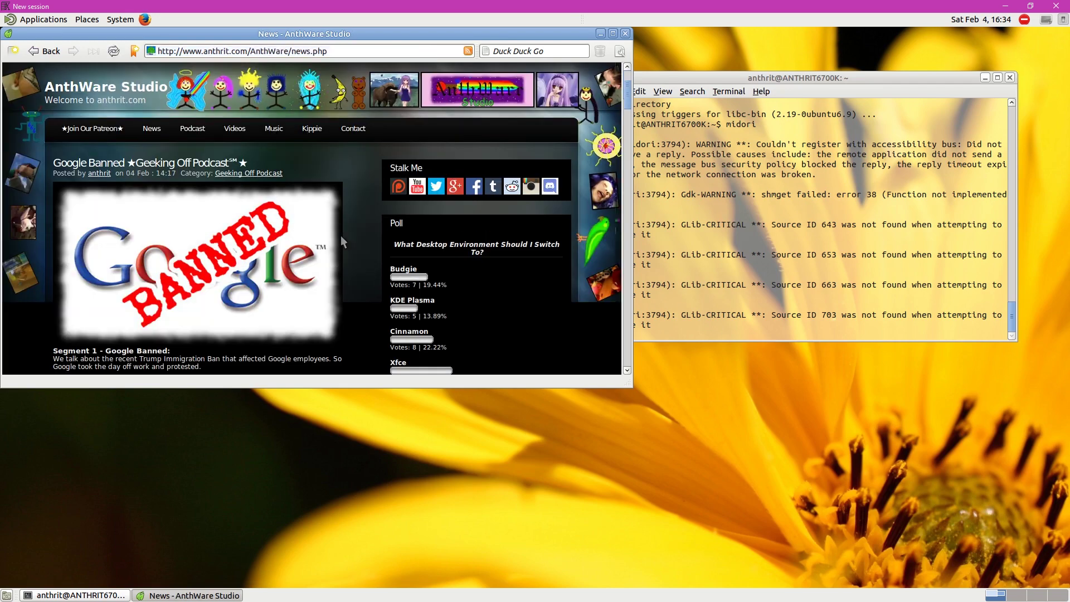
- Maximize Midori and scroll through the AnthWare news posts
{"action": "scroll", "coordinate": [340, 236], "scroll_direction": "down", "scroll_amount": 10}
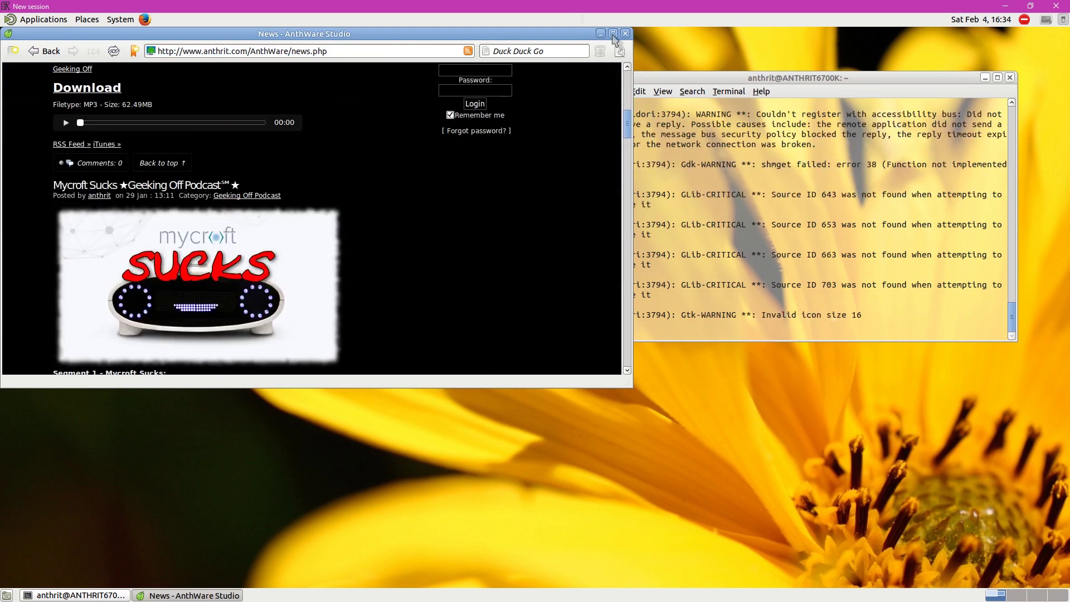
{"action": "left_click", "coordinate": [612, 34]}
{"action": "scroll", "coordinate": [601, 328], "scroll_direction": "down", "scroll_amount": 6}
{"action": "scroll", "coordinate": [604, 334], "scroll_direction": "down", "scroll_amount": 15}
{"action": "scroll", "coordinate": [612, 384], "scroll_direction": "down", "scroll_amount": 12}
- Hide the browser, stop Midori with Ctrl+C, and clear the terminal
{"action": "key", "text": "alt+F9"}
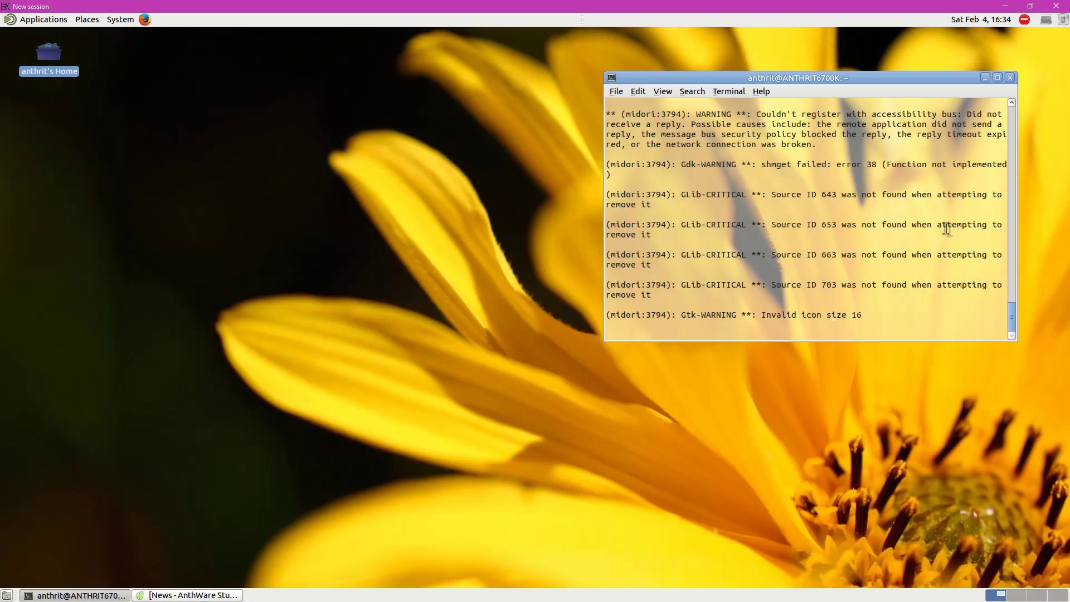
{"action": "key", "text": "ctrl+c"}
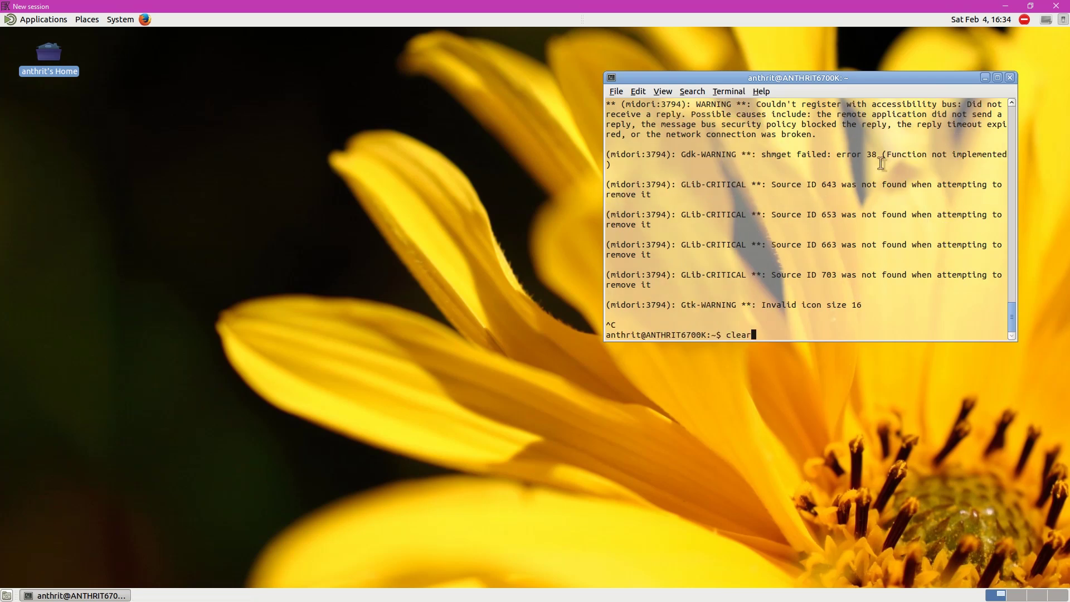
{"action": "type", "text": "clear"}
{"action": "key", "text": "Return"}
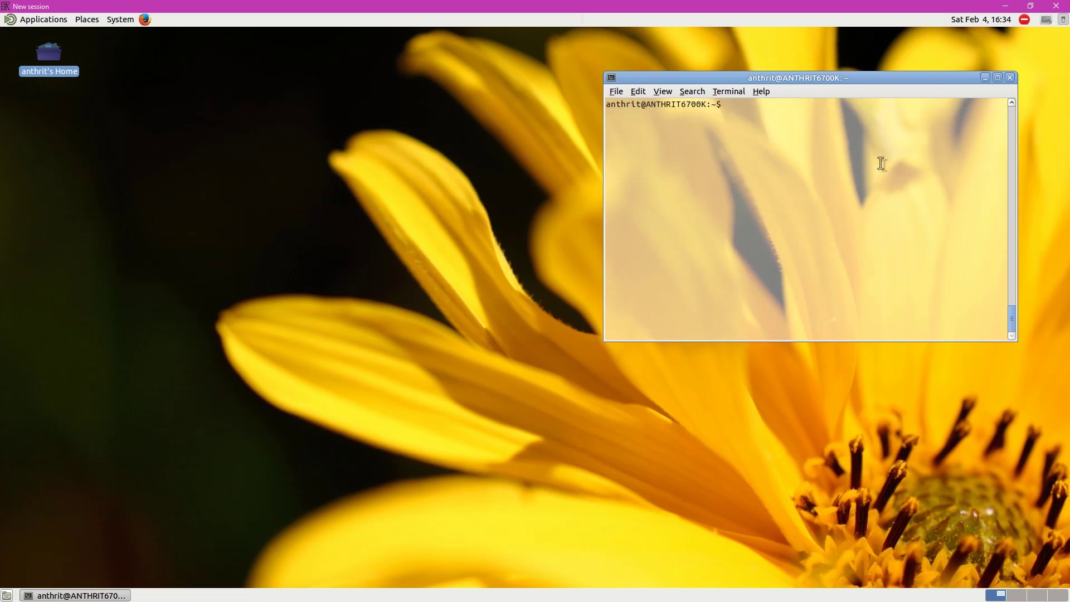
- Move the terminal down, view About MATE showing version 1.8.2, then close the terminal
{"action": "left_click_drag", "start_coordinate": [856, 83], "coordinate": [904, 312]}
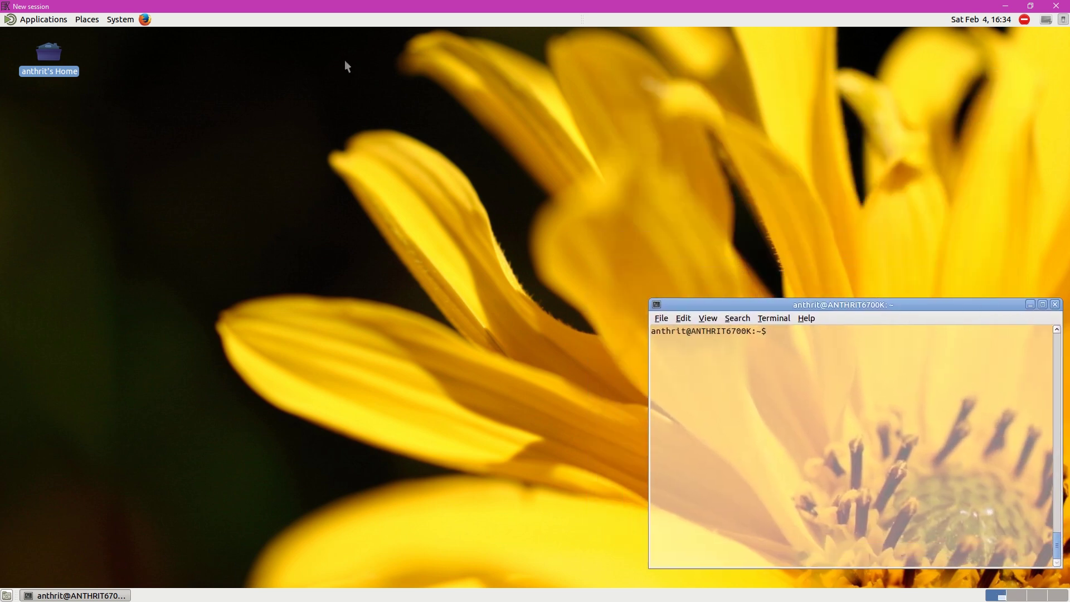
{"action": "left_click", "coordinate": [35, 23]}
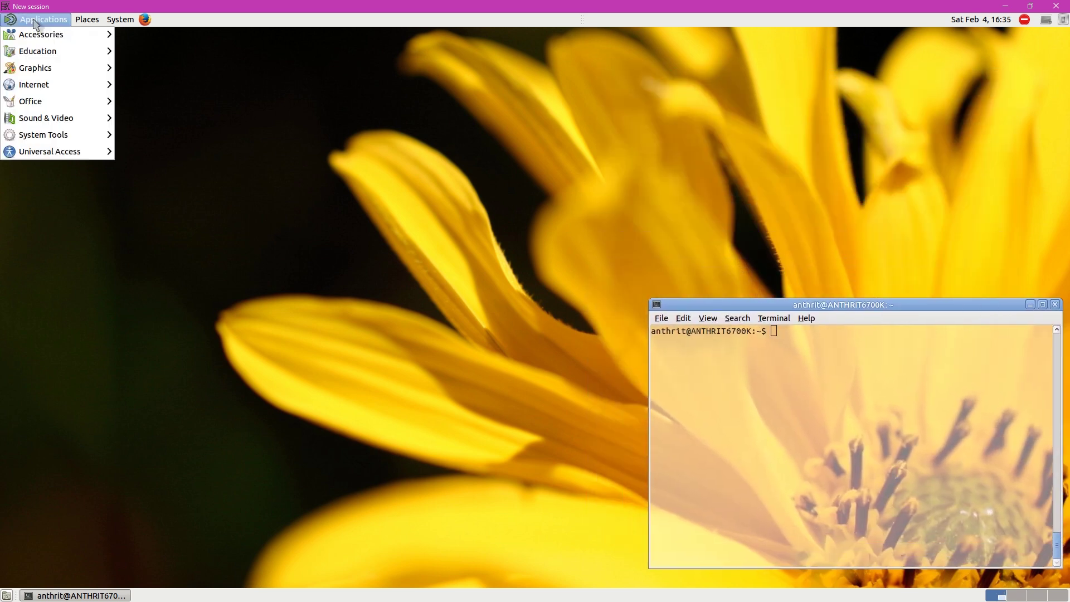
{"action": "mouse_move", "coordinate": [121, 20]}
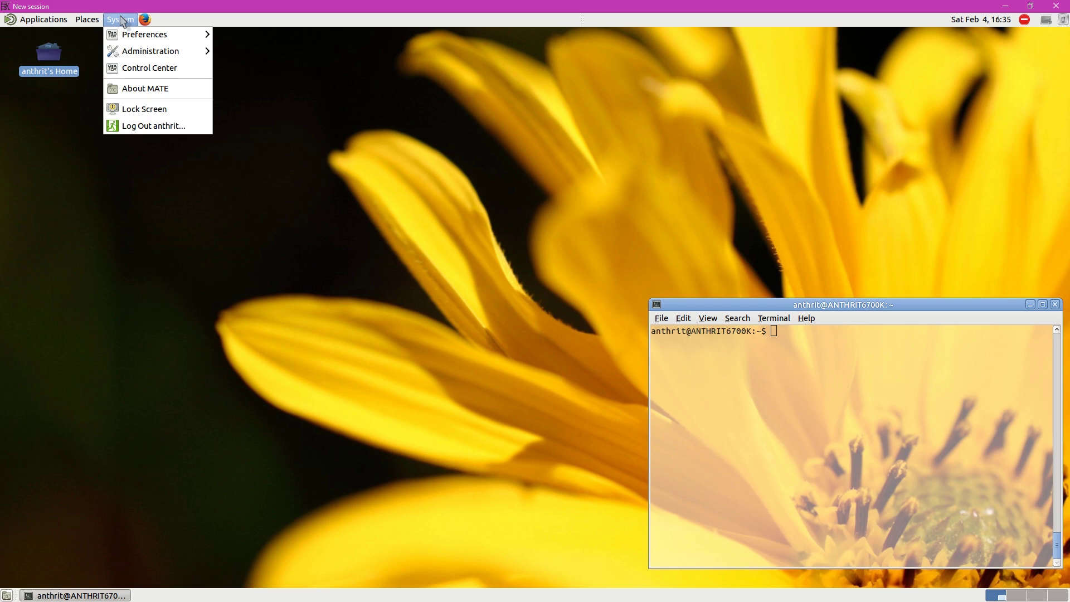
{"action": "left_click", "coordinate": [136, 89]}
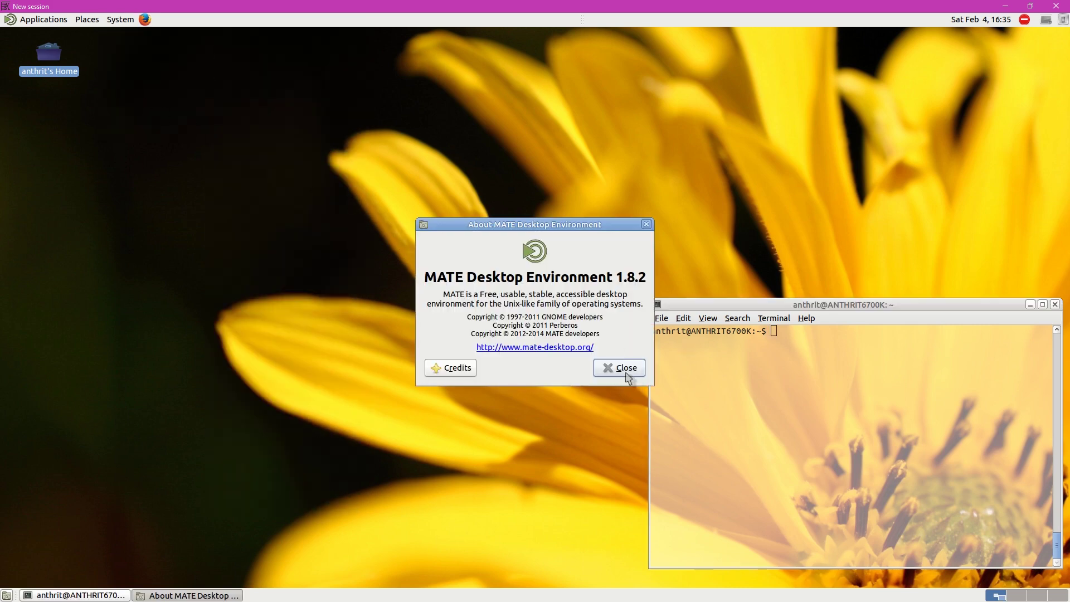
{"action": "left_click", "coordinate": [626, 370]}
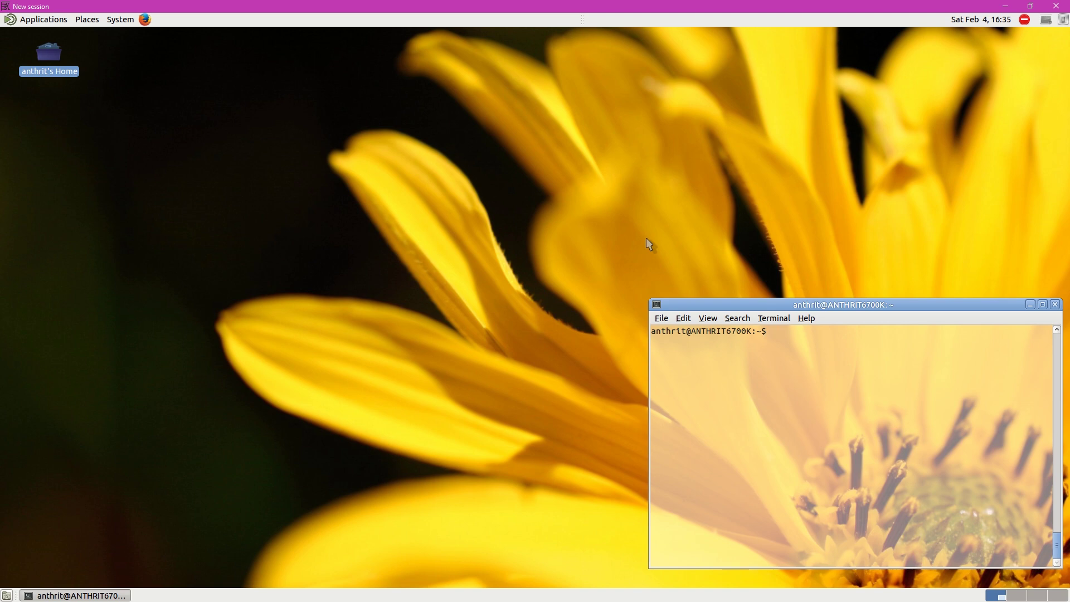
{"action": "left_click", "coordinate": [1057, 306]}
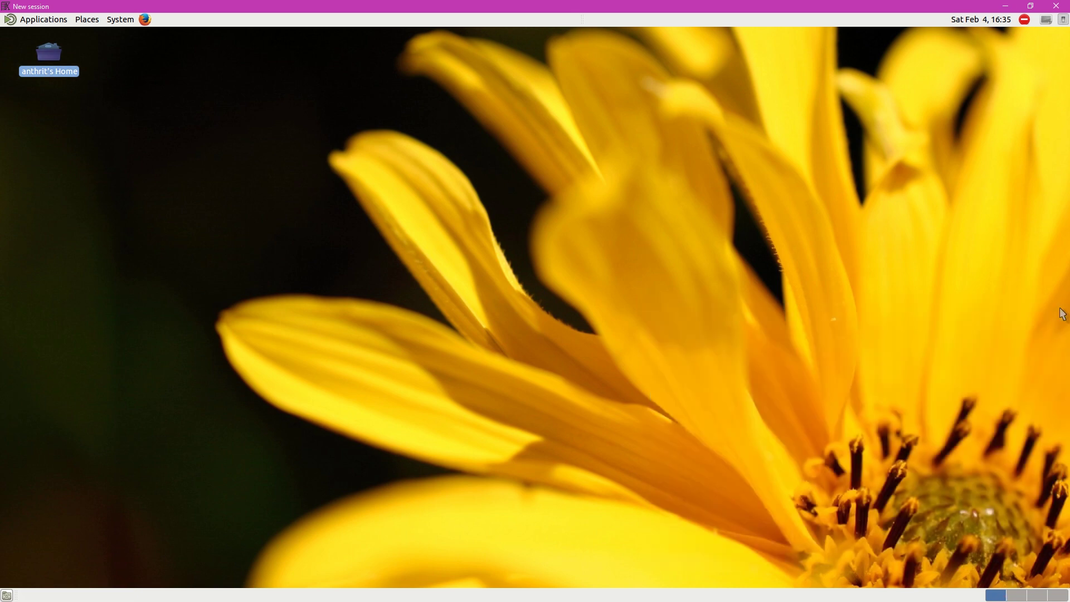
{"action": "left_click", "coordinate": [120, 20]}
- Log out of the MATE session, close X2Go Client, minimize Notepad, and focus the bash console
{"action": "left_click", "coordinate": [147, 128]}
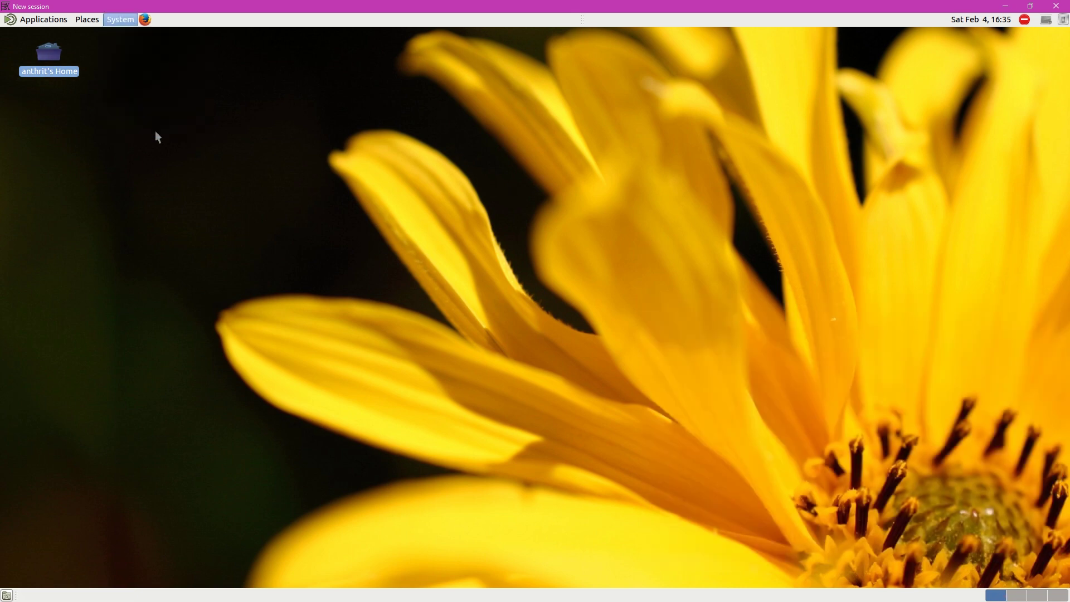
{"action": "left_click", "coordinate": [607, 351]}
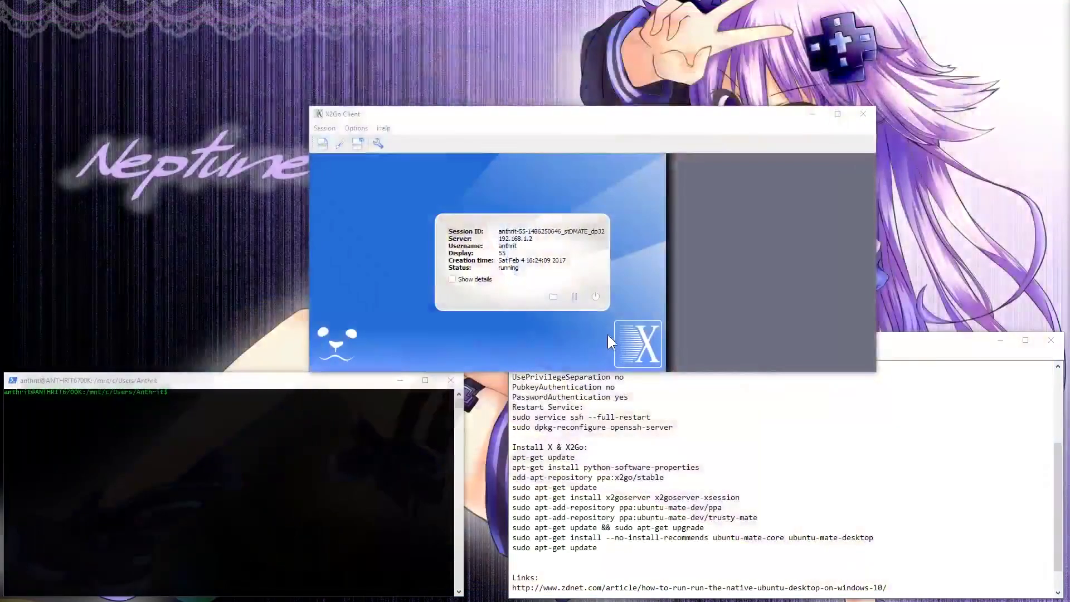
{"action": "left_click", "coordinate": [857, 117]}
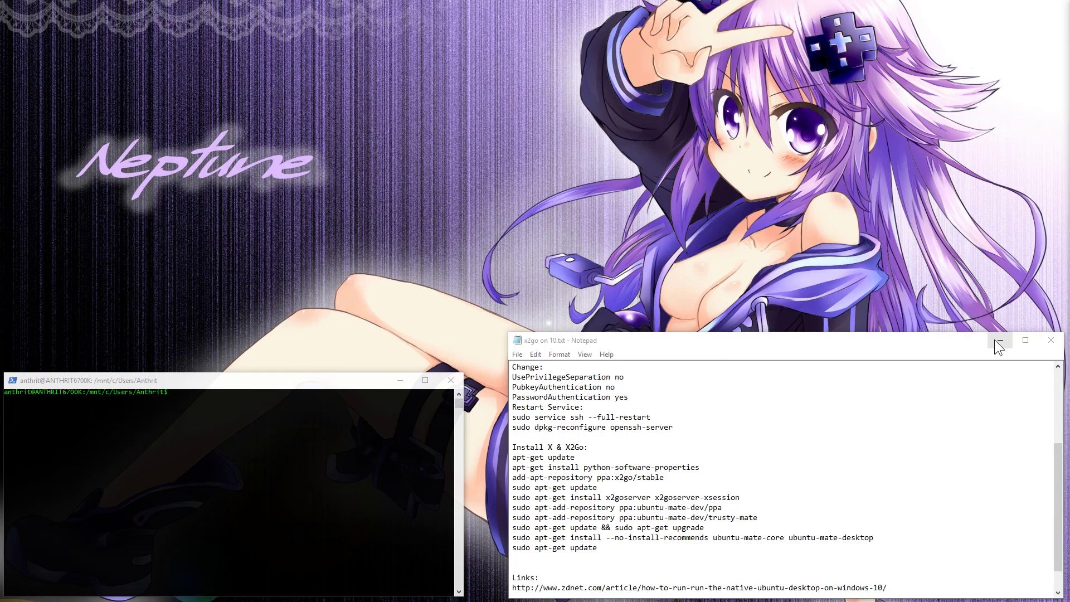
{"action": "left_click", "coordinate": [997, 343]}
{"action": "left_click", "coordinate": [233, 442]}
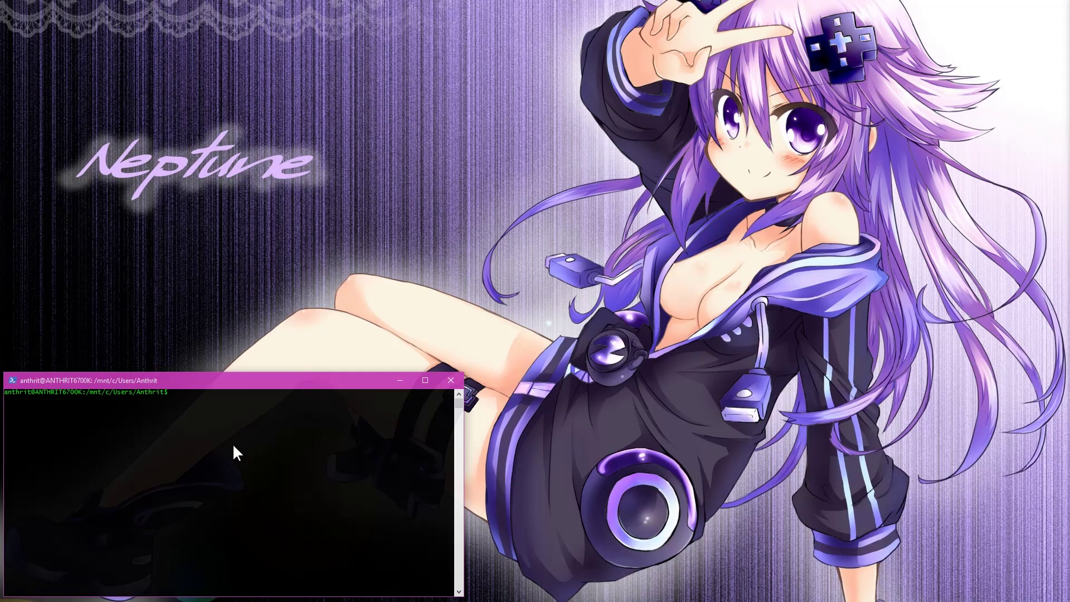
- Exit bash back to PowerShell and type exit again to close PowerShell
{"action": "type", "text": "exit"}
{"action": "key", "text": "Return"}
{"action": "type", "text": "exit"}
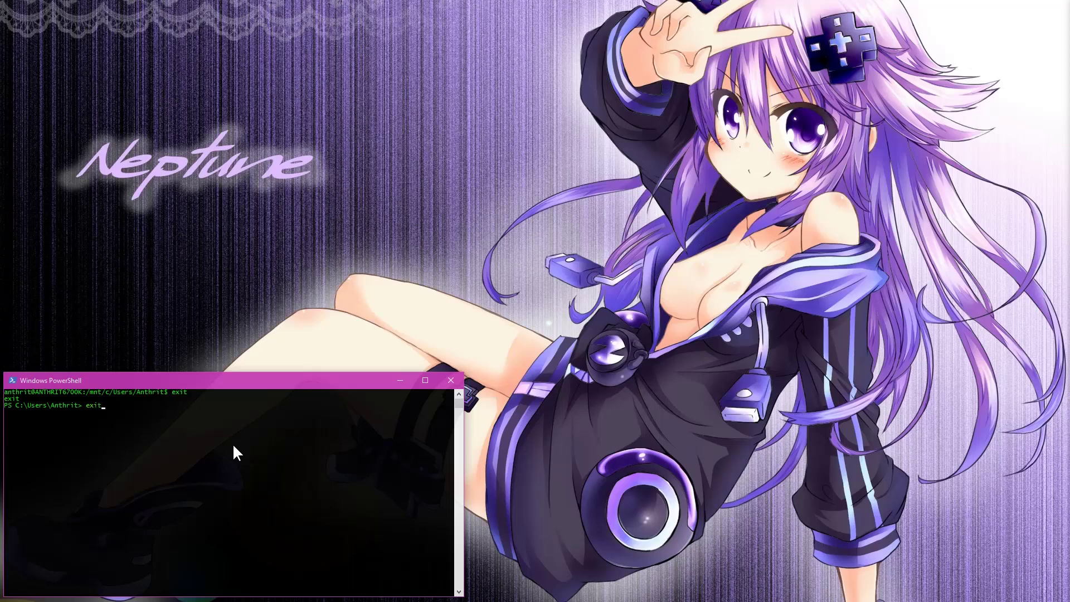